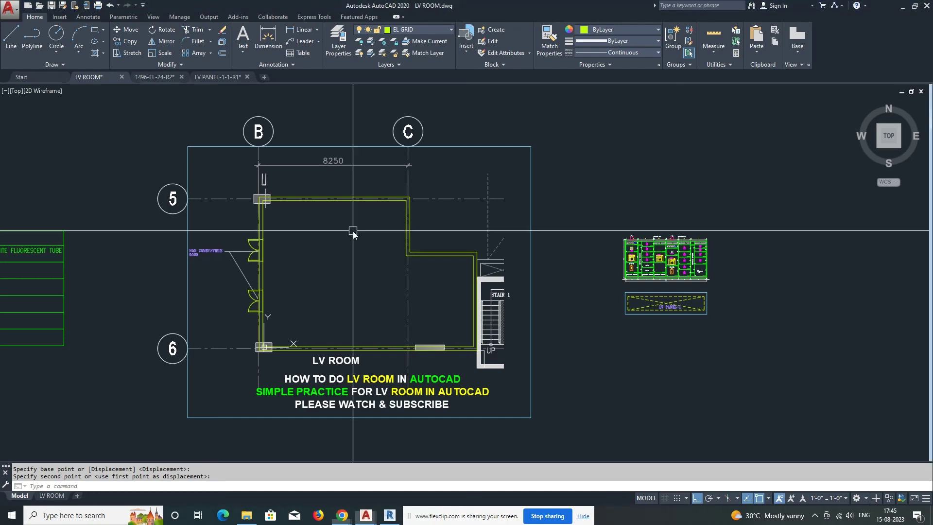
Pan and zoom between the LV panel drawings and the LV ROOM plan.
scroll(298, 317, "up", 4)
scroll(298, 317, "down", 4)
scroll(407, 324, "down", 2)
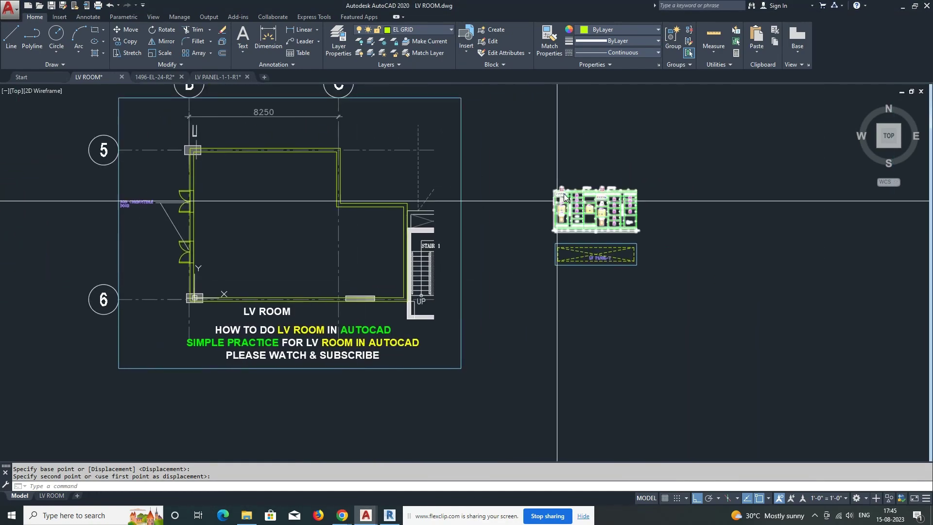
scroll(595, 209, "up", 6)
mouse_move(596, 209)
middle_mouse_down()
mouse_move(428, 219)
mouse_move(444, 229)
middle_mouse_up()
scroll(445, 229, "down", 4)
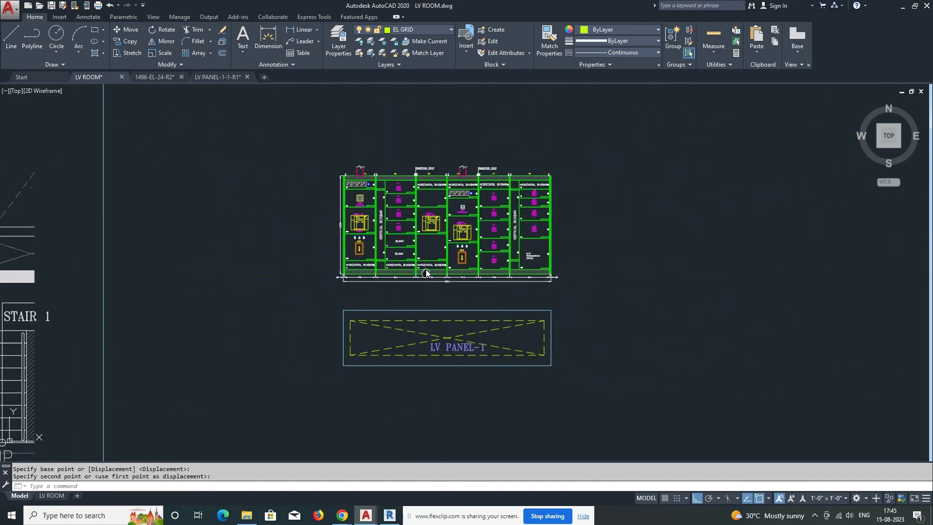
scroll(448, 292, "up", 4)
scroll(447, 292, "down", 4)
scroll(397, 238, "up", 2)
scroll(397, 238, "down", 3)
key("Escape")
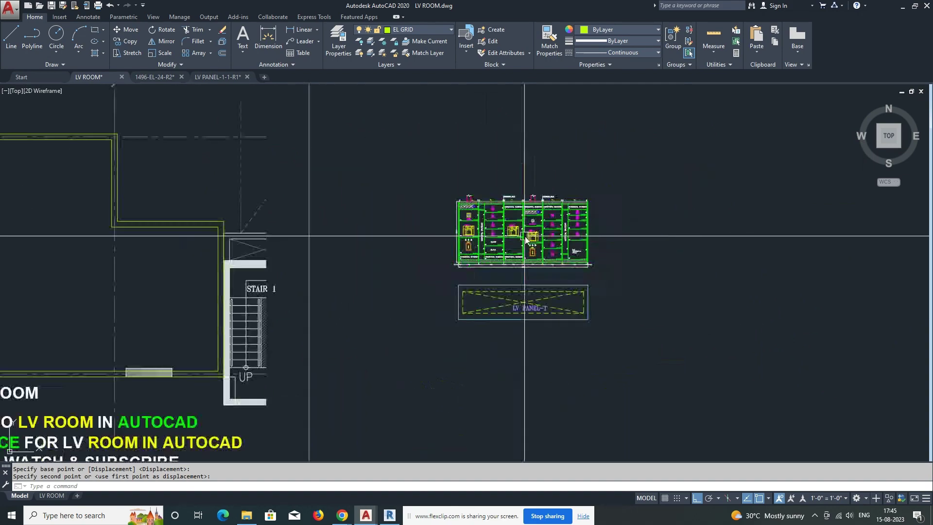
middle_click_drag(354, 322, 563, 258)
scroll(259, 287, "up", 3)
scroll(259, 288, "up", 3)
scroll(258, 288, "down", 3)
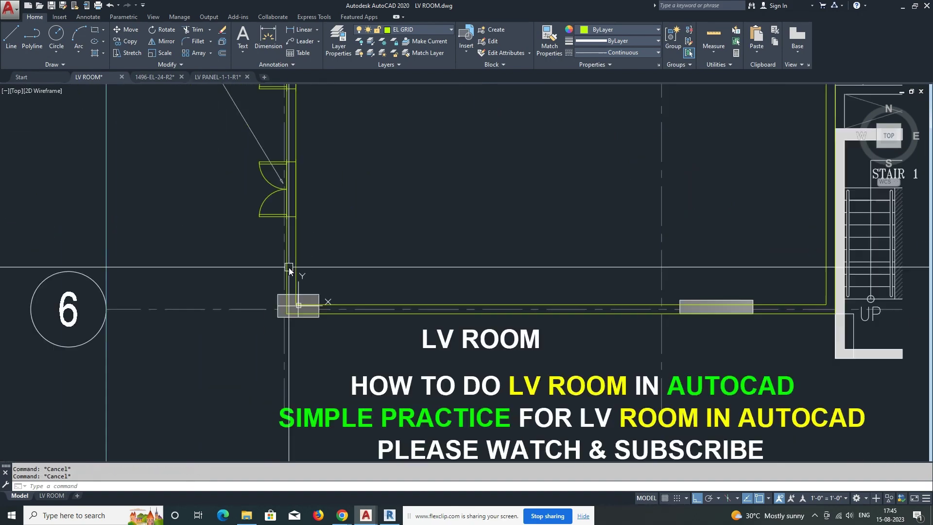
scroll(289, 267, "down", 2)
scroll(368, 294, "up", 2)
scroll(260, 318, "up", 3)
scroll(261, 319, "down", 2)
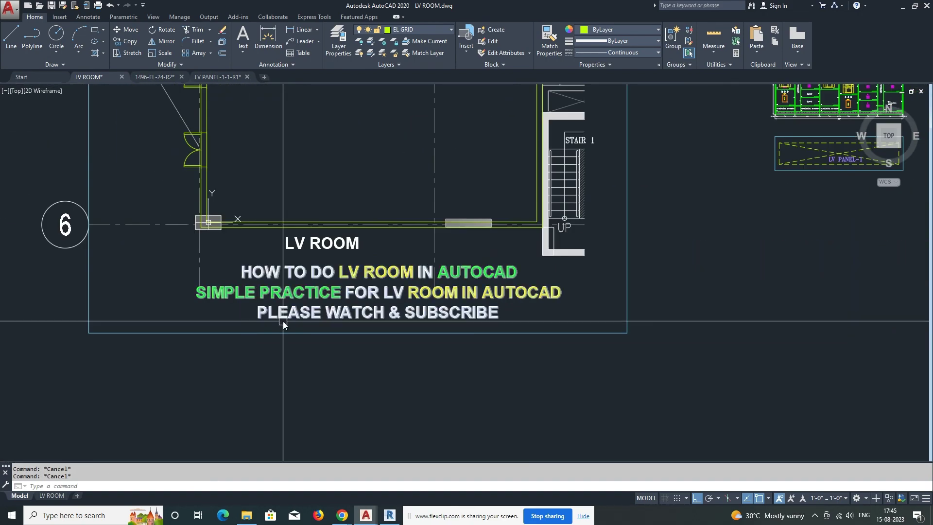
scroll(278, 323, "up", 1)
scroll(362, 318, "down", 2)
scroll(587, 175, "up", 2)
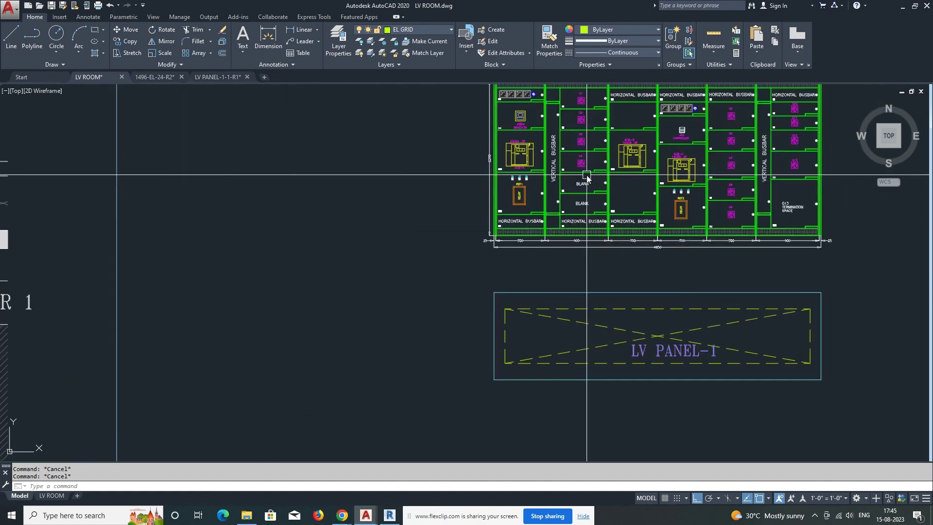
scroll(574, 175, "up", 1)
scroll(535, 195, "up", 1)
scroll(407, 247, "down", 5)
scroll(407, 248, "down", 2)
scroll(274, 271, "up", 2)
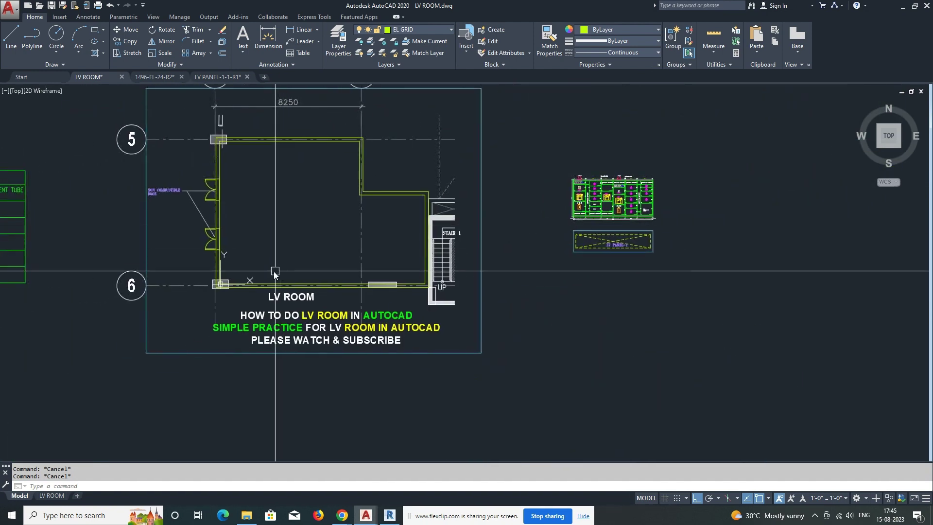
Try moving the LV PANEL-1 block, then cancel the move.
type("m")
key("Return")
scroll(705, 226, "up", 1)
left_click(695, 217)
left_click(514, 270)
key("Return")
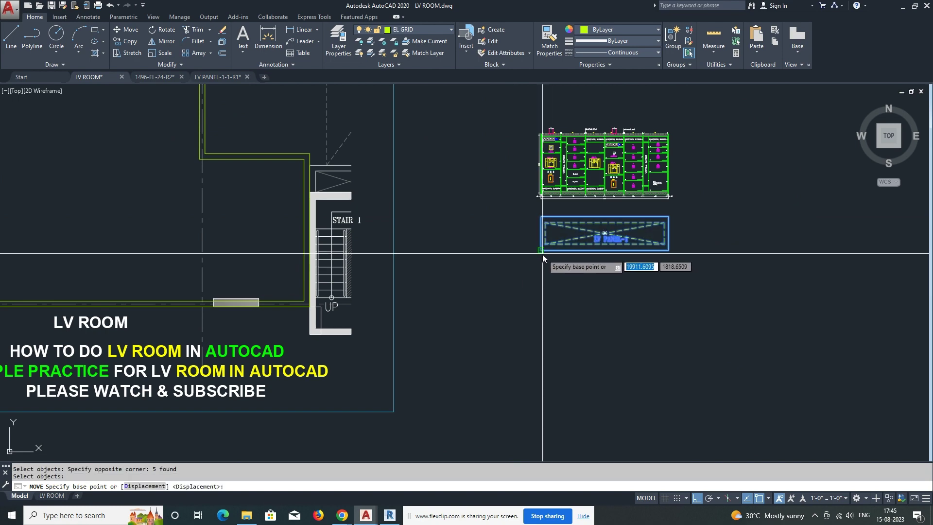
left_click(541, 255)
scroll(487, 313, "up", 2)
scroll(316, 286, "up", 1)
key("Escape")
Offset the room's left wall 1000 into the room as a guide line.
middle_click_drag(242, 288, 374, 290)
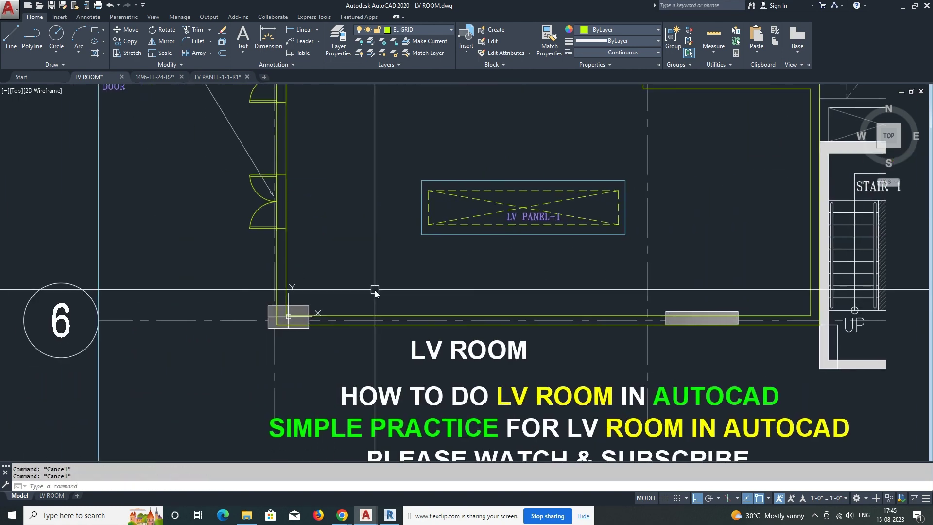
type("xl")
key("Return")
left_click(285, 281)
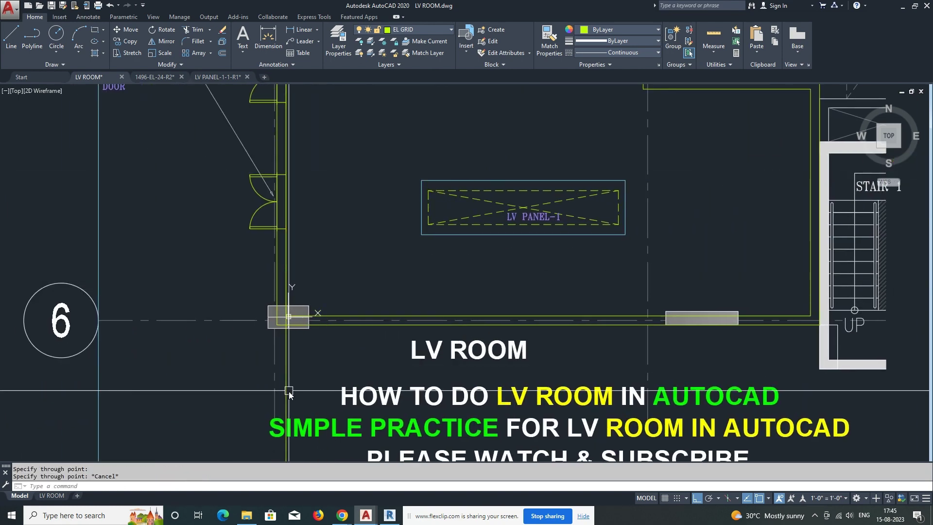
key("Escape")
key("Escape")
type("o")
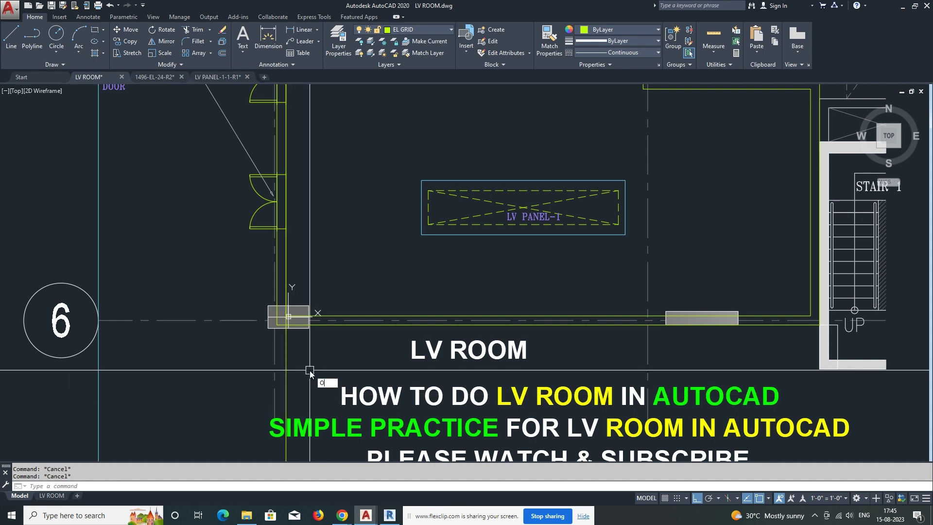
key("Return")
type("1000")
key("Return")
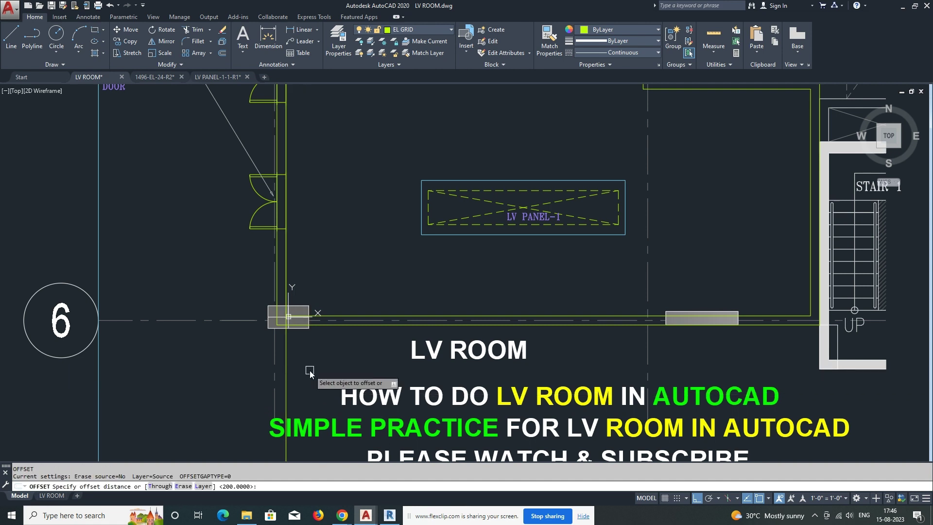
left_click(285, 376)
left_click(322, 375)
key("Escape")
key("Escape")
Dimension the 1000 gap between the left wall and the guide line.
type("dli")
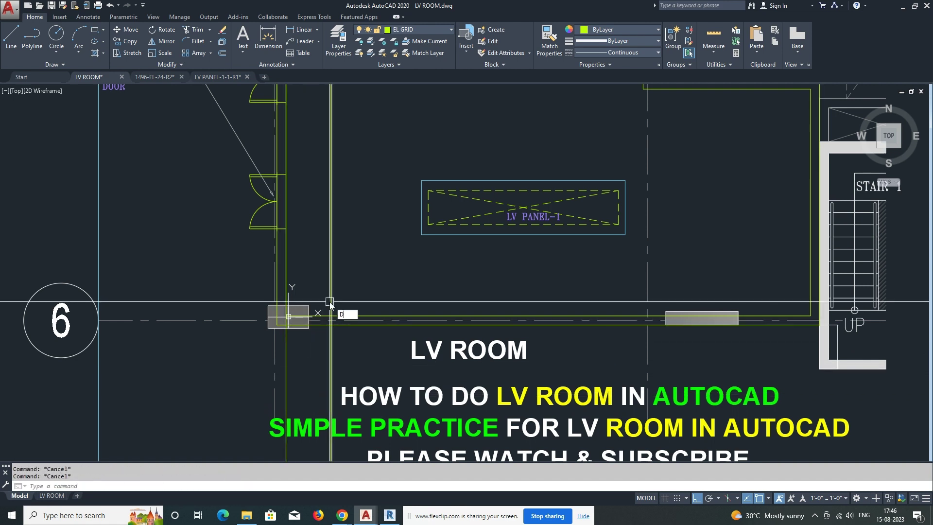
key("Return")
left_click(289, 291)
scroll(321, 267, "up", 2)
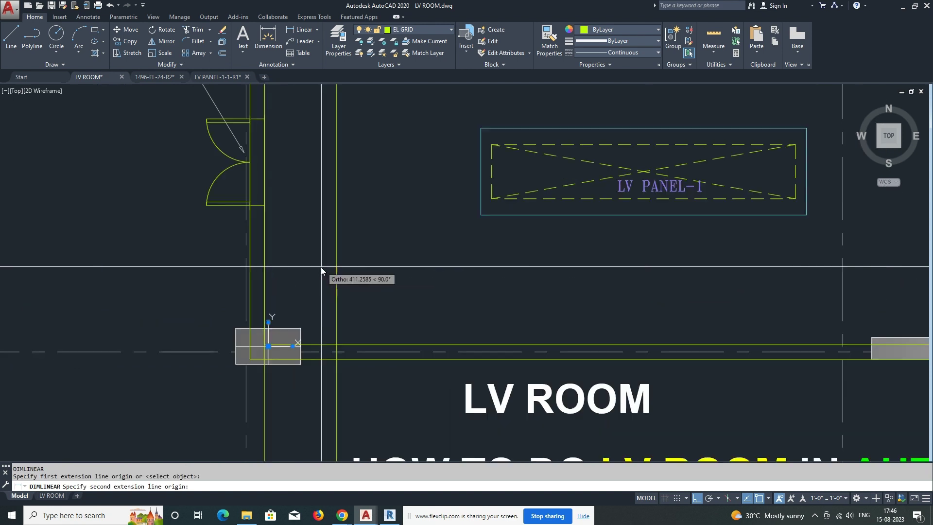
key("Escape")
type("dli")
key("Return")
left_click(268, 289)
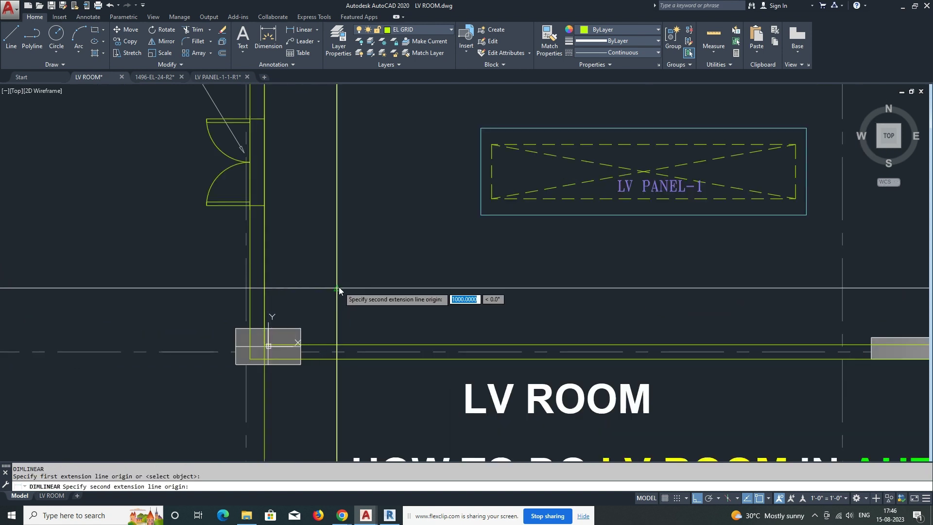
left_click(337, 288)
type("e")
key("Return")
key("Escape")
key("Escape")
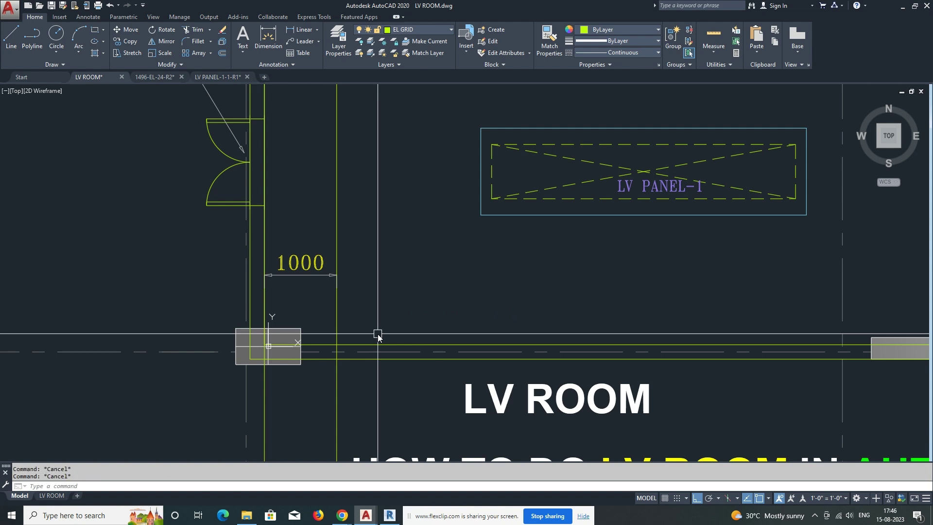
Draw a construction line along the bottom wall and offset it 100 upward.
type("xl")
key("Return")
left_click(384, 345)
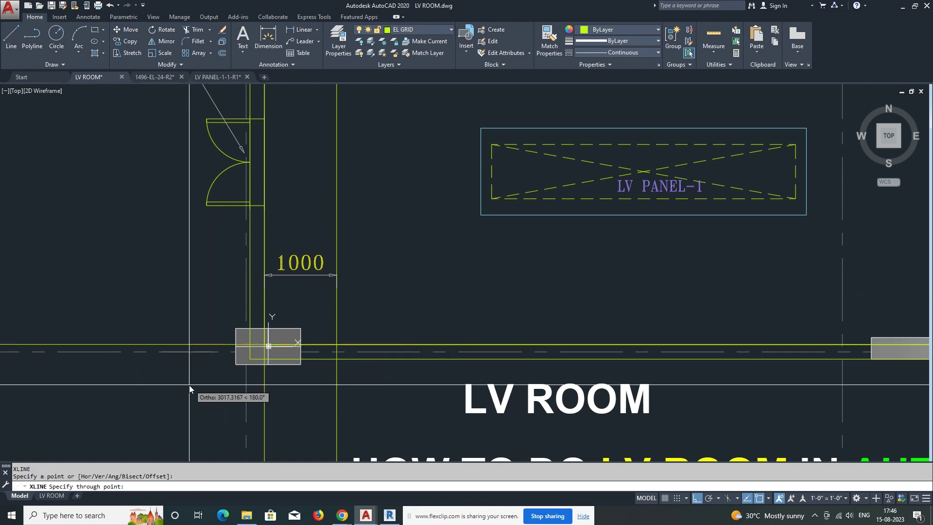
left_click(190, 381)
key("Escape")
type("o")
key("Return")
type("100")
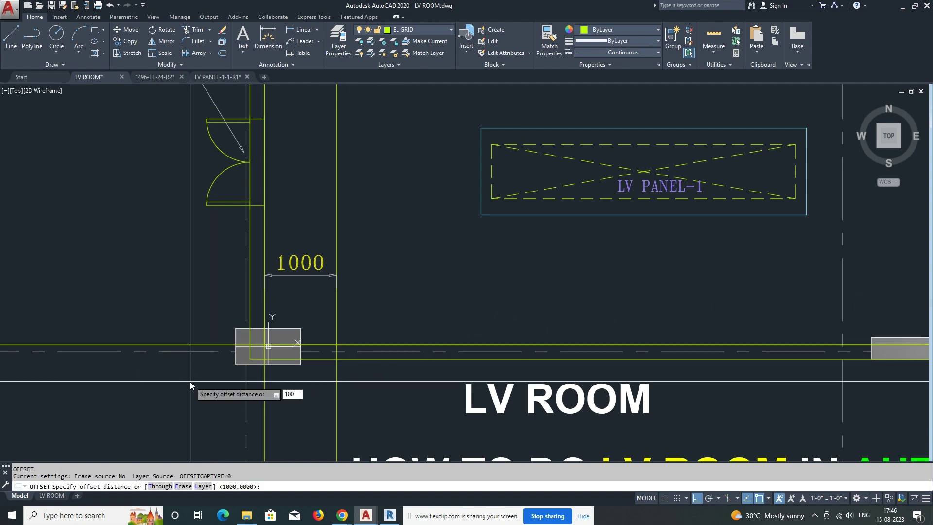
key("Return")
left_click(192, 345)
left_click(200, 317)
key("Escape")
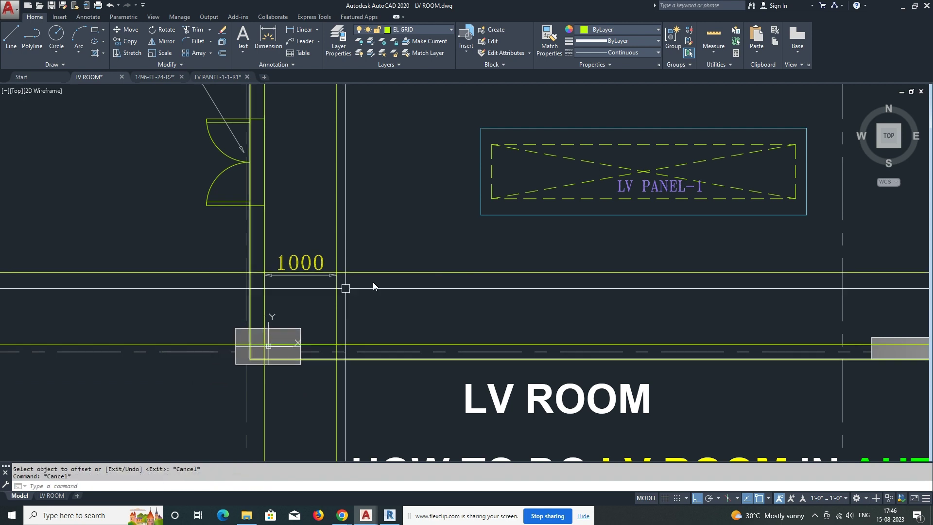
Select the LV PANEL-1 block and begin moving it.
middle_click_drag(373, 286, 273, 320)
left_click(699, 270)
left_click(439, 162)
type("m")
key("Return")
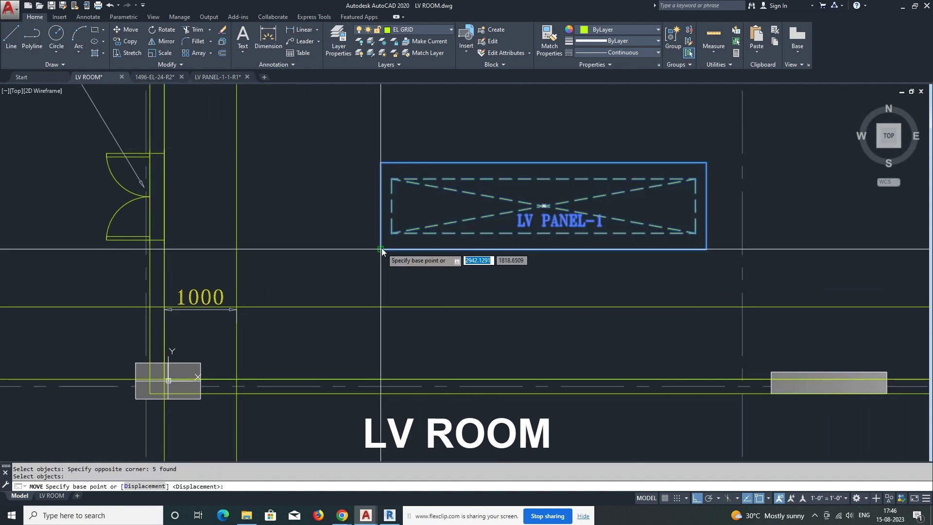
Place LV PANEL-1 at the guide-line intersection, remove the construction lines, and set the colour to Green.
left_click(381, 249)
left_click(236, 308)
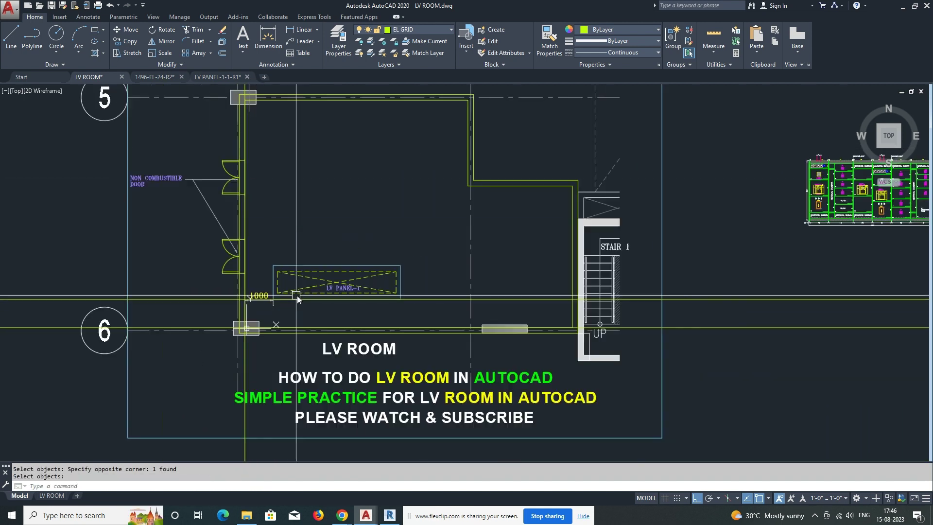
key("Return")
key("Escape")
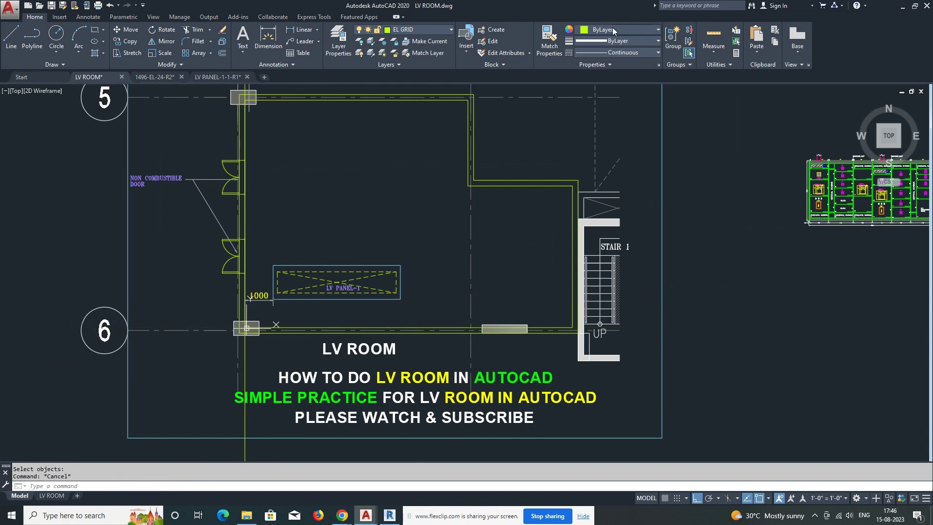
left_click(613, 28)
left_click(601, 128)
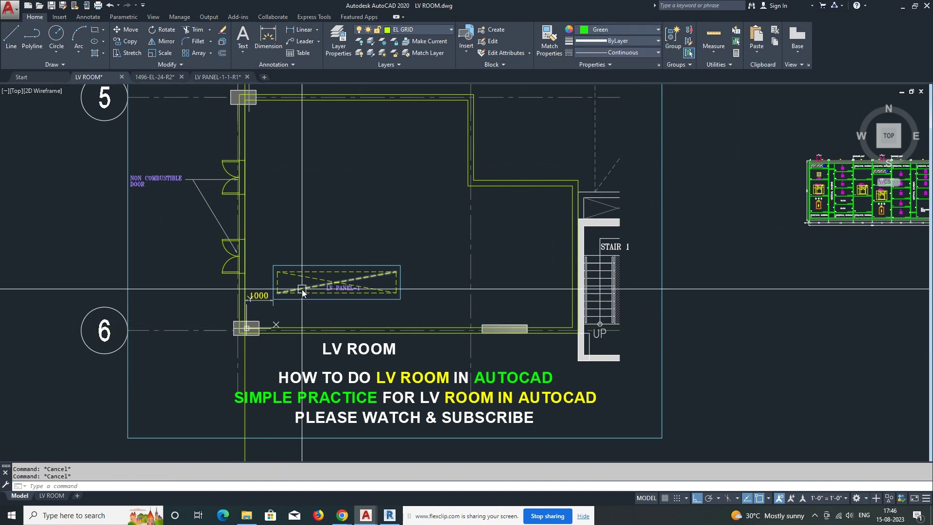
Add 1000 dimensions from the panel to the left and bottom walls.
scroll(253, 301, "up", 3)
middle_click_drag(261, 306, 281, 301)
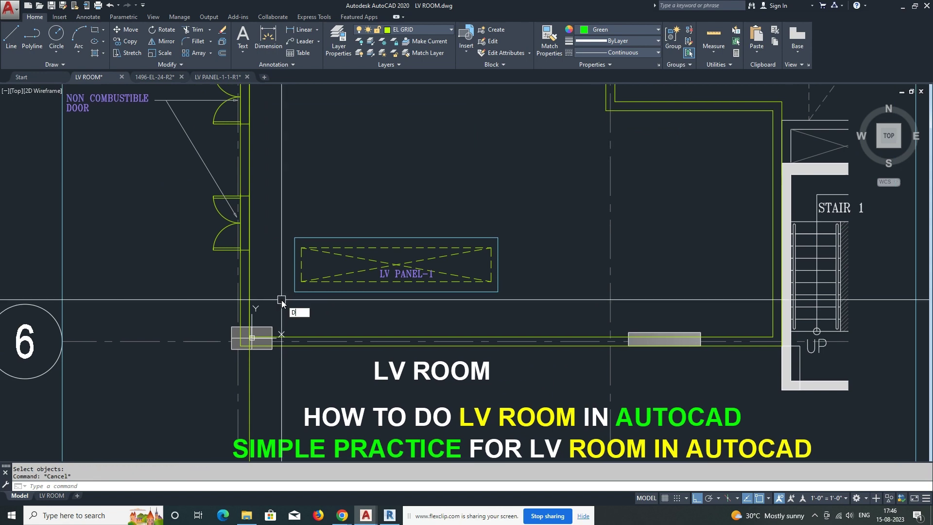
left_click(281, 299)
scroll(288, 313, "up", 4)
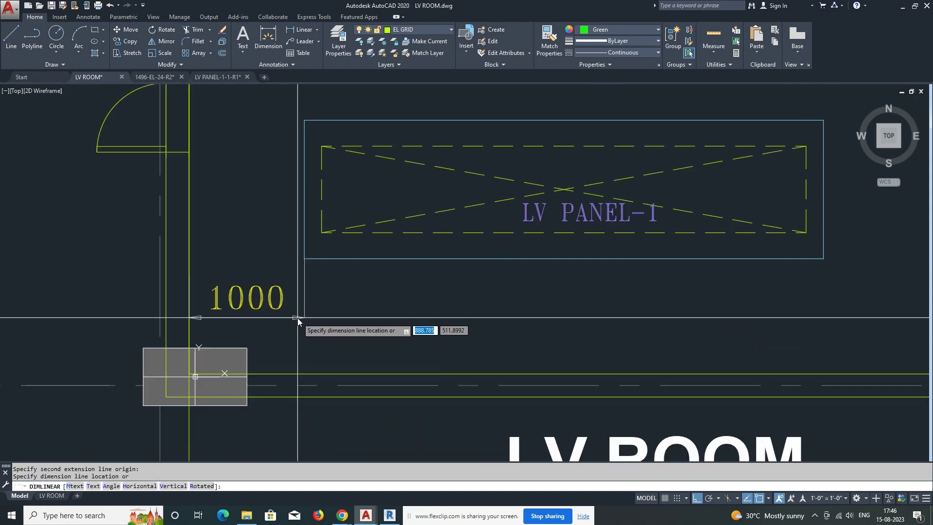
left_click(298, 318)
key("Return")
middle_click_drag(376, 310, 348, 307)
left_click(354, 254)
left_click(354, 369)
left_click(373, 316)
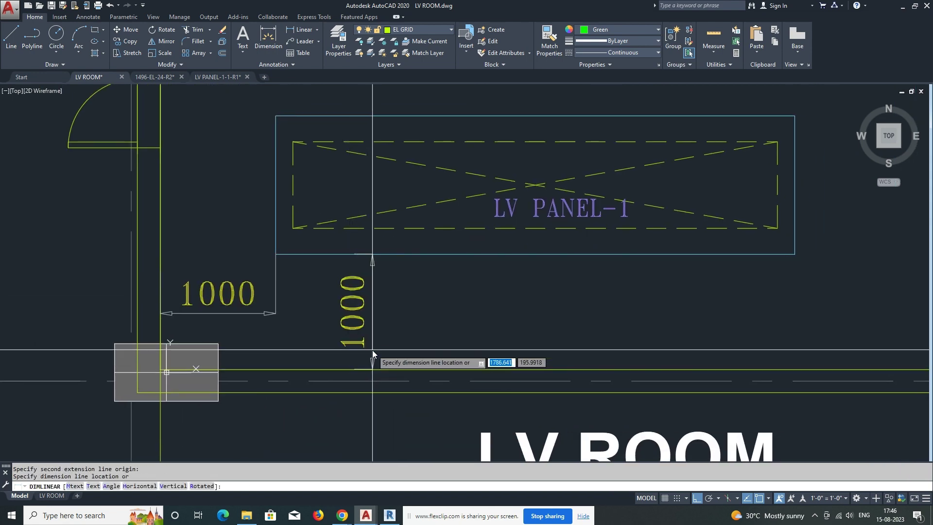
scroll(437, 318, "down", 4)
key("Escape")
key("Escape")
Copy the LV PANEL-1 block to the right of the original.
type("co")
key("Return")
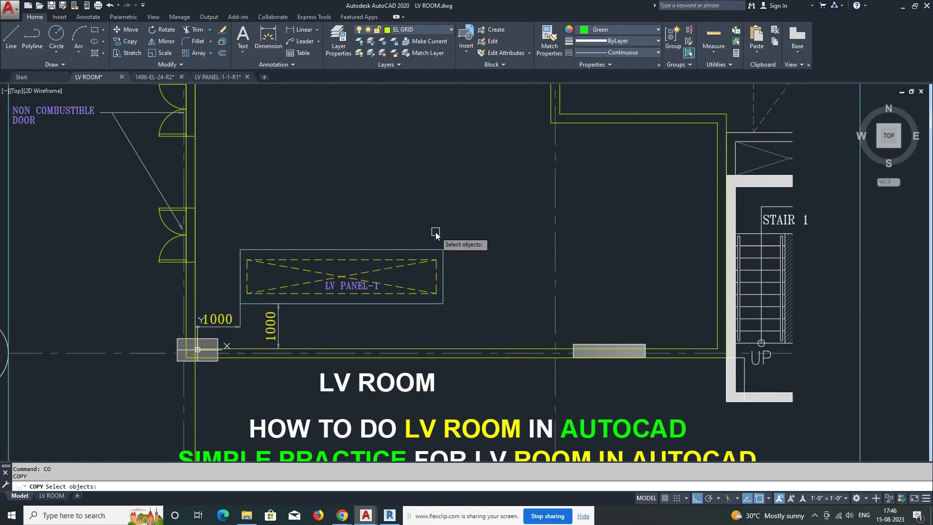
left_click_drag(436, 232, 352, 318)
key("Return")
left_click(240, 303)
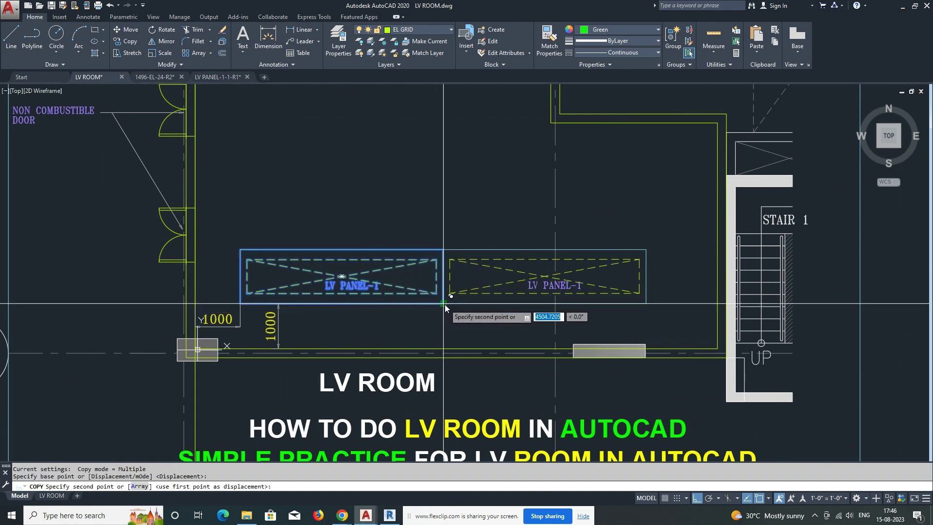
left_click(443, 303)
key("Return")
Move the new panel copy 400 units to the right.
type("m")
key("Return")
left_click(495, 312)
left_click(486, 238)
key("Return")
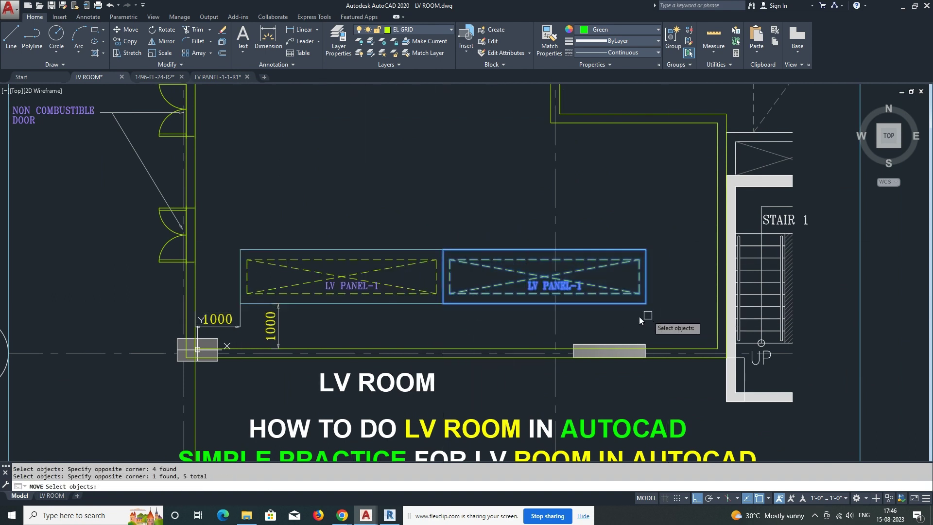
left_click(443, 303)
type("400")
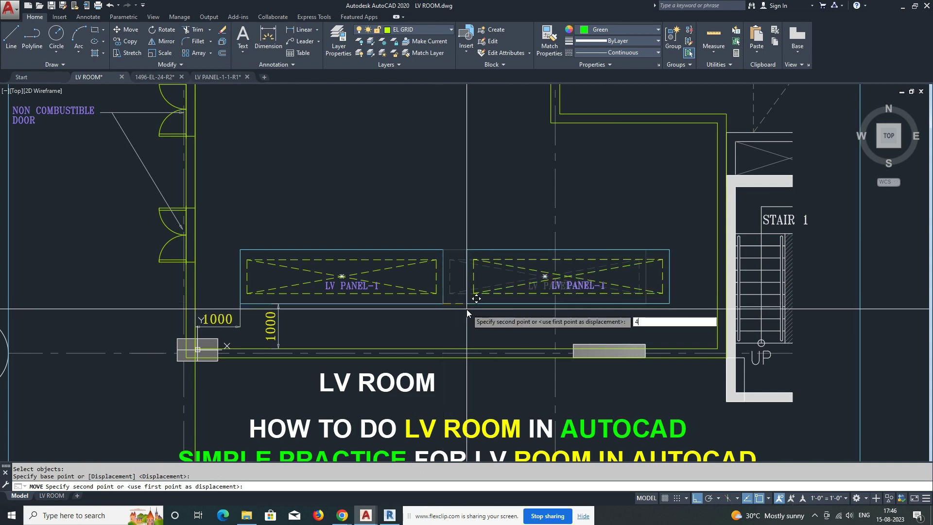
key("Return")
key("Escape")
key("Escape")
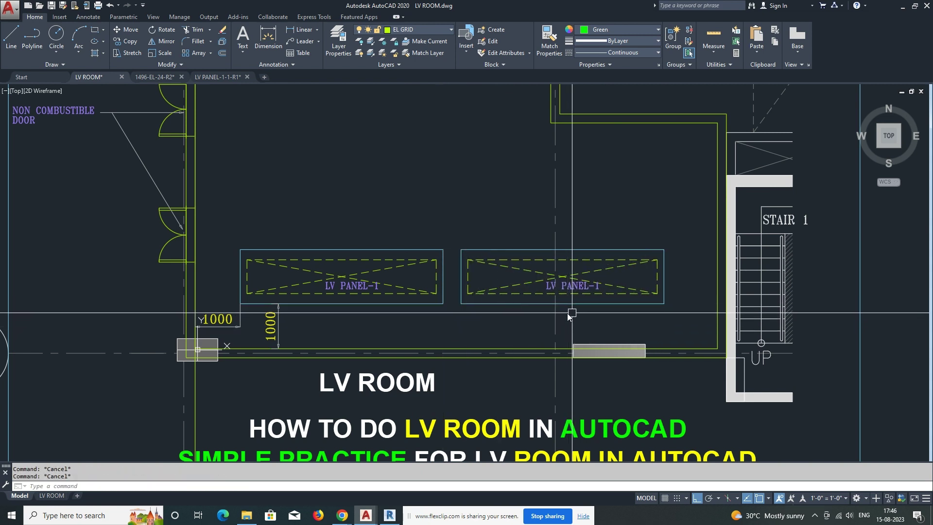
Reposition the right panel from its base point.
type("m")
key("Return")
left_click(559, 303)
key("Return")
left_click(443, 277)
Dimension the 790 clearance between the right panel and the wall.
key("Return")
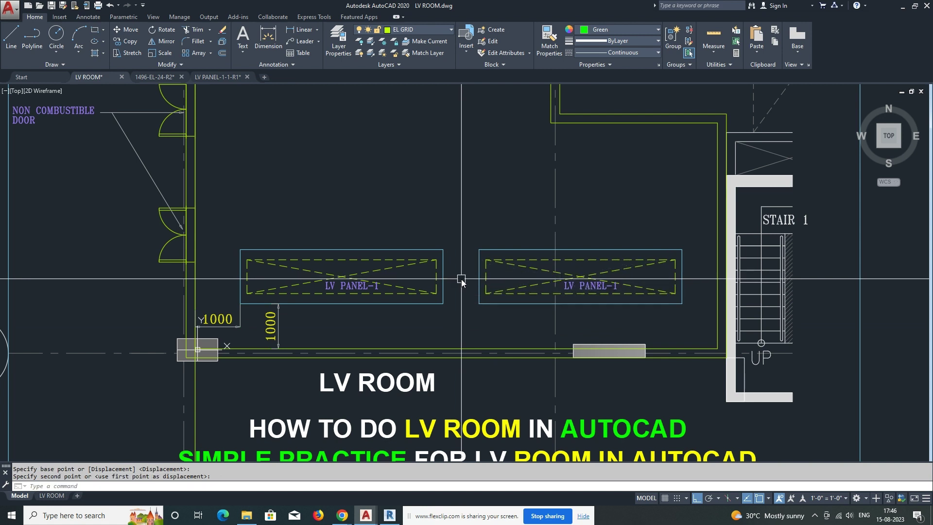
middle_click_drag(650, 302, 567, 303)
type("dli")
key("Return")
left_click(602, 285)
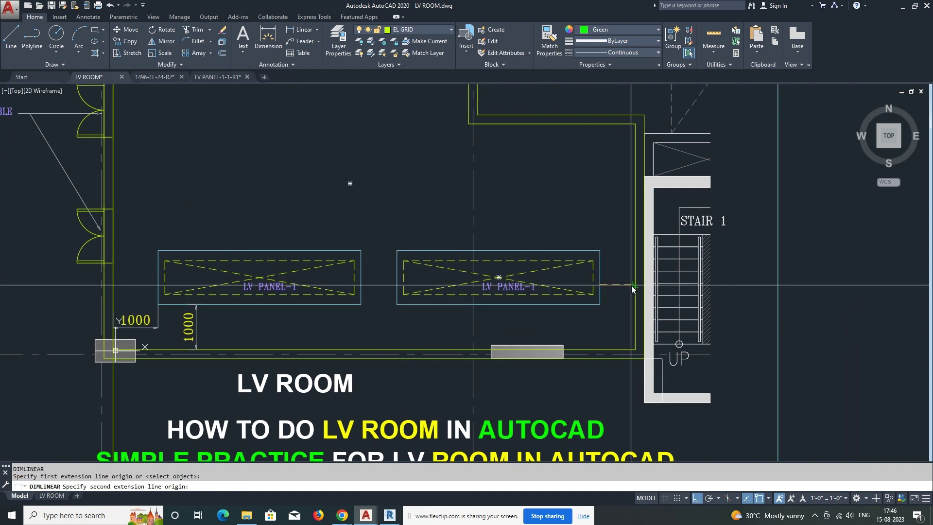
left_click(632, 285)
left_click(629, 288)
key("Escape")
key("Escape")
Shift both panels 10 units to the left.
left_click(141, 234)
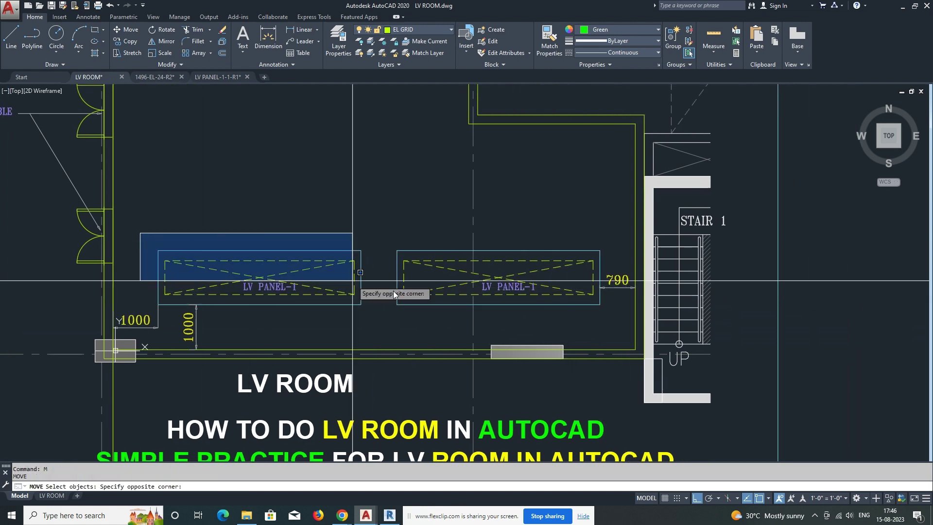
left_click(624, 334)
type("m")
key("Return")
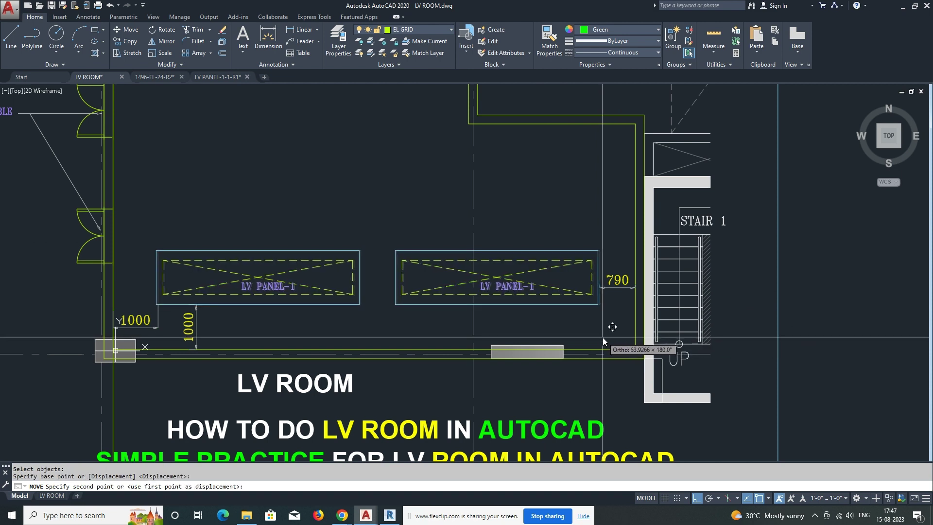
type("10")
key("Return")
key("Escape")
key("Escape")
Shift both panels, reselected as previous, a further 10 units left.
type("m")
key("Return")
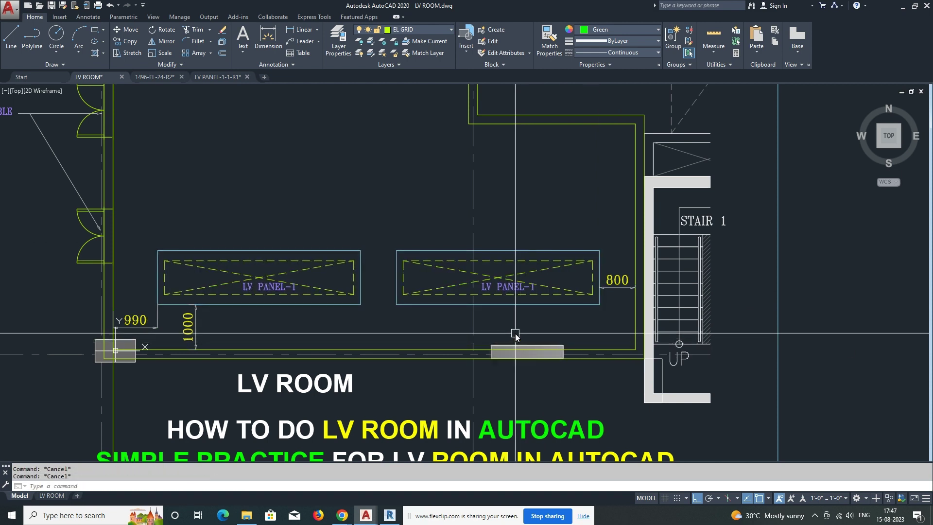
type("p")
key("Return")
key("Return")
left_click(608, 317)
type("10")
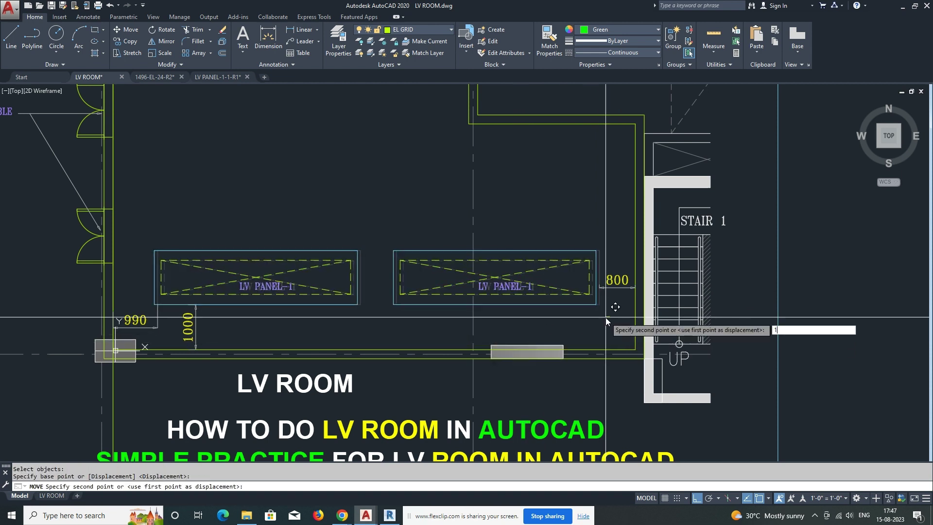
Shift both panels 40 units left so the left clearance reads 940.
key("Return")
key("Escape")
key("Escape")
type("m")
key("Return")
type("p")
key("Return")
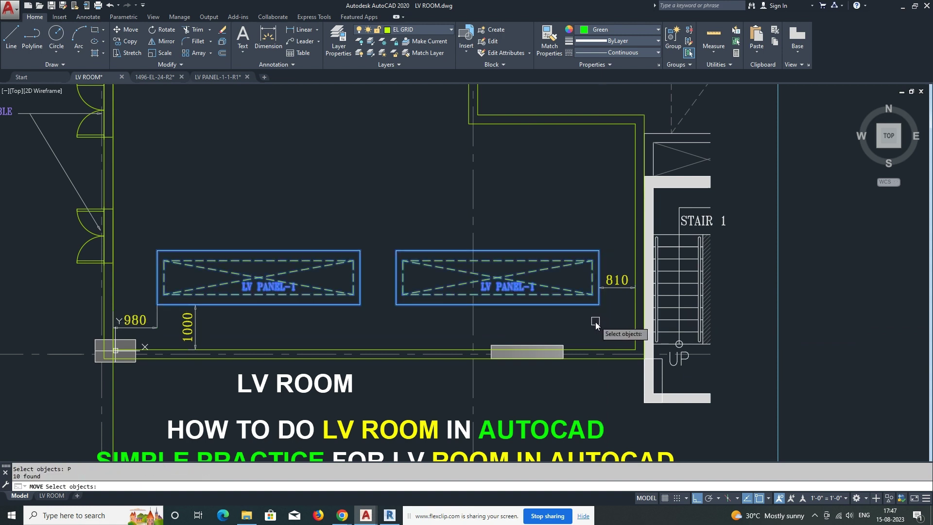
key("Return")
left_click(605, 325)
type("40")
key("Return")
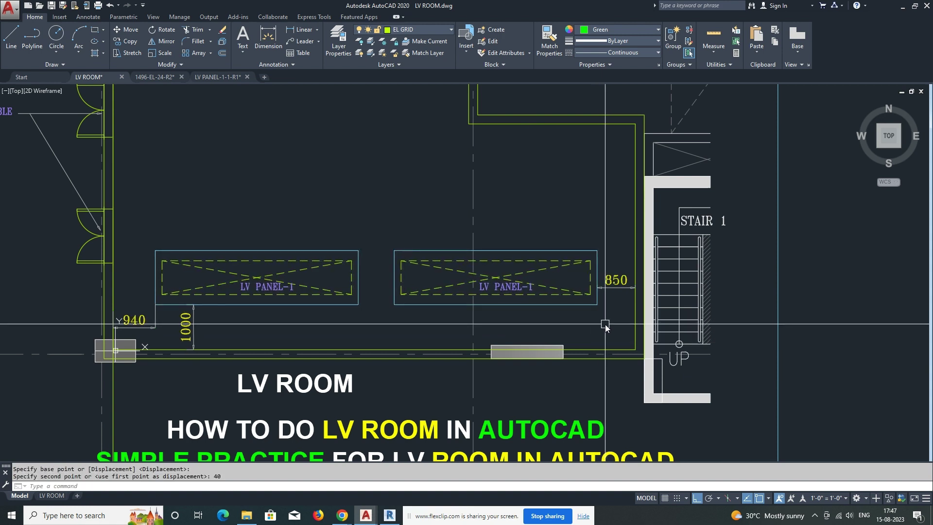
Change the right panel's label to LV PANEL-2.
key("Escape")
key("Escape")
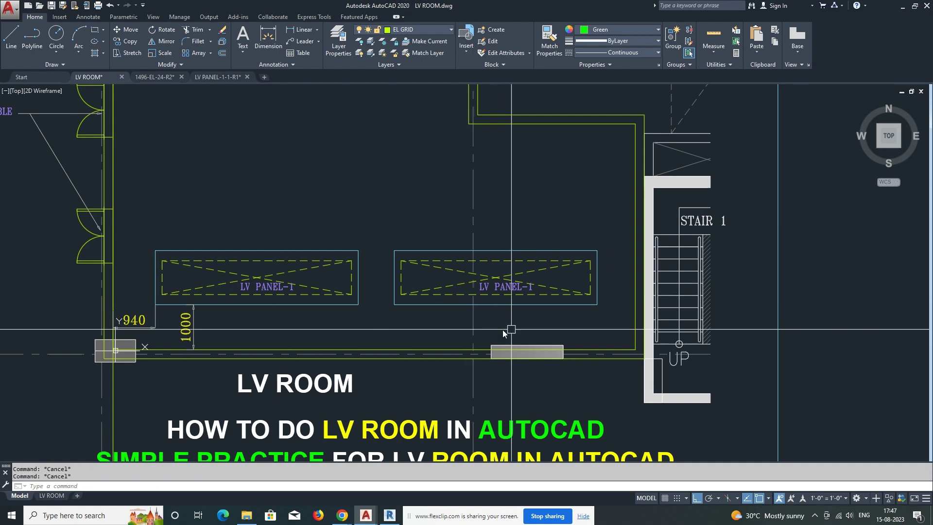
scroll(236, 319, "down", 1)
scroll(383, 355, "down", 1)
scroll(401, 354, "down", 1)
scroll(401, 354, "up", 5)
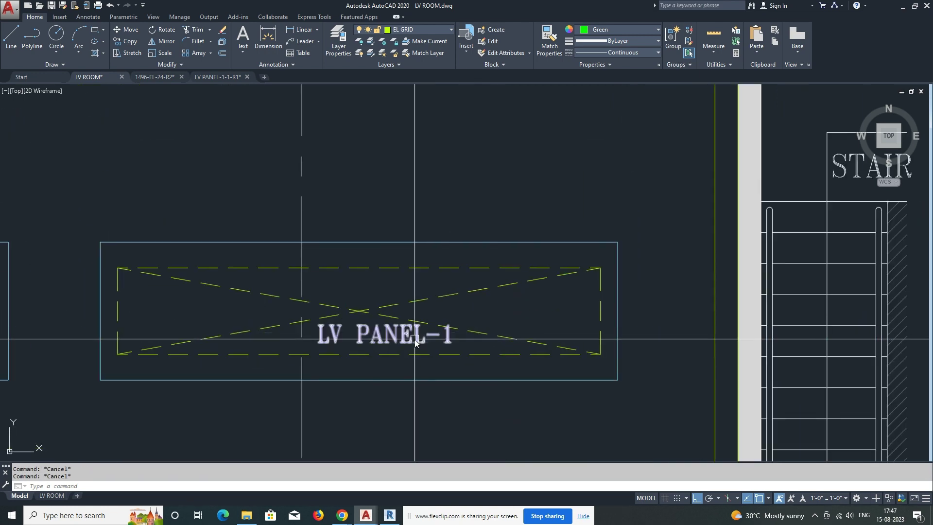
double_click(416, 339)
type("2")
key("Escape")
key("Escape")
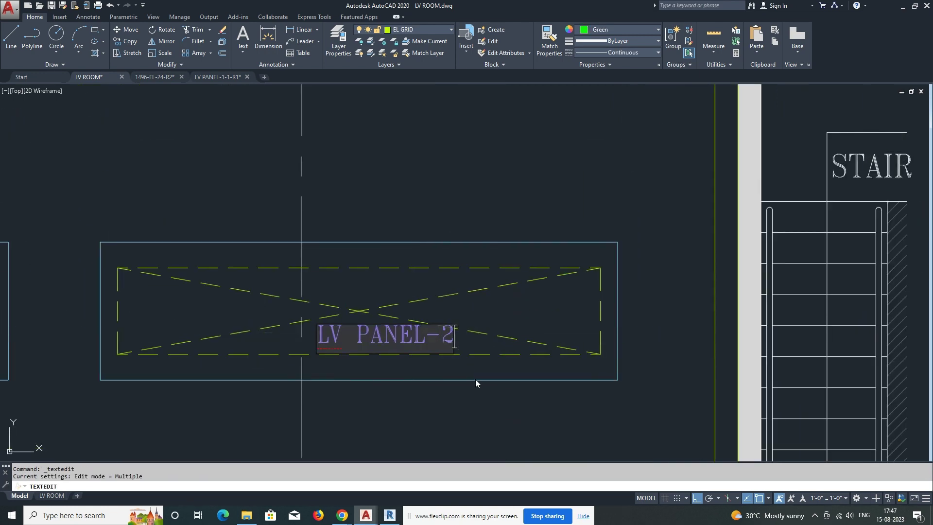
scroll(475, 380, "down", 6)
scroll(359, 332, "down", 2)
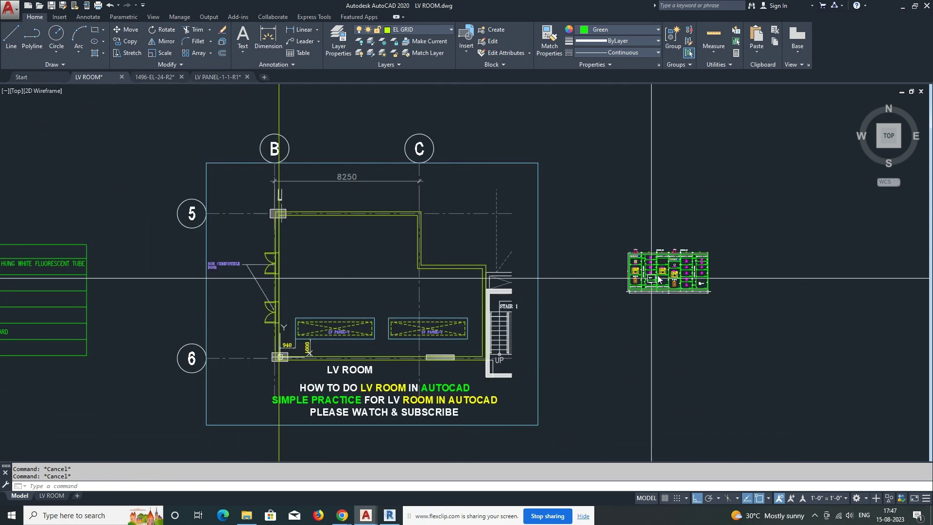
scroll(401, 311, "up", 3)
scroll(382, 311, "down", 1)
Copy LV PANEL-1 and place the copy above the original panel.
type("c")
key("Return")
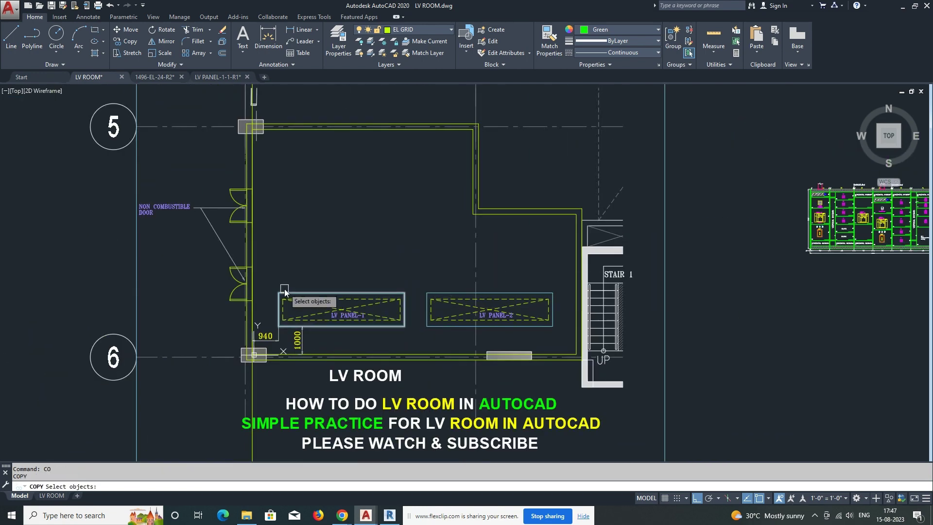
scroll(382, 311, "up", 2)
left_click(267, 287)
left_click(481, 358)
key("Return")
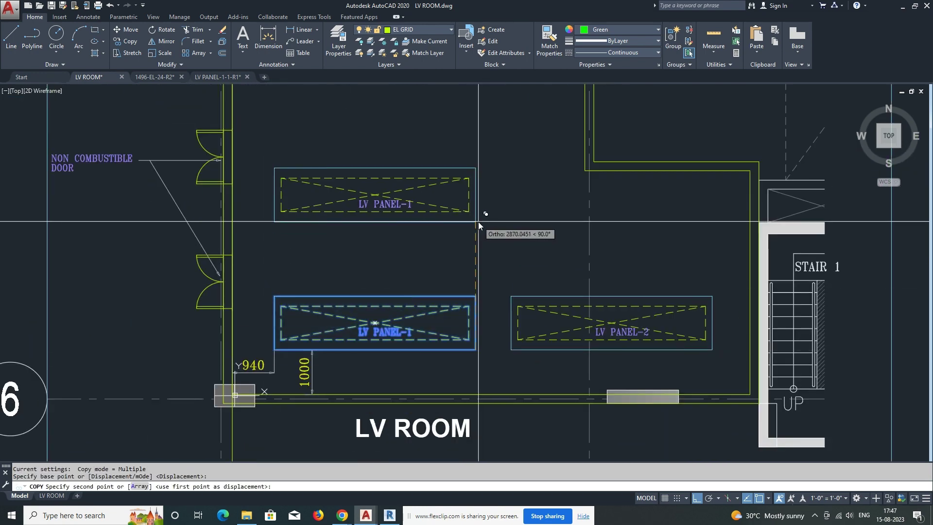
left_click(479, 221)
key("Escape")
middle_click_drag(468, 229, 469, 237)
type("m")
key("Return")
Draw a construction line along the lower panels' top and offset it 2400 upward.
key("Escape")
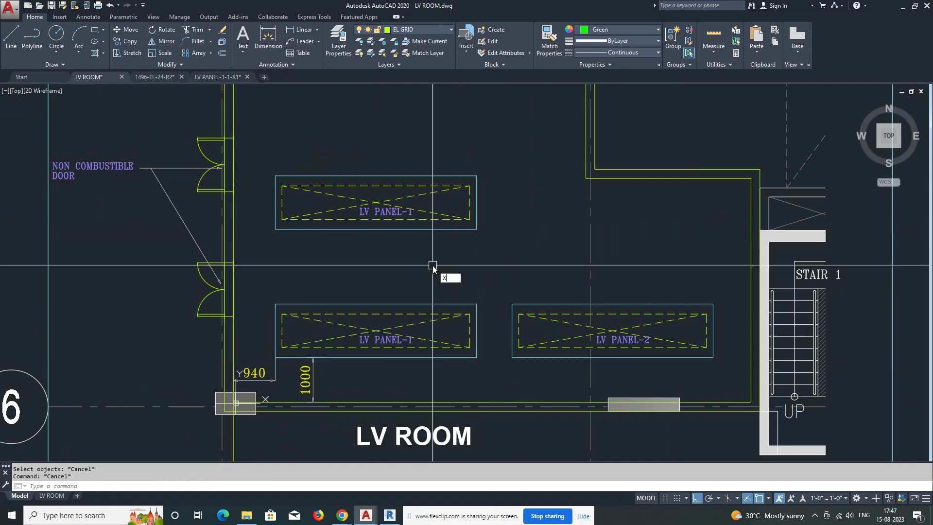
type("xl")
key("Return")
left_click(277, 304)
key("Escape")
type("o")
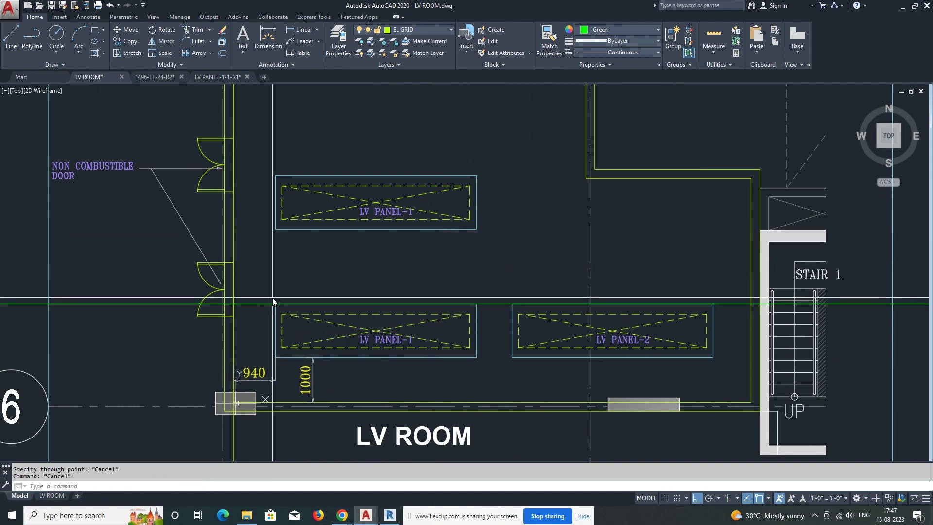
key("Return")
type("2400")
key("Return")
left_click(266, 308)
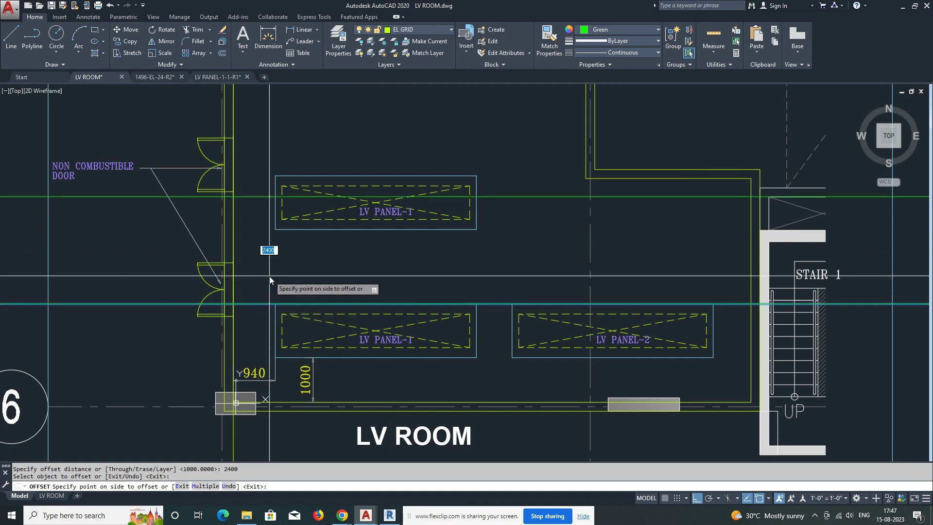
left_click(267, 249)
Move the upper LV PANEL-1 so its bottom sits on the offset line.
type("m")
key("Return")
left_click_drag(271, 156, 480, 233)
key("Return")
left_click(480, 232)
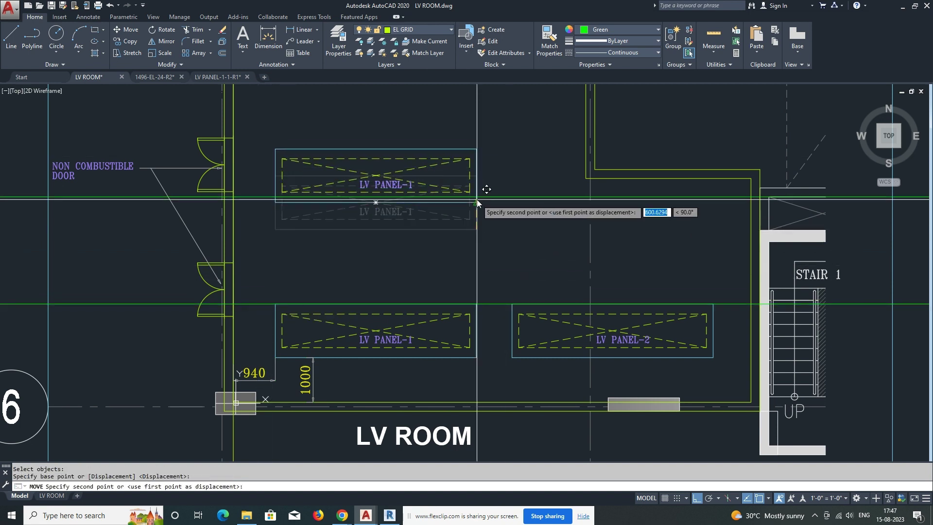
left_click(476, 198)
Erase the construction line.
middle_click_drag(483, 206, 498, 278)
type("e")
key("Return")
left_click(498, 240)
key("Return")
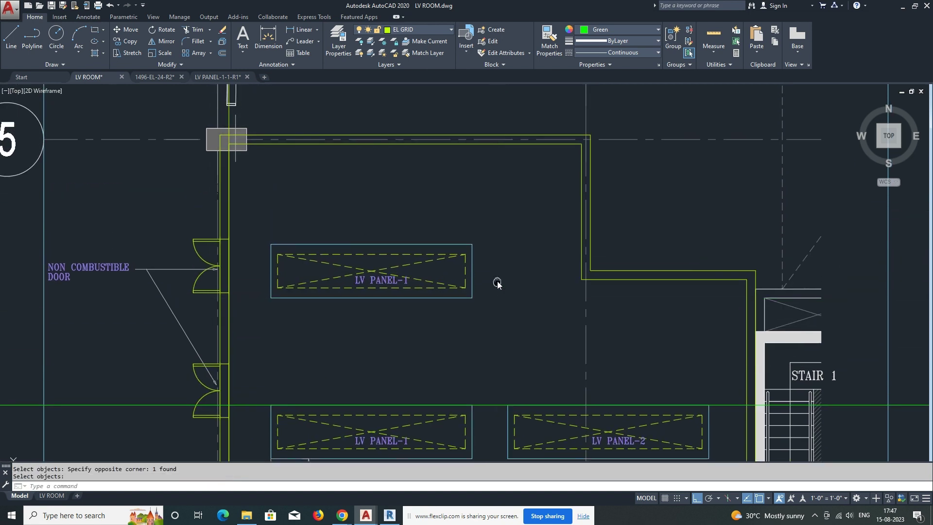
Add the 2245 dimension to the top wall and the 2400 dimension between panels.
type("dli")
key("Return")
left_click(361, 244)
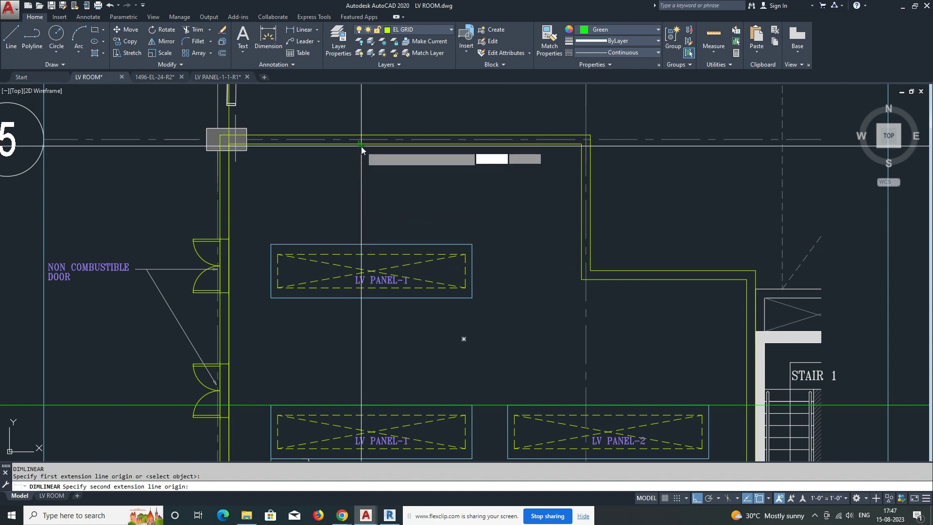
left_click(361, 147)
left_click(357, 176)
key("Return")
middle_click_drag(381, 294, 376, 244)
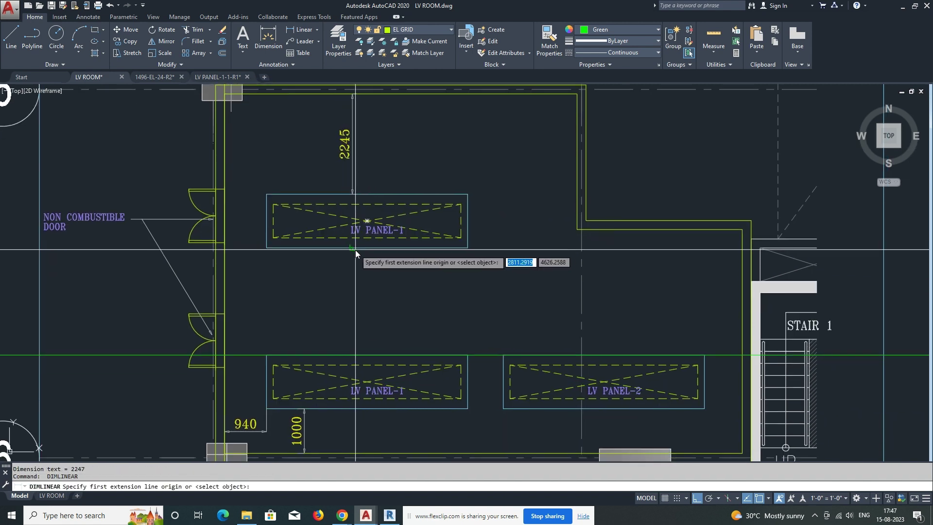
left_click(355, 250)
left_click(347, 355)
key("Escape")
left_click_drag(343, 340, 94, 375)
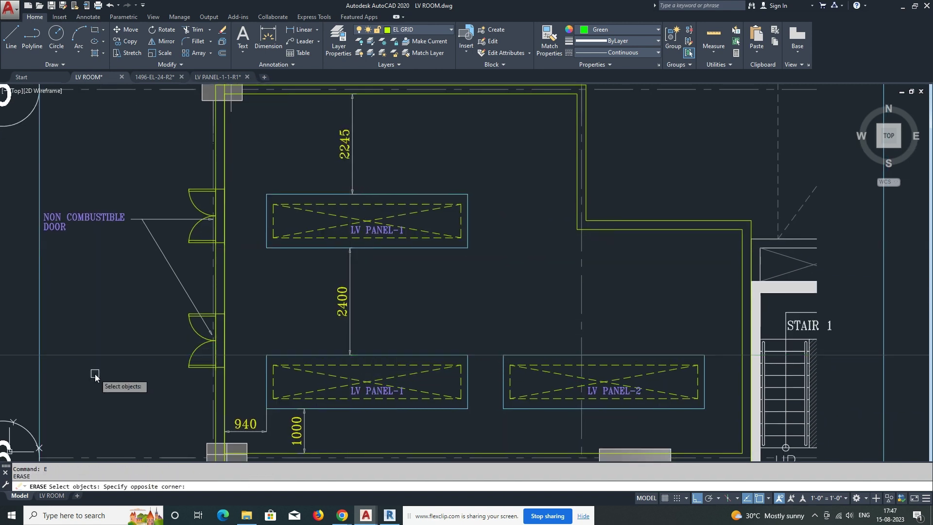
middle_click_drag(377, 292, 409, 334)
Finish erasing the leftover construction line.
scroll(408, 333, "down", 5)
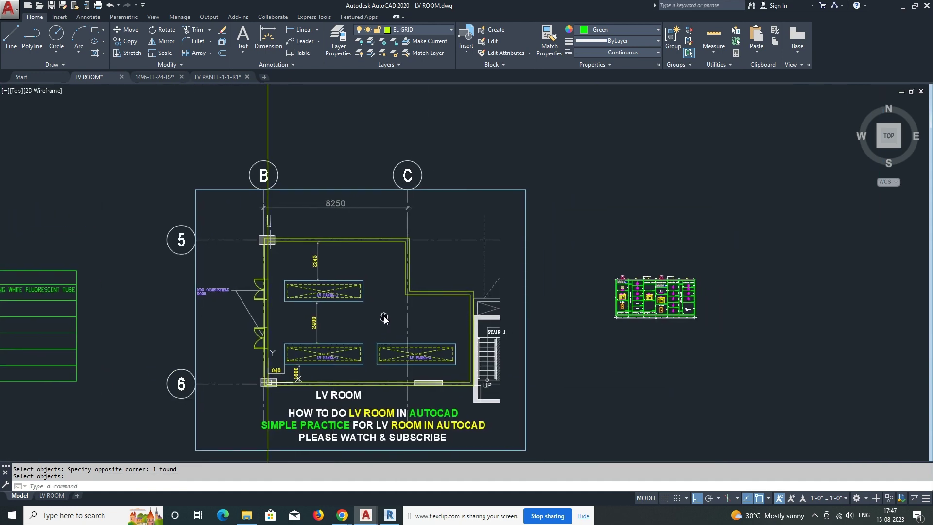
scroll(383, 317, "up", 3)
scroll(377, 298, "down", 2)
key("Escape")
key("Escape")
scroll(349, 297, "up", 4)
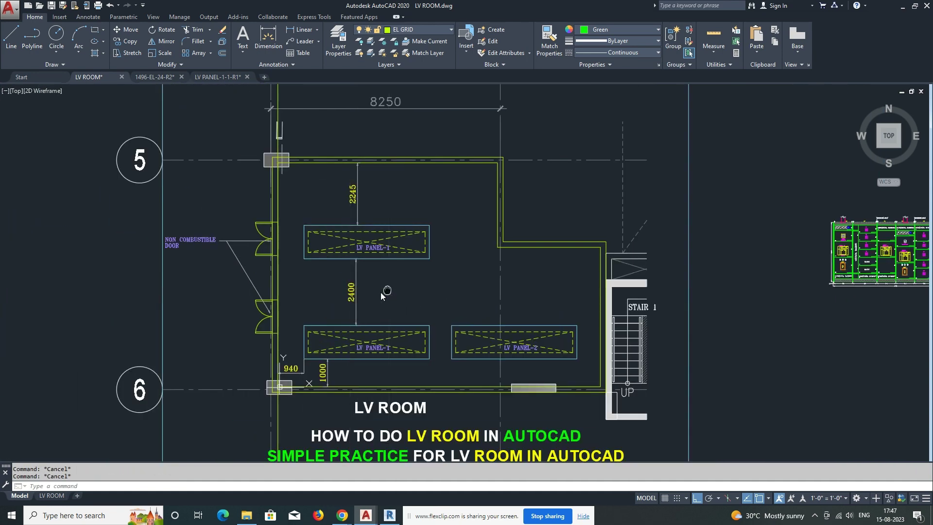
Draw the section line with a triangular marker at its right end.
type("pl")
key("Return")
left_click(170, 299)
left_click(667, 299)
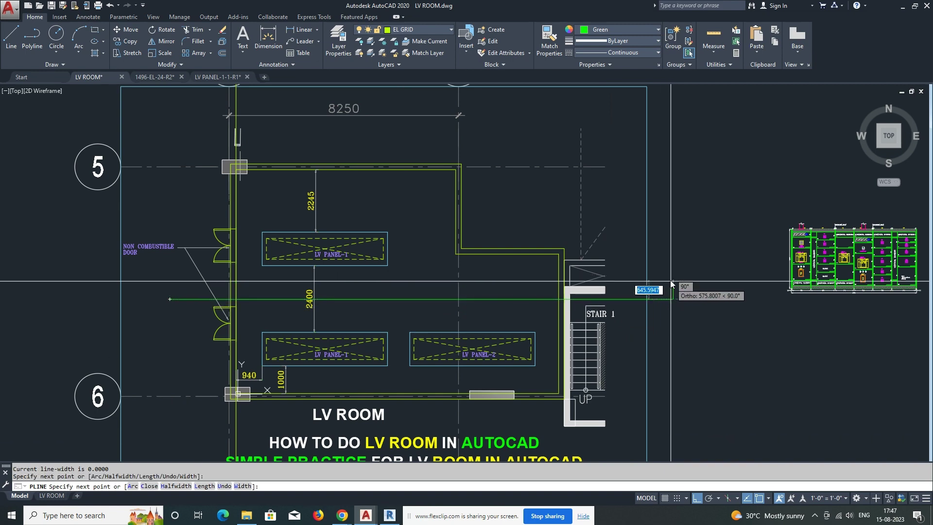
scroll(670, 280, "up", 2)
left_click(659, 281)
left_click(644, 316)
key("Escape")
mouse_move(644, 316)
middle_mouse_down()
mouse_move(543, 295)
mouse_move(670, 278)
middle_mouse_up()
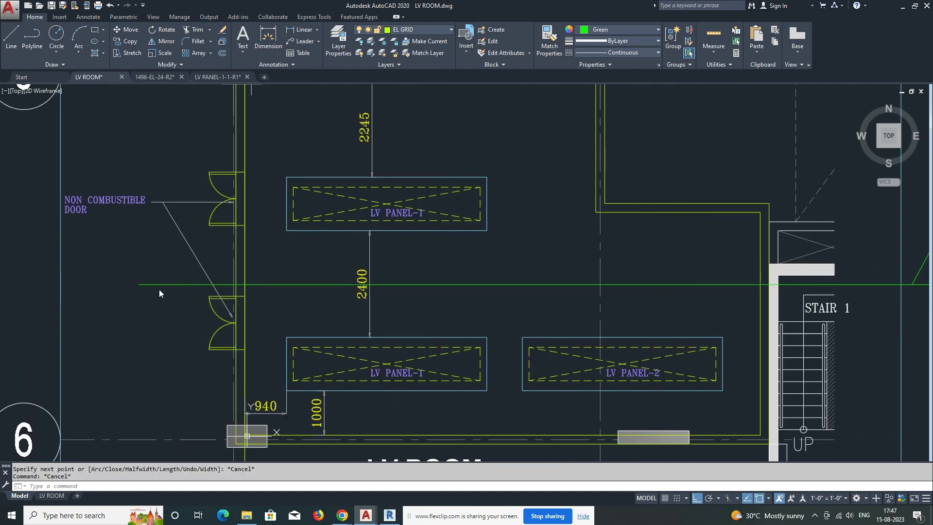
Draw the triangular section marker at the left end of the section line.
type("pl")
key("Return")
left_click(138, 285)
left_click(139, 248)
left_click(170, 284)
key("Return")
middle_click_drag(461, 324, 409, 258)
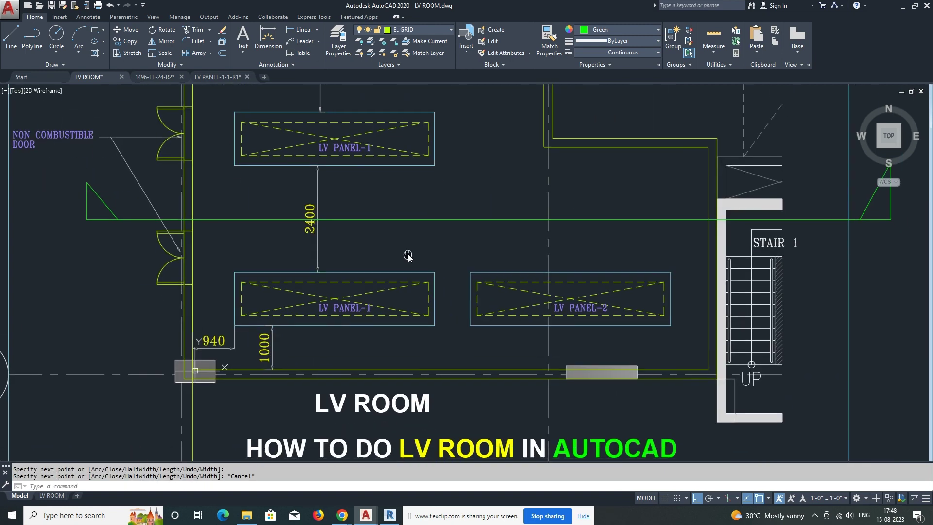
type("dli")
key("Return")
Dimension the lower LV PANEL-1 width (4505) and the 800 gap between the panels.
left_click(235, 326)
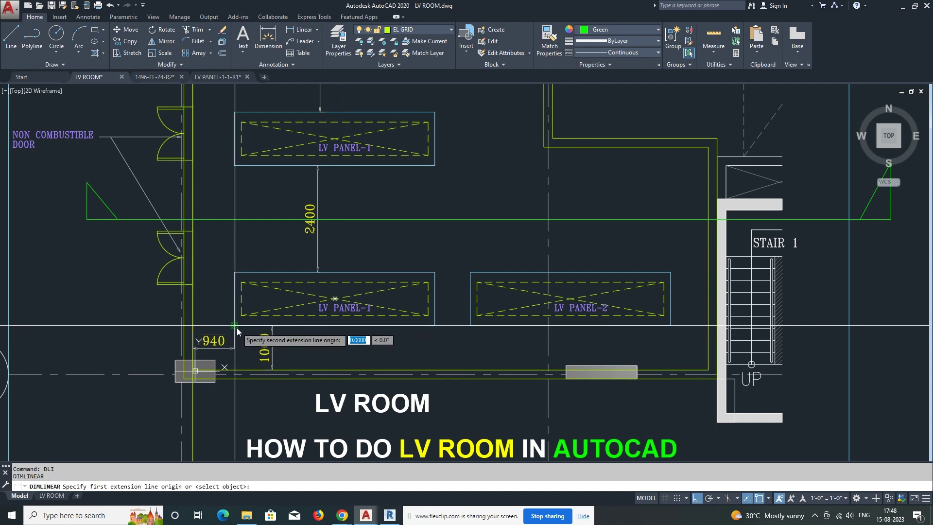
left_click(435, 326)
left_click(235, 348)
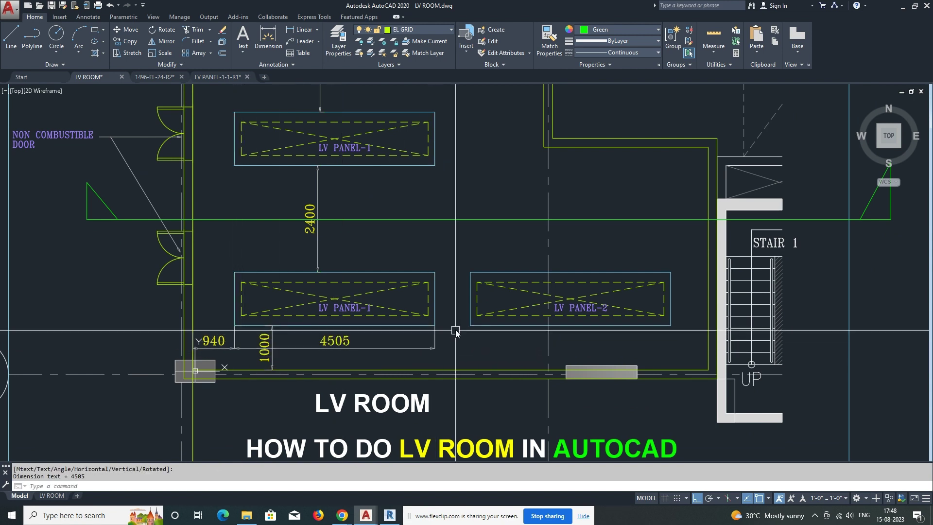
key("Return")
left_click(435, 325)
left_click(470, 325)
left_click(436, 348)
key("Return")
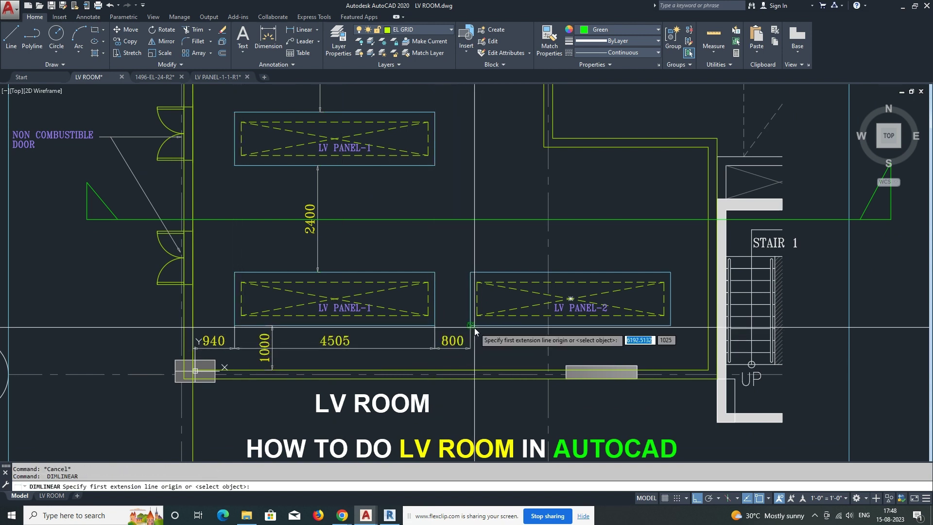
Dimension LV PANEL-2's 4505 width and the 850 gap to the wall.
left_click(471, 325)
left_click(671, 325)
left_click(467, 350)
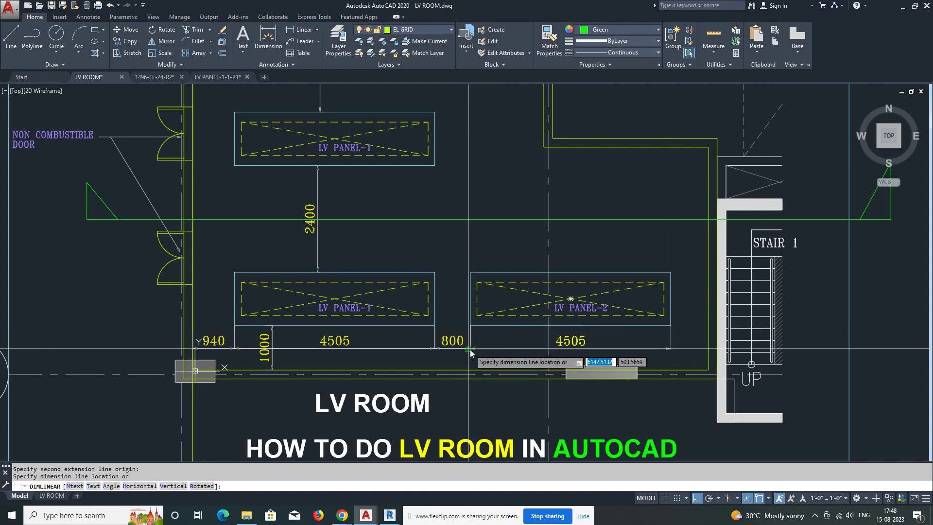
middle_click_drag(470, 349, 309, 353)
key("Return")
left_click(509, 329)
left_click(545, 329)
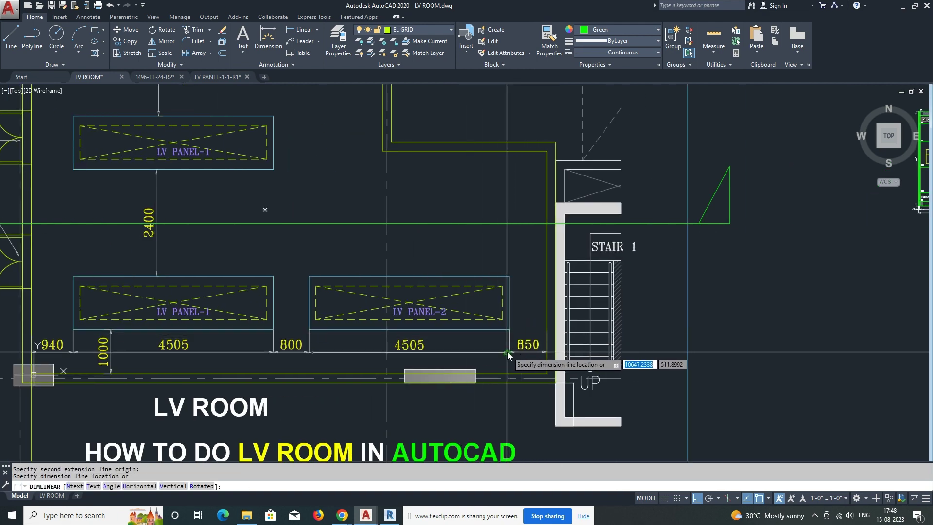
key("Escape")
Add vertical dimensions 2245 (wall to upper panel) and 1200 (upper panel depth) on the left.
middle_click_drag(436, 317, 438, 370)
scroll(191, 273, "up", 1)
key("Return")
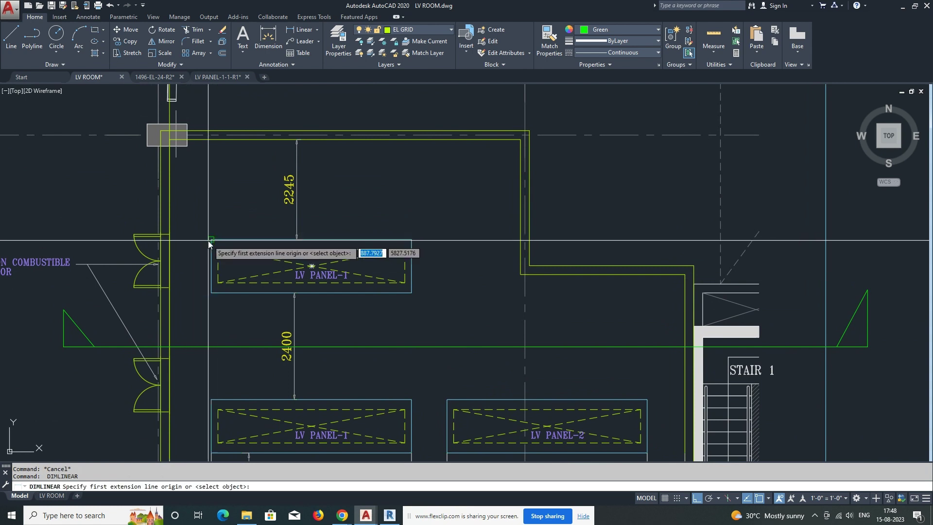
left_click(208, 240)
left_click(208, 142)
left_click(207, 183)
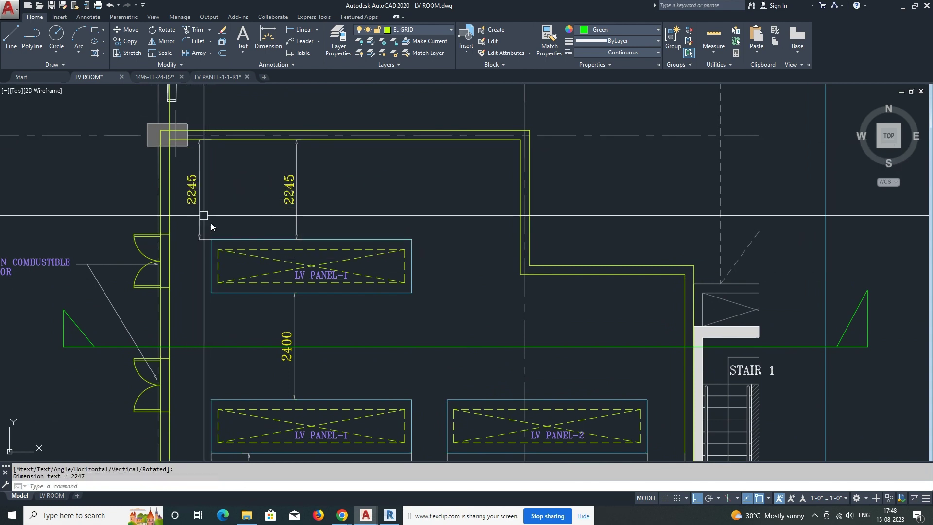
middle_click_drag(211, 223, 247, 198)
key("Return")
left_click(248, 215)
left_click(247, 268)
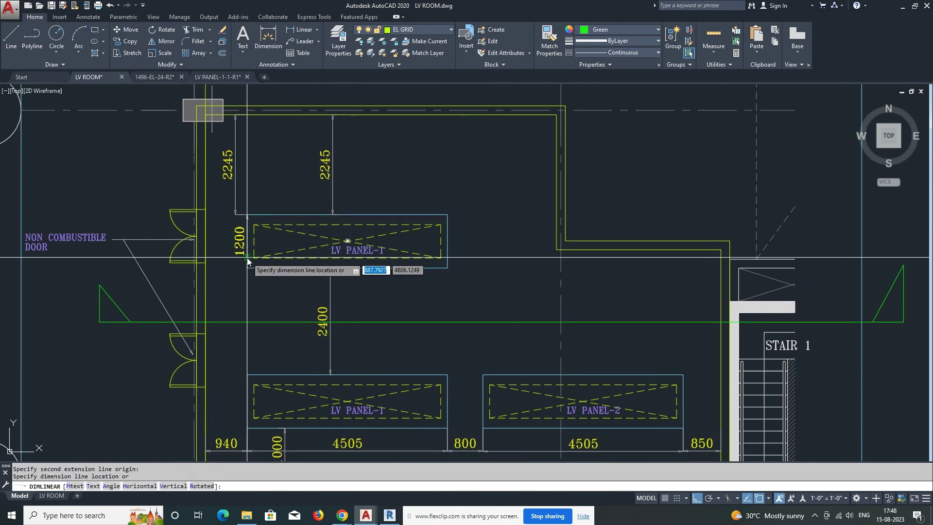
left_click(235, 221)
Add the 2400 gap and lower panel's 1200 depth dimensions below them.
middle_click_drag(249, 272, 268, 235)
key("Return")
left_click(263, 232)
left_click(262, 337)
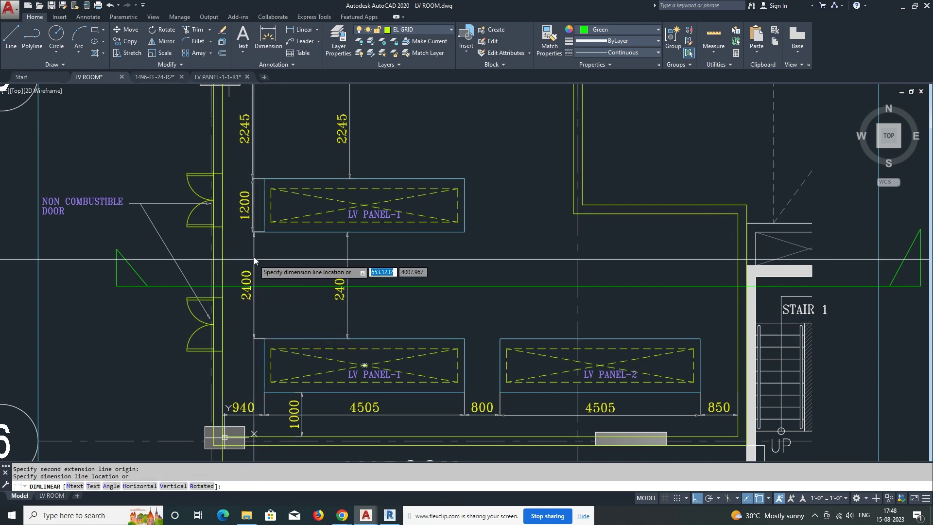
left_click(250, 244)
middle_click_drag(263, 339, 276, 264)
key("Return")
left_click(276, 264)
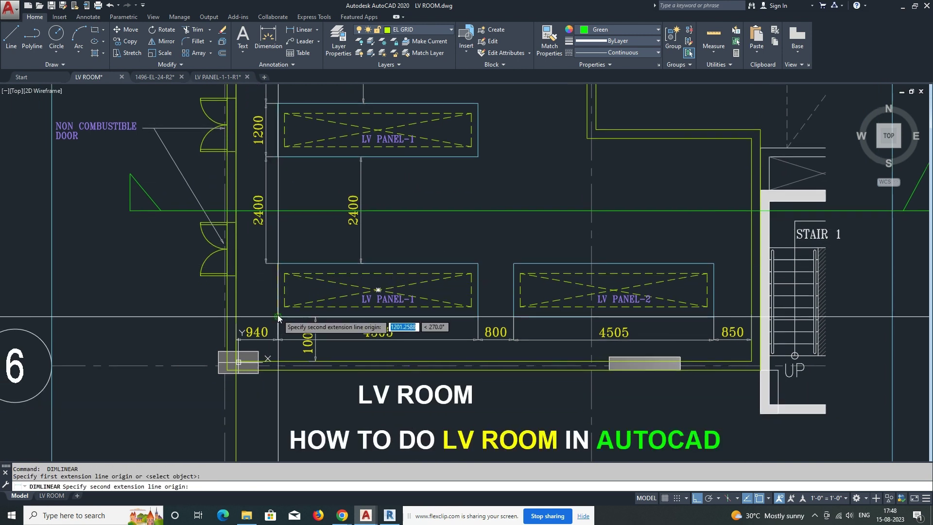
left_click(278, 317)
left_click(266, 292)
key("Return")
left_click(278, 317)
left_click(278, 363)
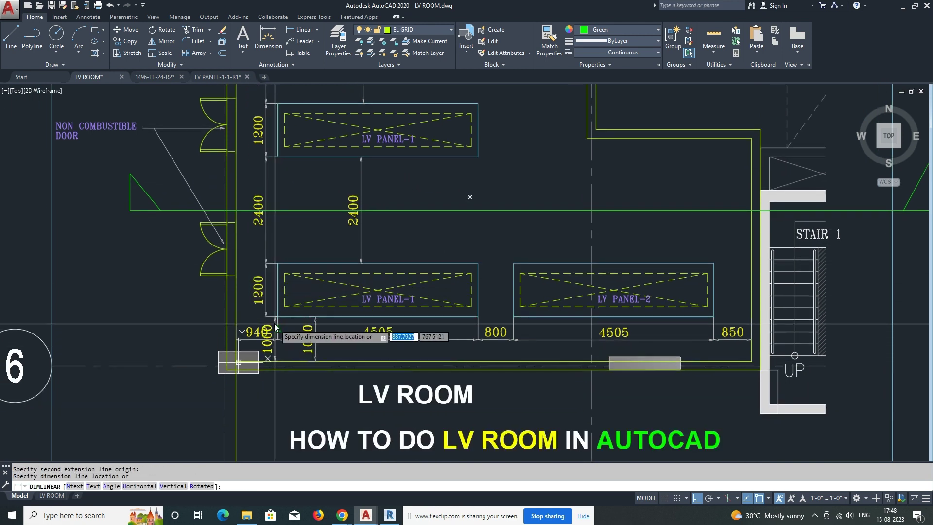
key("Escape")
scroll(333, 334, "down", 5)
mouse_move(308, 309)
middle_mouse_down()
mouse_move(253, 356)
mouse_move(280, 340)
mouse_move(290, 307)
middle_mouse_up()
key("Escape")
Move the left section marker and its companion object into their new position.
type("M")
key("Return")
scroll(241, 304, "up", 3)
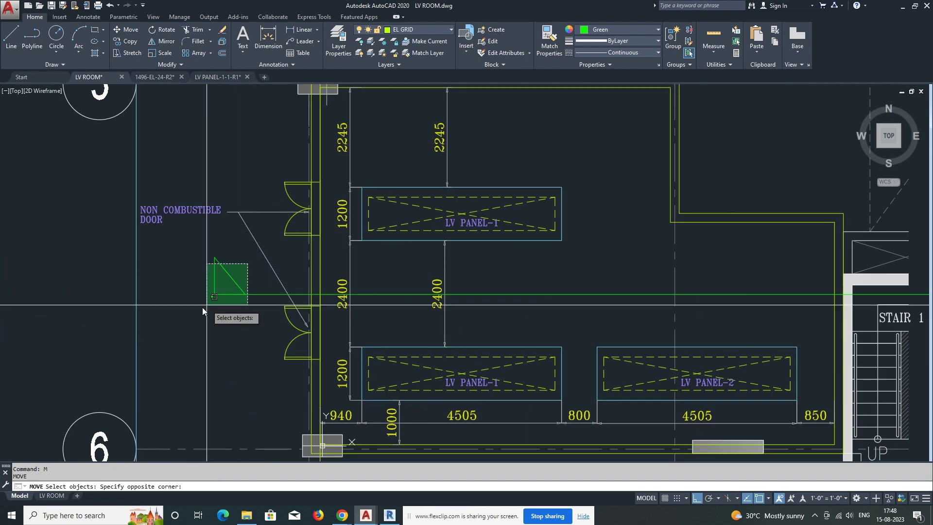
left_click_drag(257, 271, 217, 315)
scroll(428, 311, "down", 4)
left_click_drag(474, 301, 453, 245)
scroll(453, 245, "down", 2)
key("Return")
left_click(453, 297)
scroll(453, 298, "down", 2)
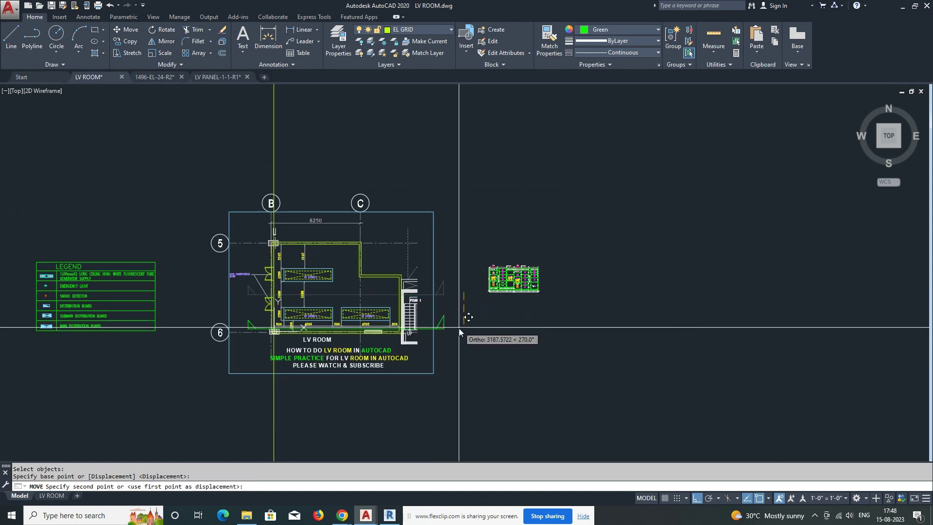
scroll(459, 328, "up", 2)
left_click(462, 317)
scroll(463, 317, "down", 3)
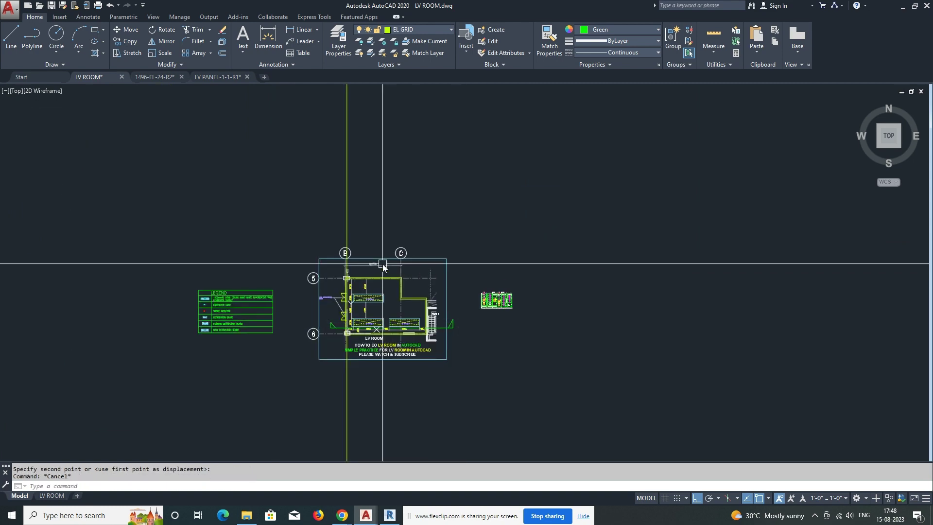
scroll(387, 254, "up", 3)
Draw a long horizontal polyline ground line above the LV room plan.
type("PL")
key("Return")
left_click(144, 232)
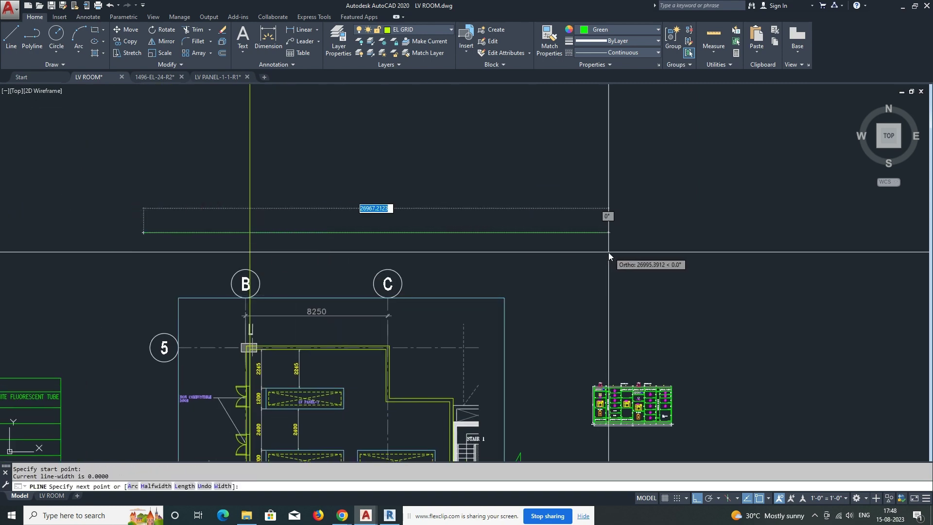
left_click(608, 252)
key("Escape")
mouse_move(325, 250)
middle_mouse_down()
mouse_move(369, 251)
mouse_move(352, 223)
middle_mouse_up()
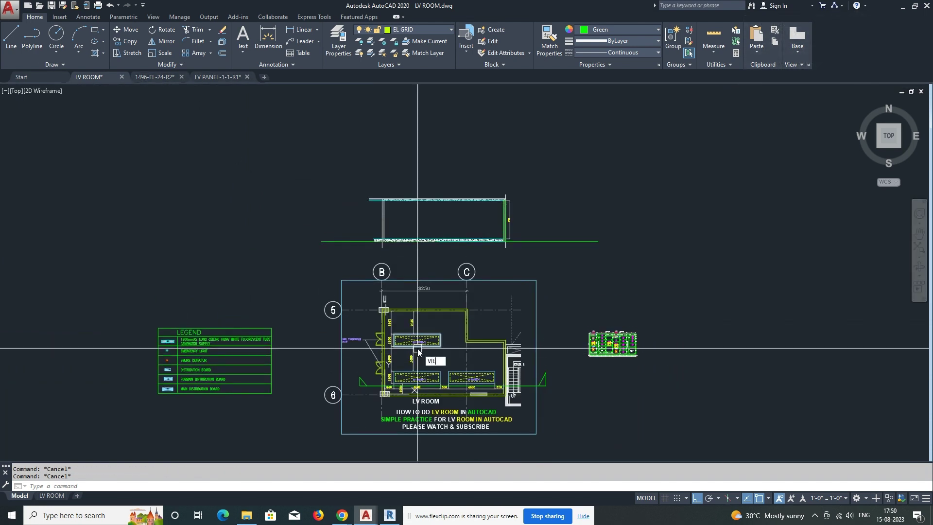
Split the drawing area into two stacked viewports, each zoomed to the whole drawing.
type("W")
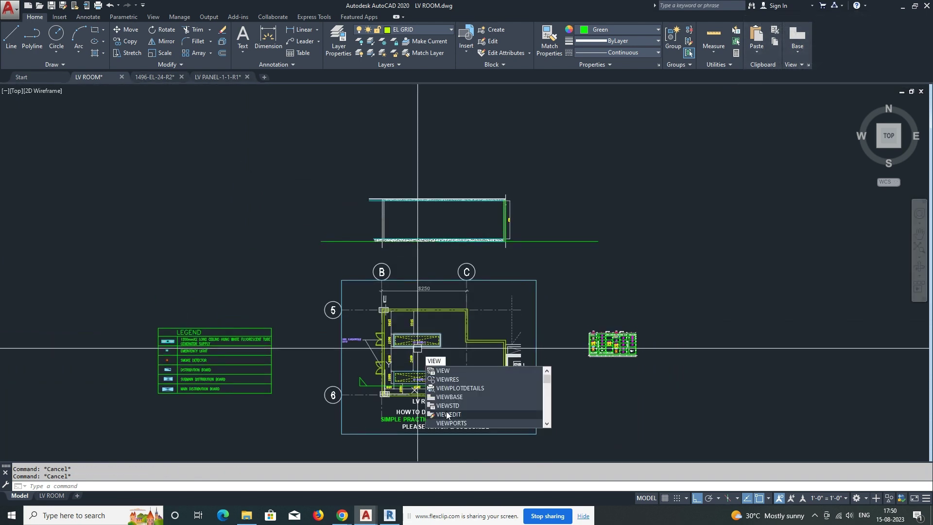
left_click(467, 423)
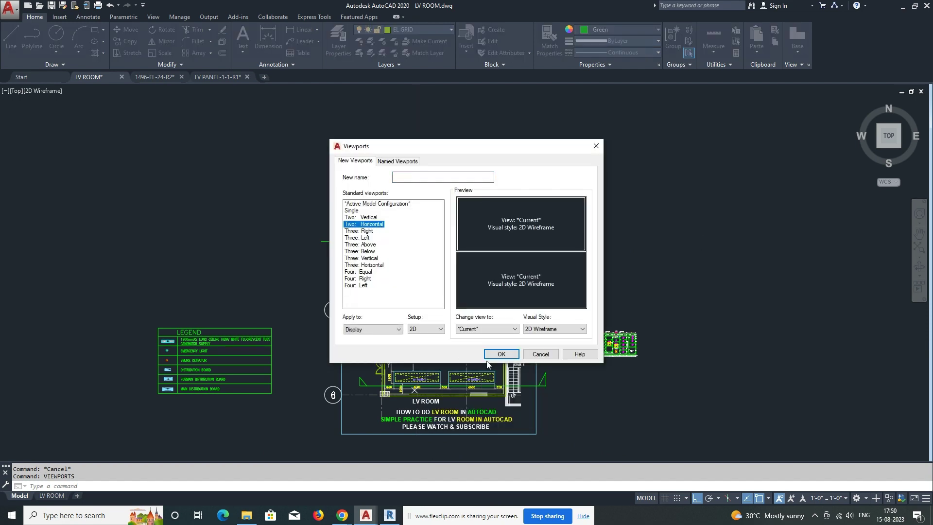
left_click(501, 355)
left_click(375, 357)
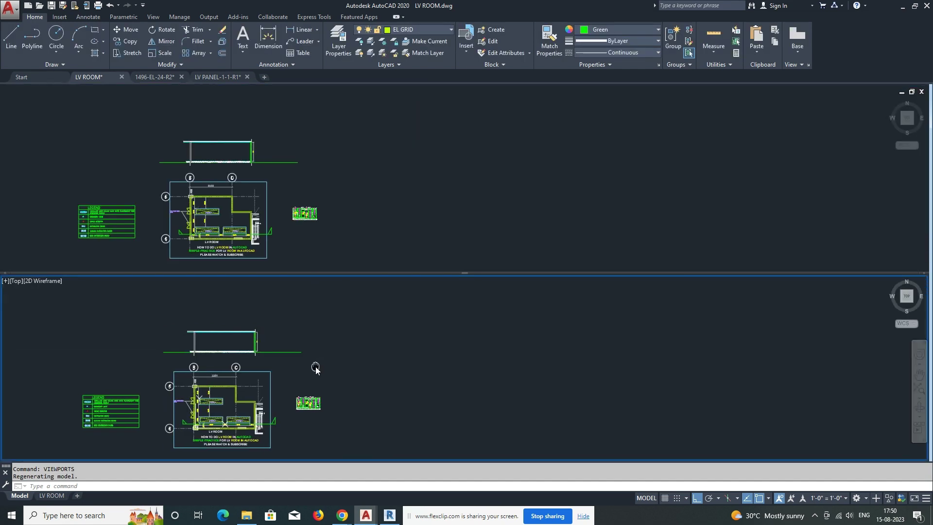
middle_click(317, 366)
middle_click(317, 366)
left_click(394, 222)
middle_click(394, 221)
middle_click(394, 221)
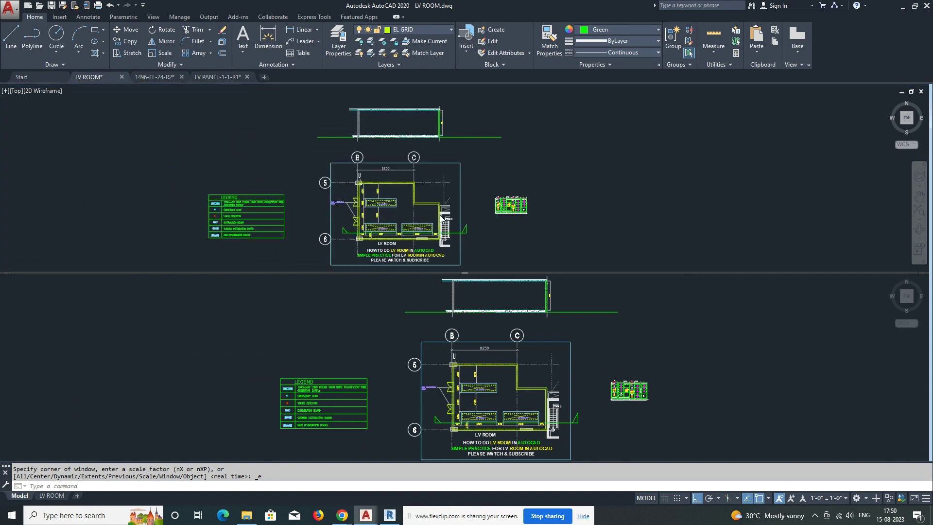
left_click(500, 380)
Start a construction line in the lower viewport, then cancel it.
scroll(477, 416, "up", 4)
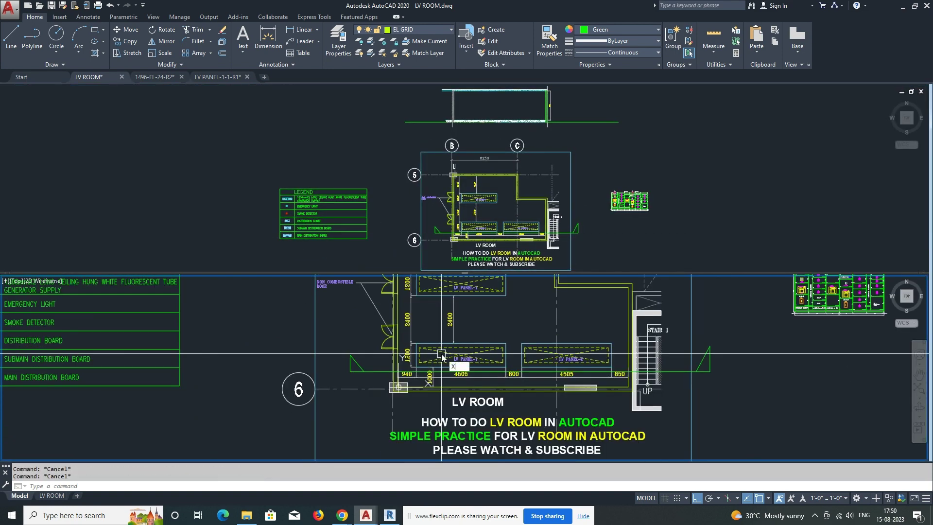
type("xl")
key("Return")
scroll(437, 350, "up", 2)
key("Escape")
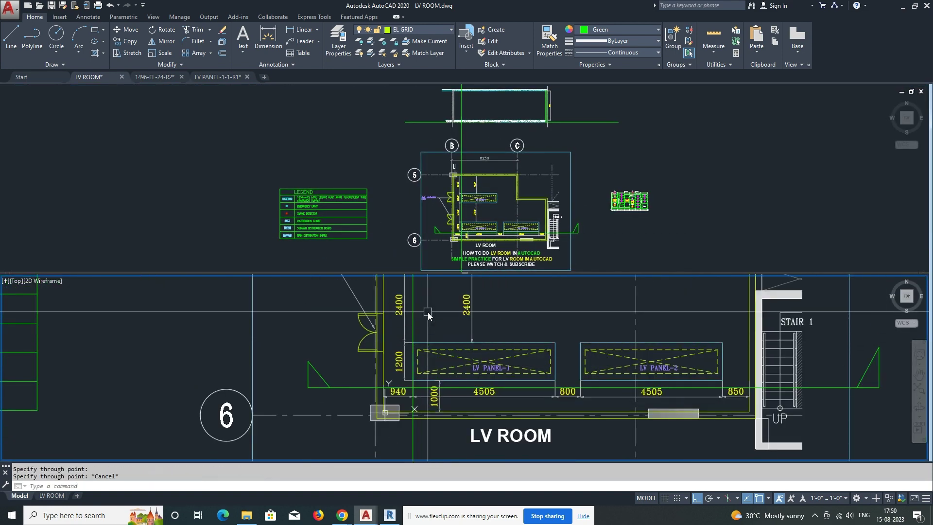
Select objects in the top viewport and start moving them, then cancel the move.
left_click(365, 194)
scroll(360, 185, "up", 3)
scroll(374, 223, "up", 2)
left_click(678, 182)
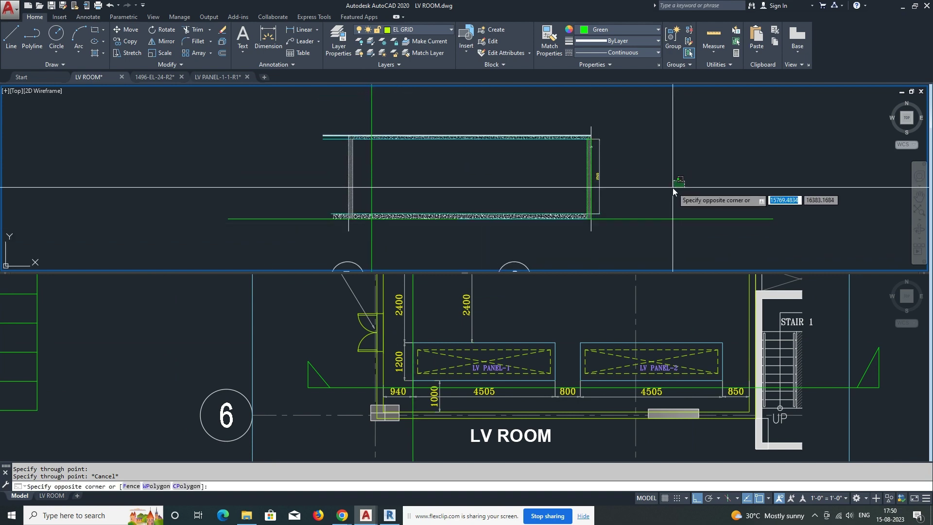
scroll(627, 192, "down", 5)
scroll(598, 202, "down", 3)
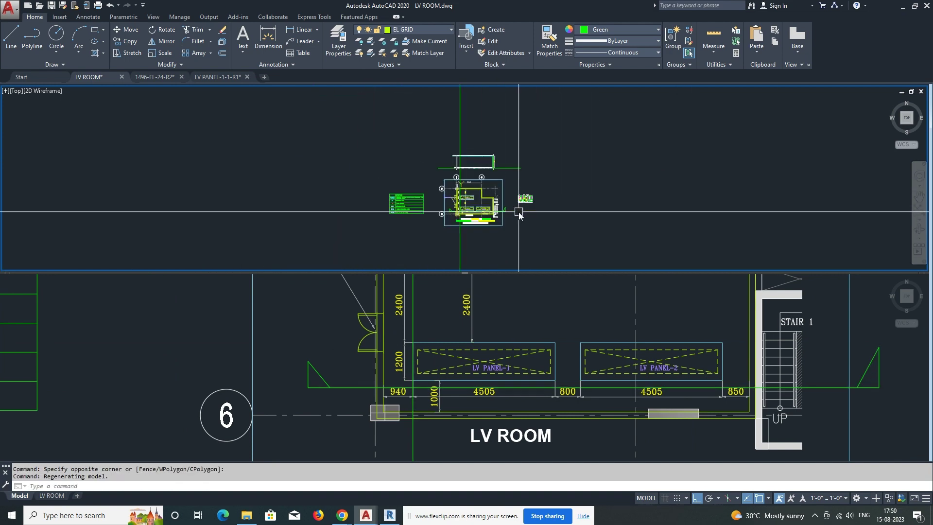
scroll(519, 213, "up", 4)
scroll(454, 202, "down", 1)
type("m")
key("Return")
left_click(482, 236)
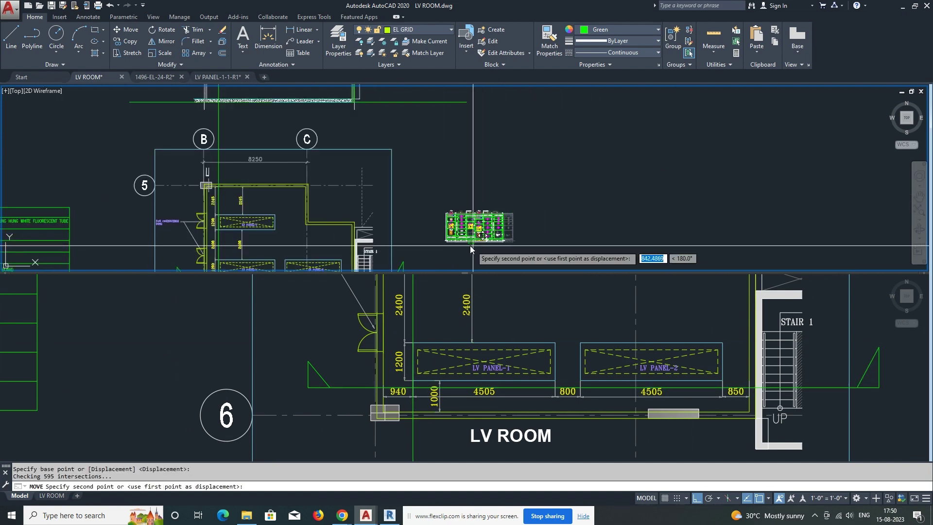
scroll(524, 237, "down", 2)
key("F8")
scroll(367, 201, "up", 3)
key("Escape")
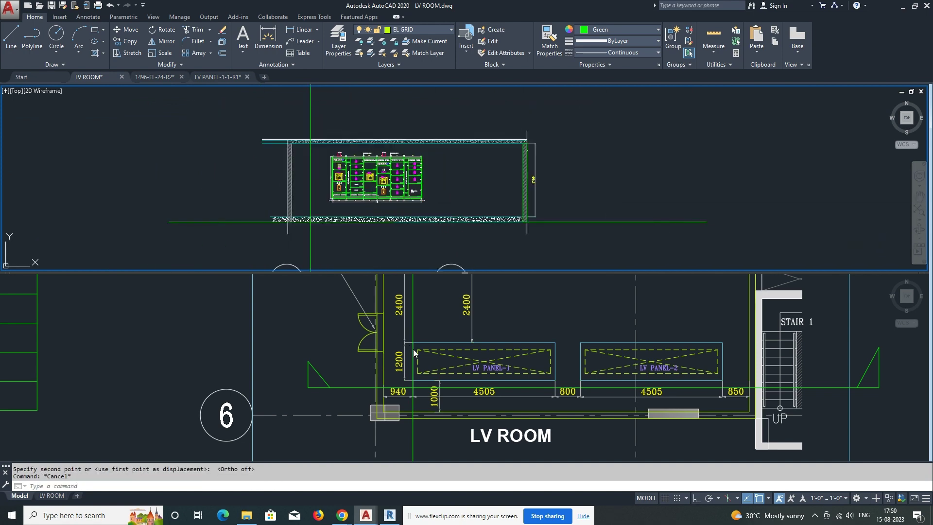
In the lower plan view, start a vertical construction line from the panel corner, then cancel.
left_click(413, 349)
scroll(413, 349, "down", 4)
scroll(363, 344, "up", 3)
scroll(345, 317, "up", 1)
key("Escape")
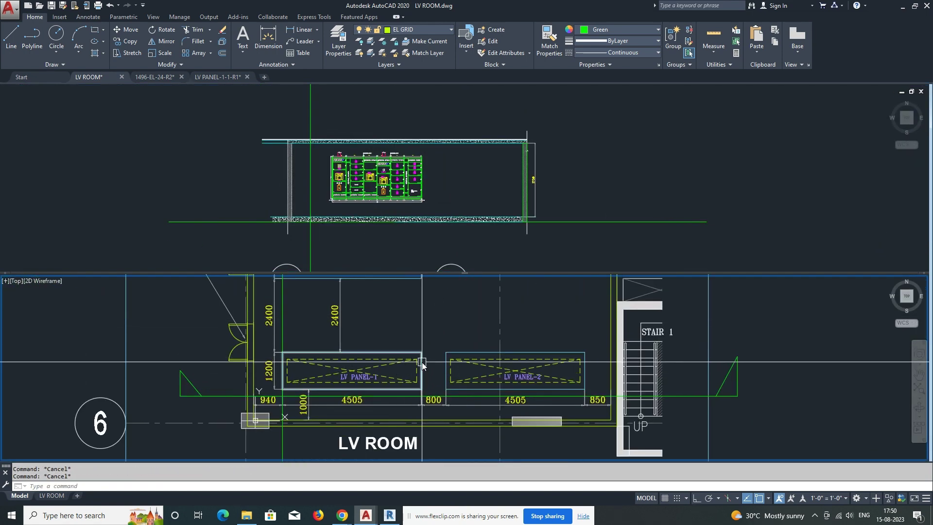
type("xl")
key("Return")
left_click(424, 353)
key("F8")
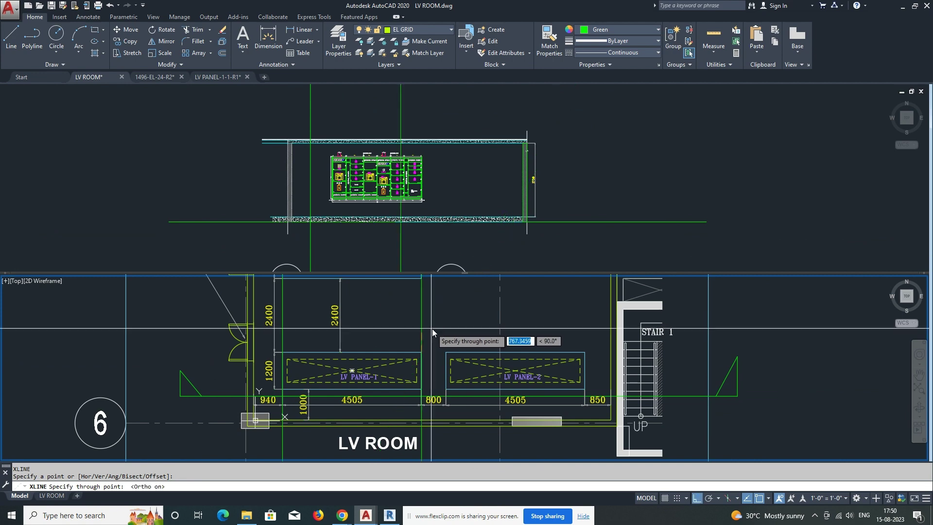
key("Escape")
Select the LV panel elevation in the upper viewport and pick its move base point.
left_click(361, 209)
scroll(361, 209, "up", 3)
type("m")
key("Return")
left_click_drag(354, 202, 313, 187)
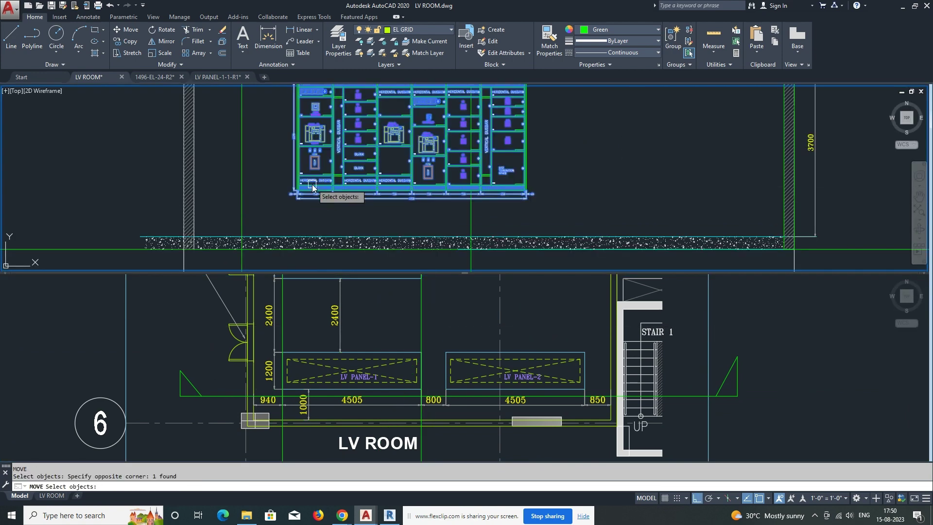
key("Return")
scroll(312, 188, "up", 2)
scroll(297, 192, "up", 2)
left_click(290, 185)
Place the panel elevation inside the room's elevation outline.
scroll(329, 179, "down", 2)
middle_click_drag(329, 179, 357, 157)
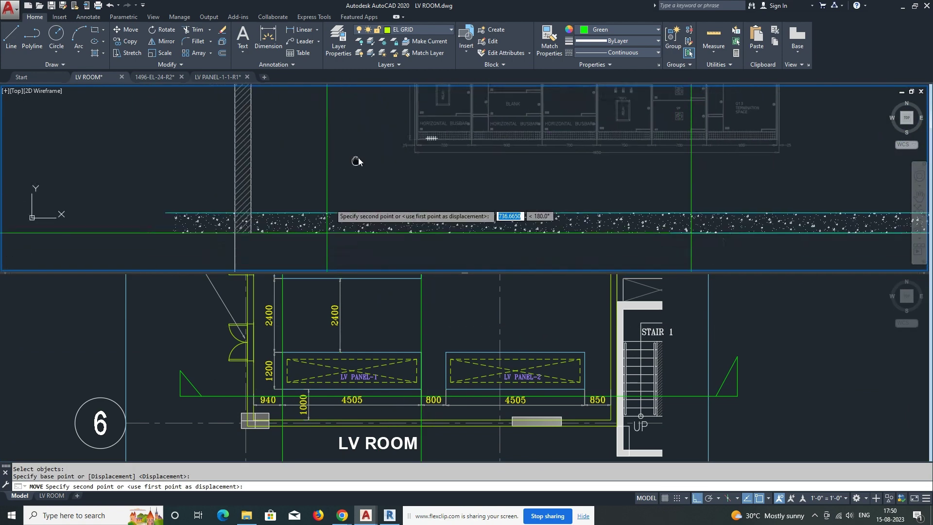
scroll(357, 157, "down", 2)
scroll(357, 157, "up", 2)
scroll(357, 158, "down", 3)
left_click(313, 229)
scroll(419, 207, "up", 1)
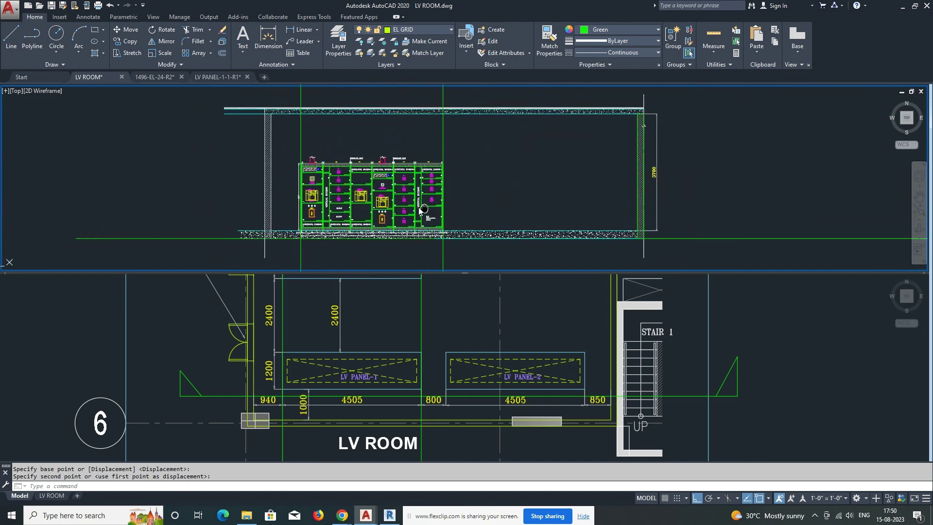
scroll(418, 208, "up", 2)
middle_click_drag(324, 209, 365, 212)
key("Escape")
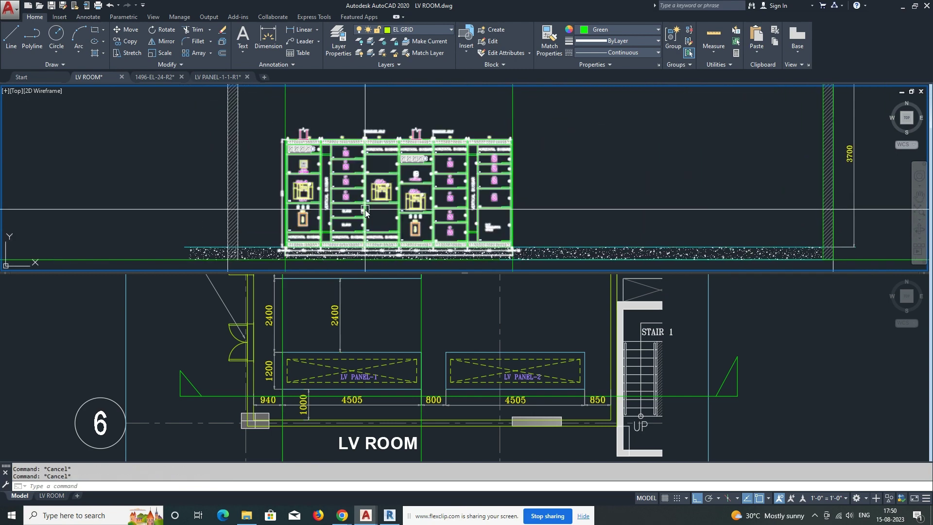
type("VIEWPORT")
Return the drawing area to a single viewport layout.
key("Return")
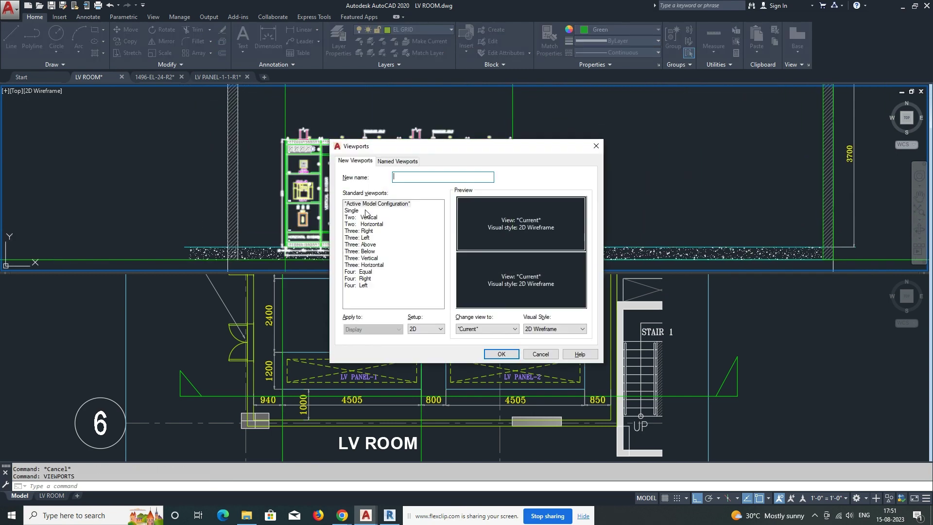
left_click(353, 212)
left_click(501, 354)
Bring the LV room plan into view and start a construction line, then cancel it.
scroll(418, 248, "down", 1)
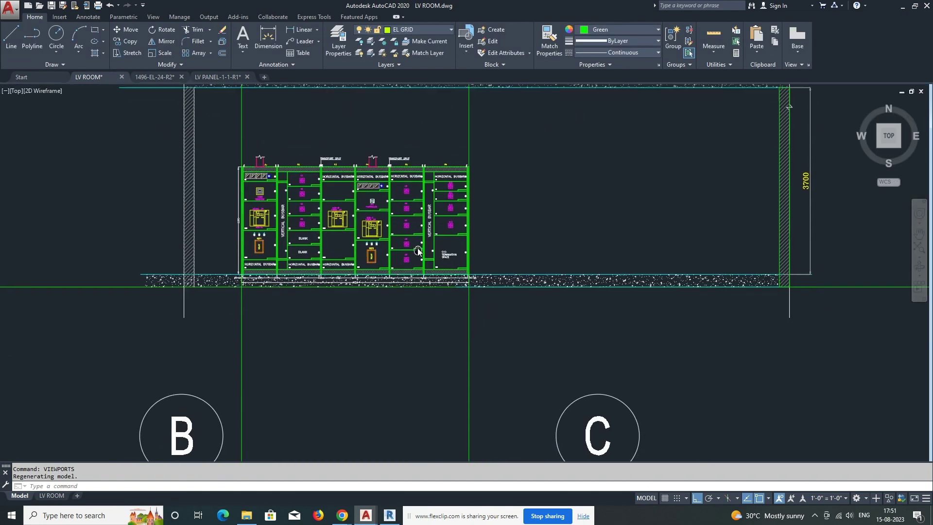
scroll(438, 325, "down", 2)
middle_click_drag(437, 325, 432, 248)
type("xl")
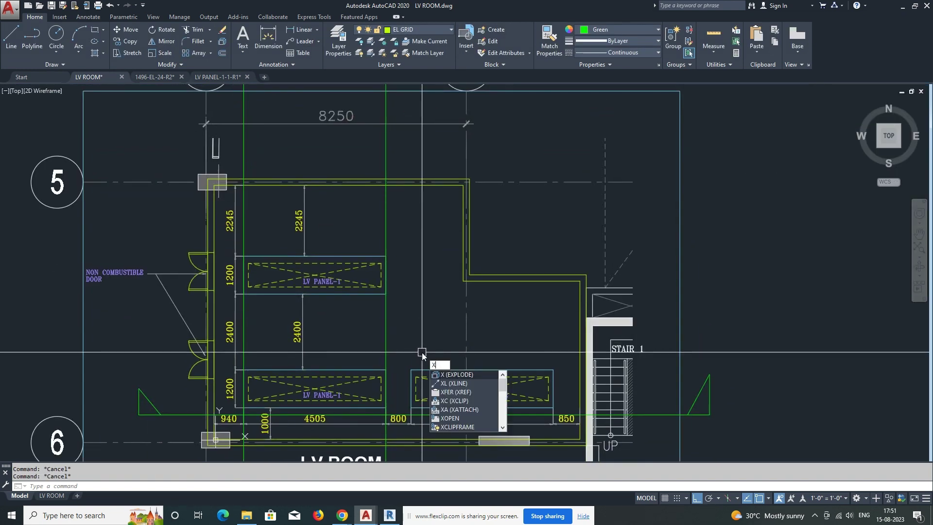
key("Return")
left_click(413, 370)
key("Escape")
Copy the LV panel elevation to gridline C beside the original.
scroll(507, 339, "down", 2)
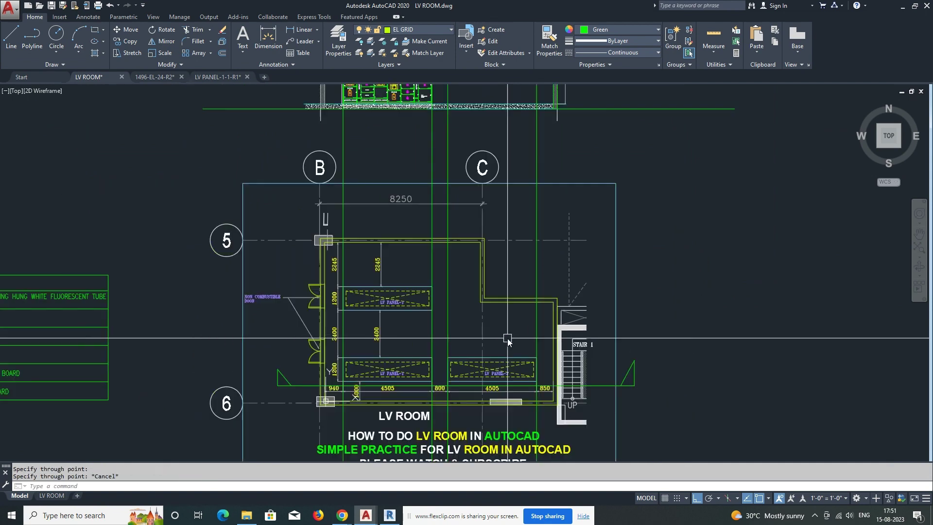
scroll(475, 295, "down", 2)
scroll(441, 209, "up", 4)
scroll(402, 224, "up", 2)
middle_click_drag(368, 272, 368, 210)
key("Escape")
key("Escape")
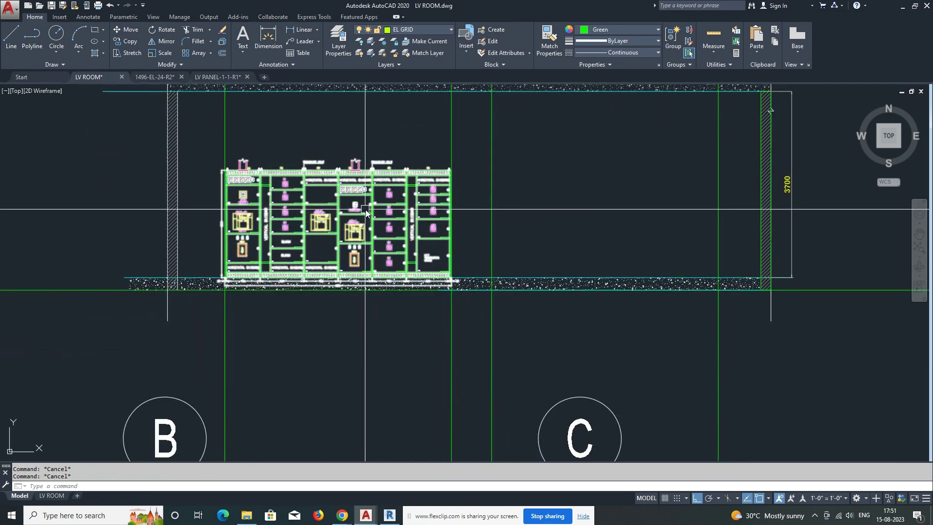
type("co")
key("Return")
left_click(229, 171)
key("Return")
left_click(225, 145)
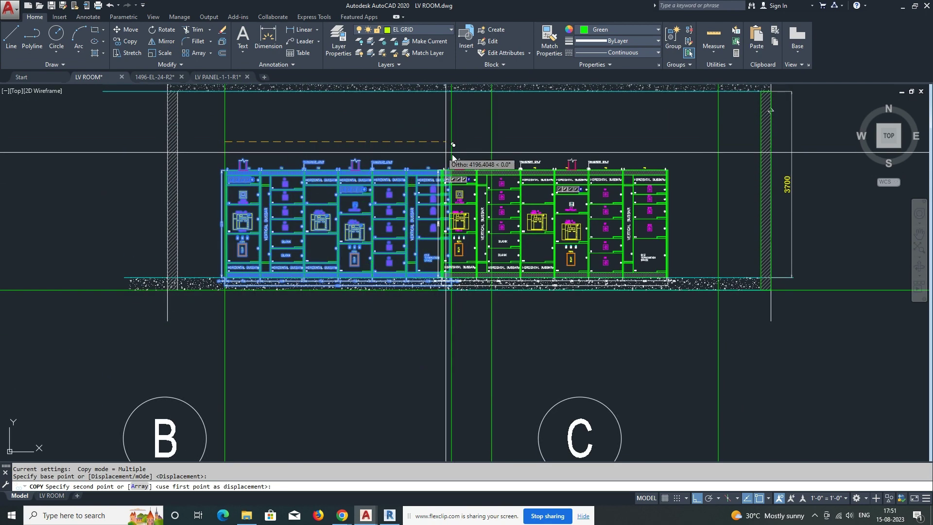
left_click(492, 142)
key("Escape")
Pan across both elevations to the LV ROOM title and select it for copying.
middle_click_drag(296, 317, 344, 296)
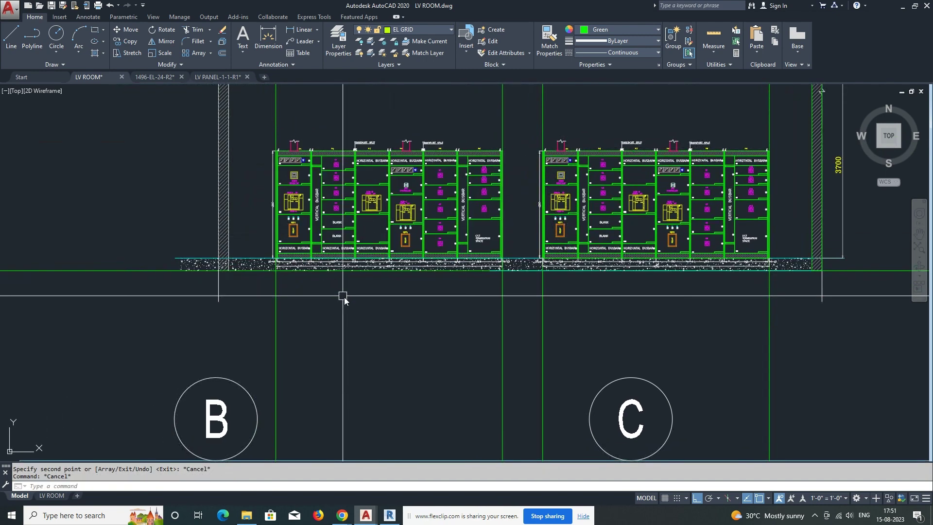
middle_click_drag(409, 302, 381, 307)
scroll(383, 299, "down", 4)
scroll(381, 244, "up", 2)
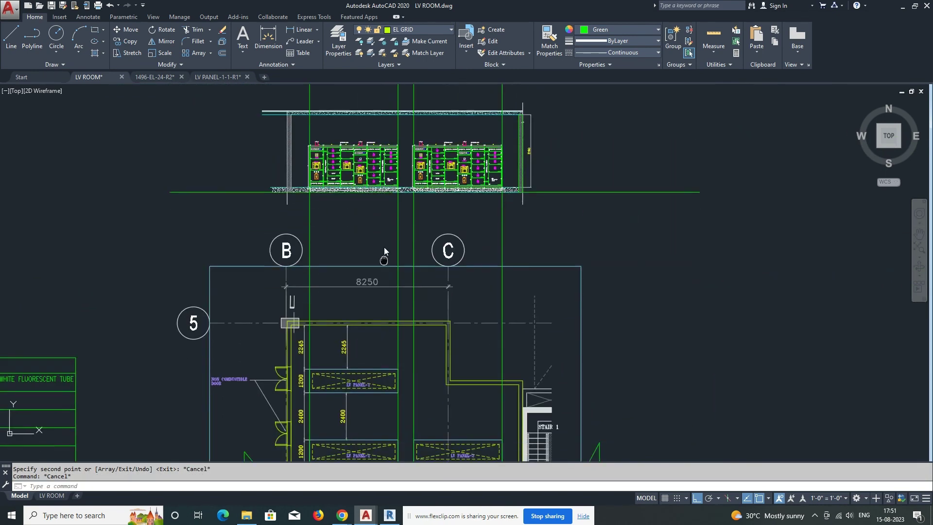
middle_click_drag(384, 247, 384, 88)
key("Return")
left_click(366, 338)
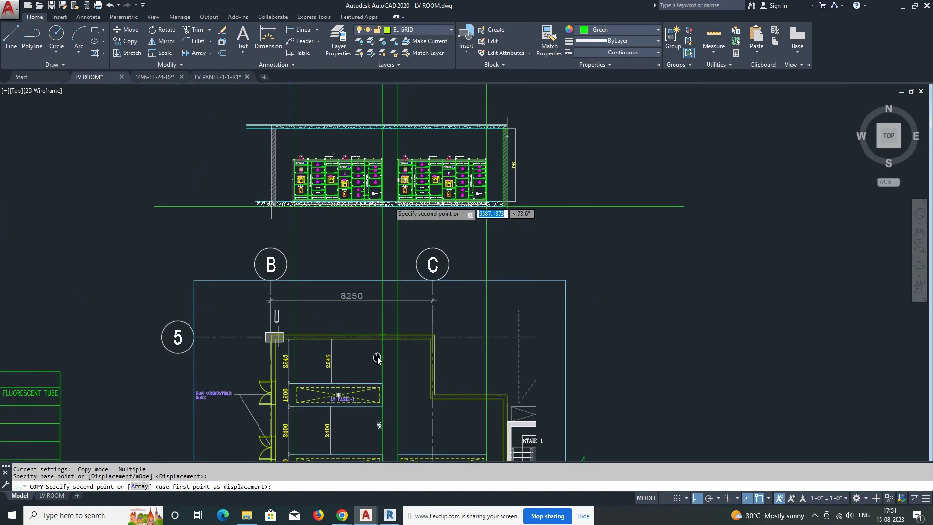
scroll(362, 223, "up", 3)
Place the copied title below the elevations and retype it as SECTION.
left_click(362, 224)
key("Escape")
double_click(367, 238)
type("SE")
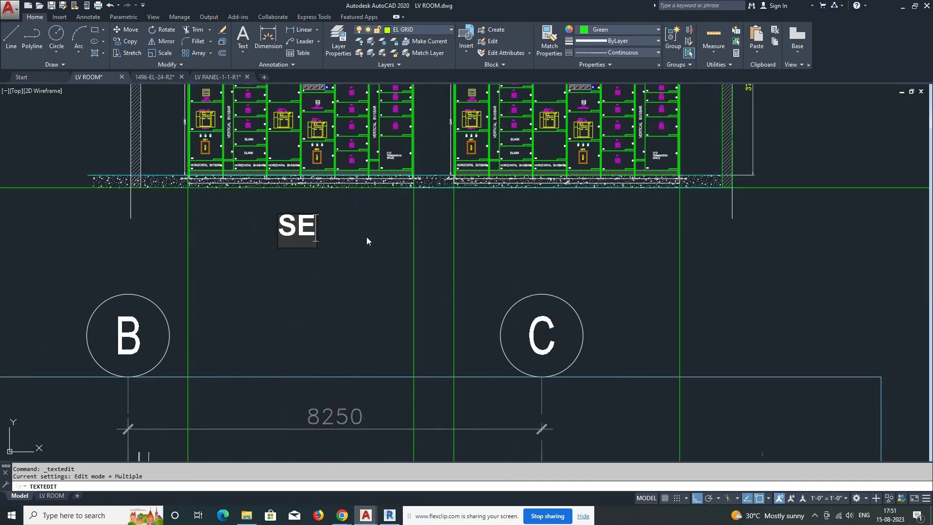
type("CTION")
left_click(386, 292)
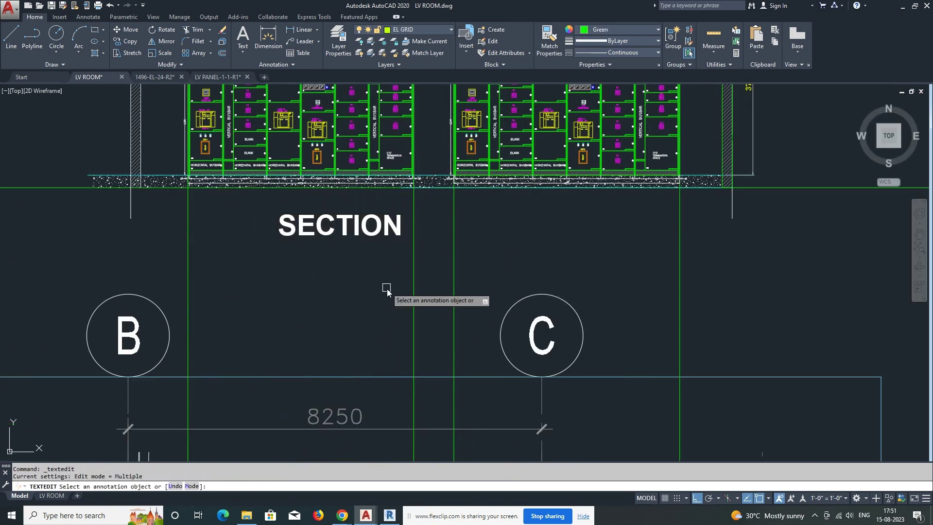
key("Escape")
Pan and zoom around the panel elevations to bring the left LV panel into view.
scroll(384, 263, "down", 4)
scroll(381, 209, "up", 2)
scroll(381, 206, "up", 2)
middle_click_drag(381, 206, 397, 276)
scroll(396, 276, "down", 1)
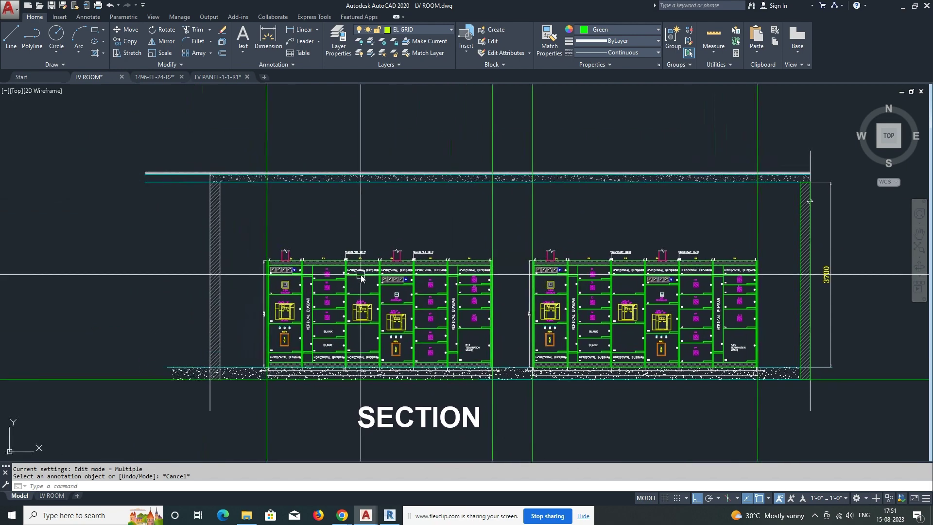
scroll(319, 260, "up", 3)
key("Escape")
key("Escape")
middle_click_drag(324, 270, 377, 258)
scroll(377, 258, "down", 1)
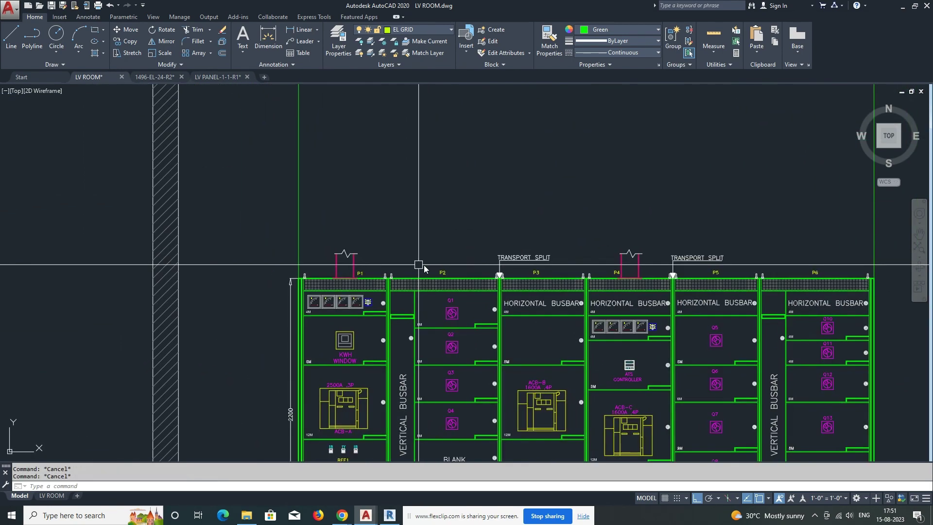
scroll(401, 270, "down", 3)
scroll(361, 305, "down", 1)
scroll(354, 319, "up", 4)
scroll(359, 316, "up", 2)
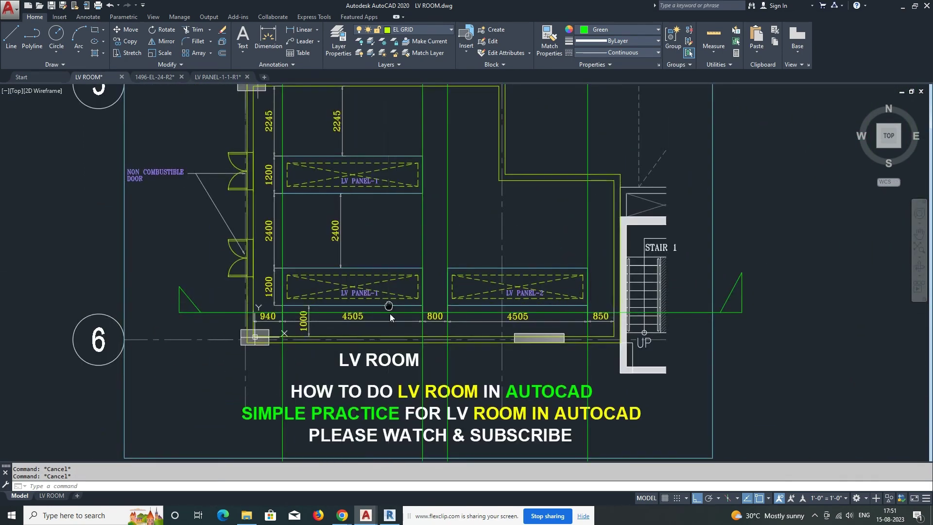
scroll(390, 313, "down", 7)
Start copying the fluorescent fixture symbol from the legend, setting its base point.
scroll(302, 288, "up", 3)
scroll(278, 281, "up", 4)
type("co")
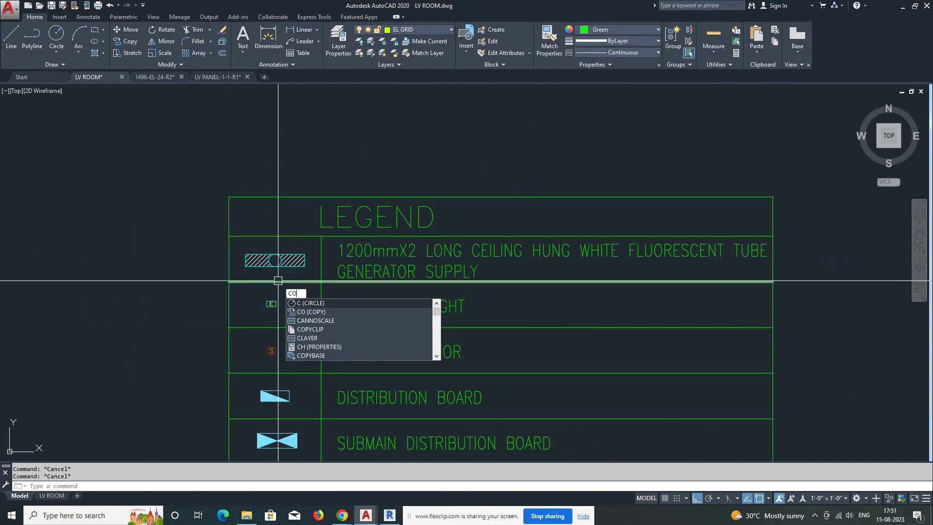
key("Return")
left_click(278, 281)
left_click(272, 255)
left_click(263, 269)
key("Return")
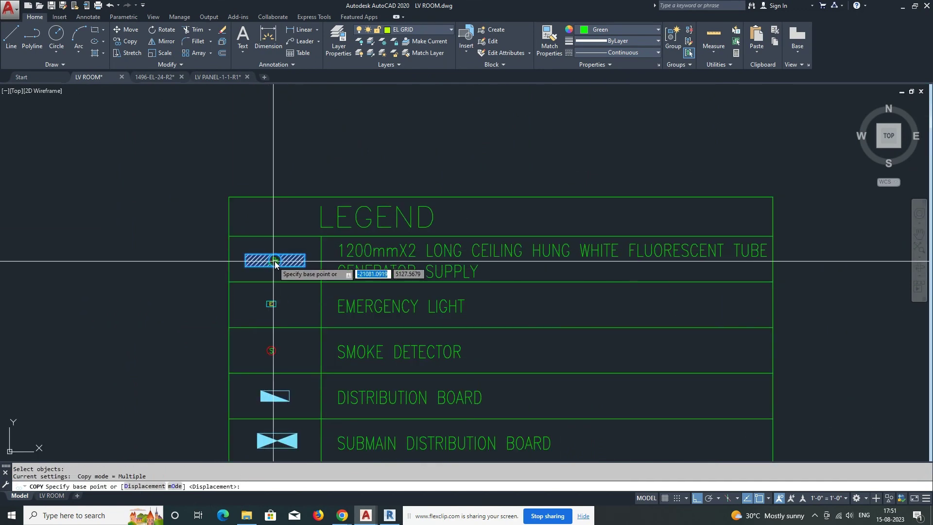
Place the fluorescent fixture copy in the LV room above LV PANEL-1.
scroll(291, 277, "down", 7)
scroll(431, 266, "up", 2)
scroll(309, 263, "up", 2)
scroll(292, 270, "up", 6)
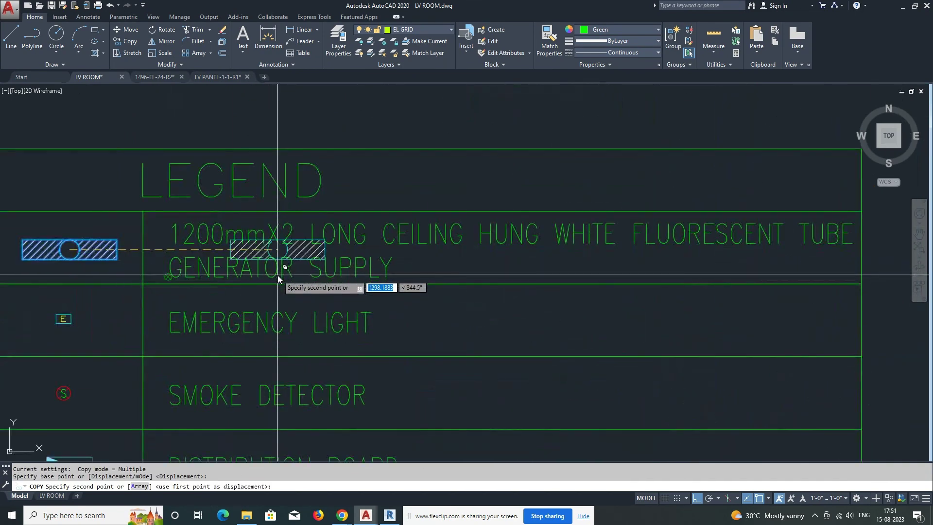
scroll(265, 278, "down", 10)
scroll(437, 271, "up", 5)
middle_click_drag(437, 271, 453, 266)
scroll(453, 266, "up", 2)
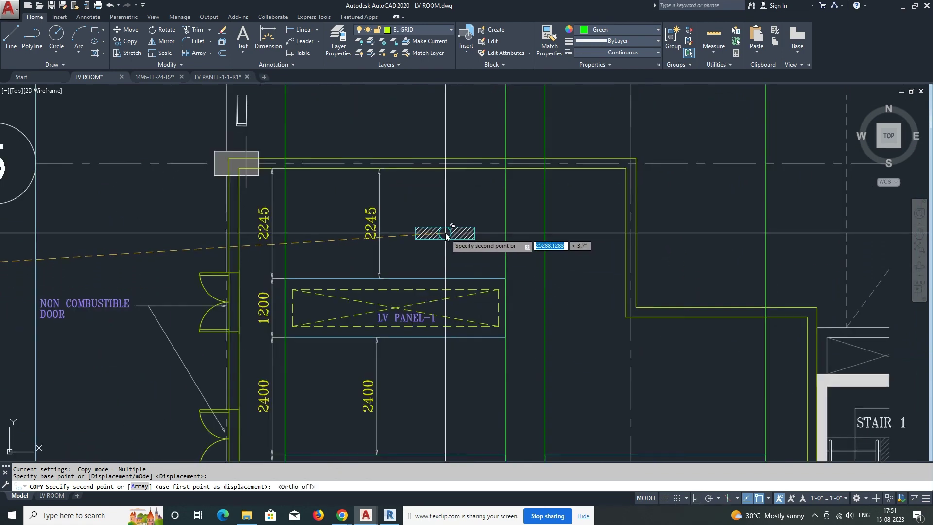
key("Escape")
Select the stray vertical lines, then clear the selection and pick the fixture.
scroll(480, 228, "down", 6)
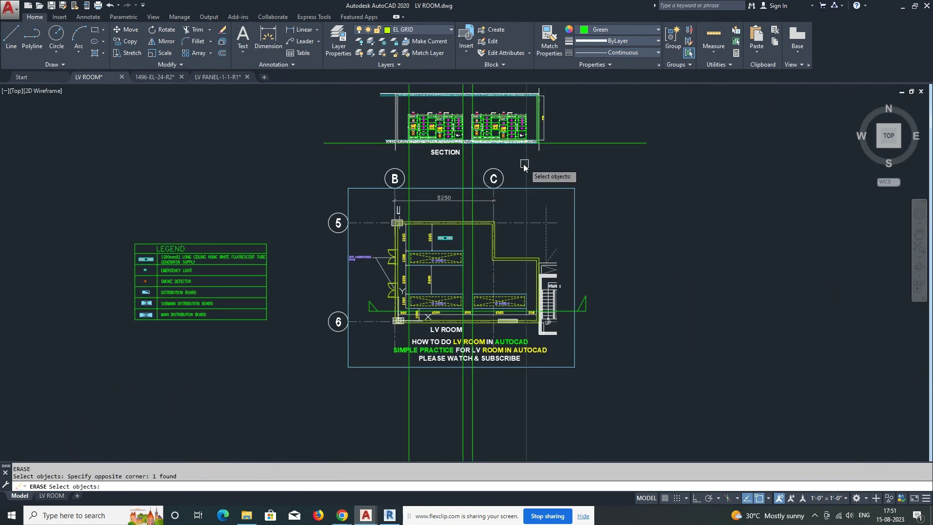
left_click(465, 165)
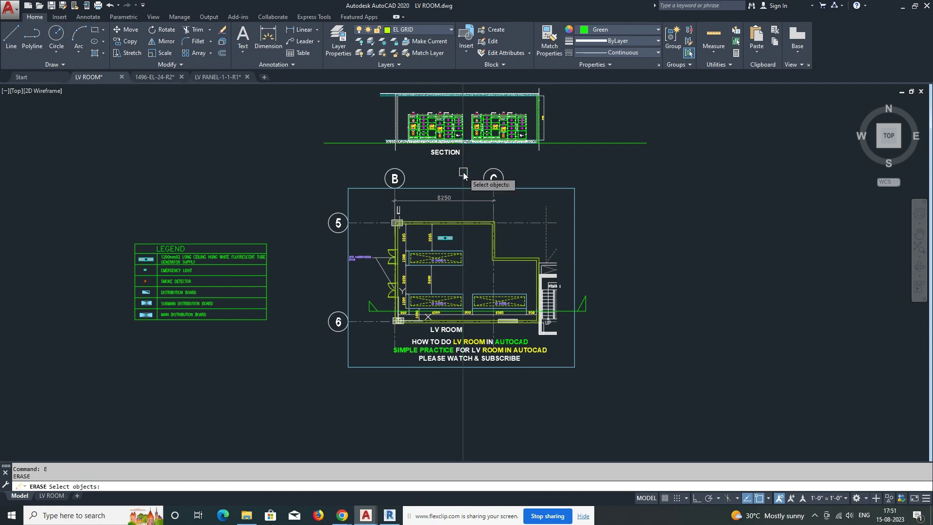
scroll(464, 175, "up", 3)
scroll(438, 204, "up", 3)
scroll(364, 255, "up", 3)
scroll(363, 255, "down", 2)
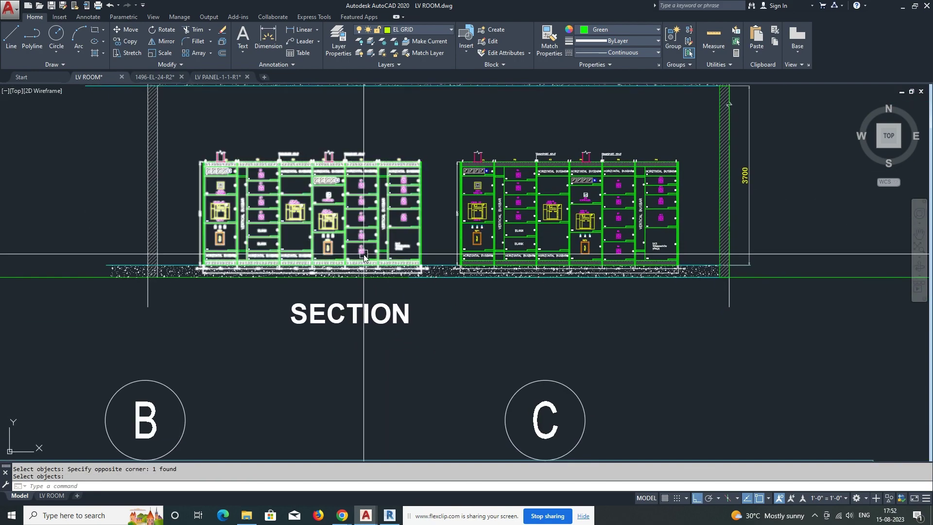
scroll(364, 256, "down", 1)
scroll(448, 209, "down", 3)
scroll(408, 326, "up", 2)
scroll(411, 255, "up", 2)
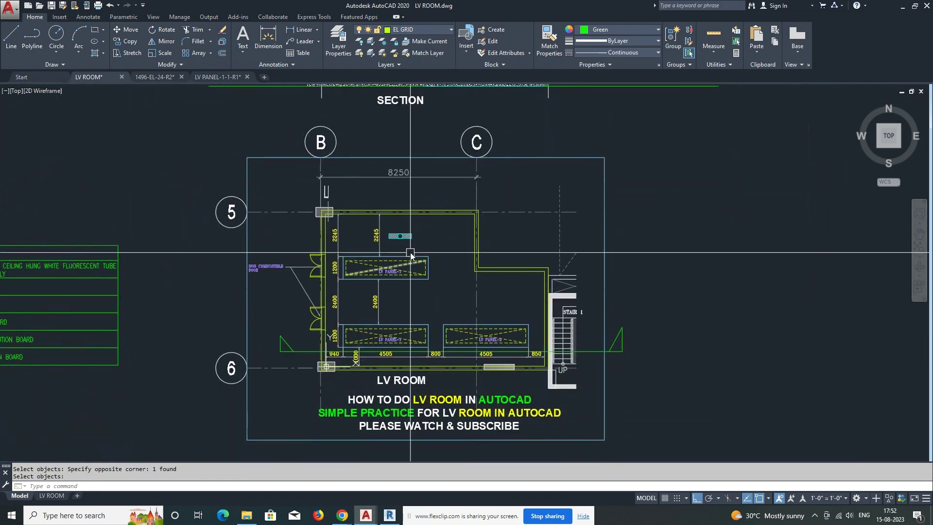
scroll(411, 252, "up", 2)
key("Escape")
key("Escape")
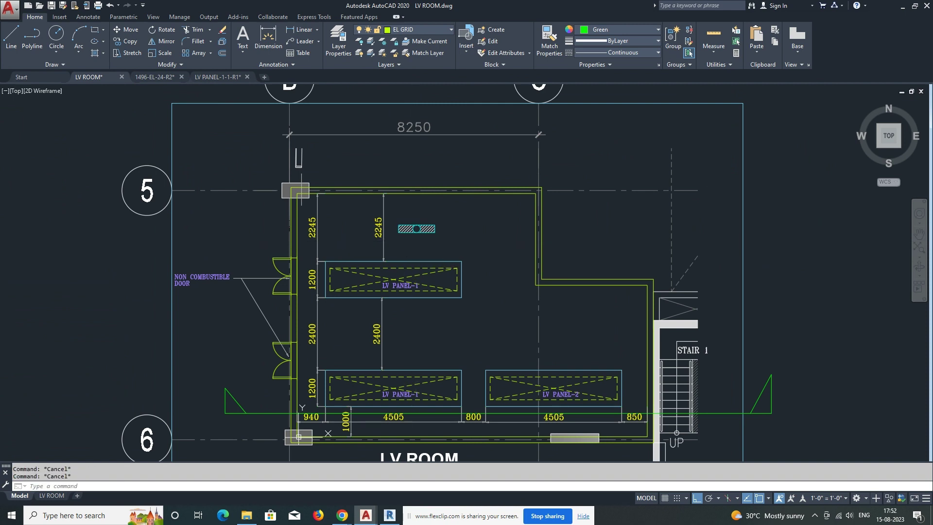
left_click(422, 230)
Rotate the fluorescent fixture 90° so it stands upright.
type("ro")
scroll(422, 230, "up", 3)
left_click(404, 227)
left_click(410, 279)
Move the upright fixture against the left wall, then 1500 to the right.
type("m")
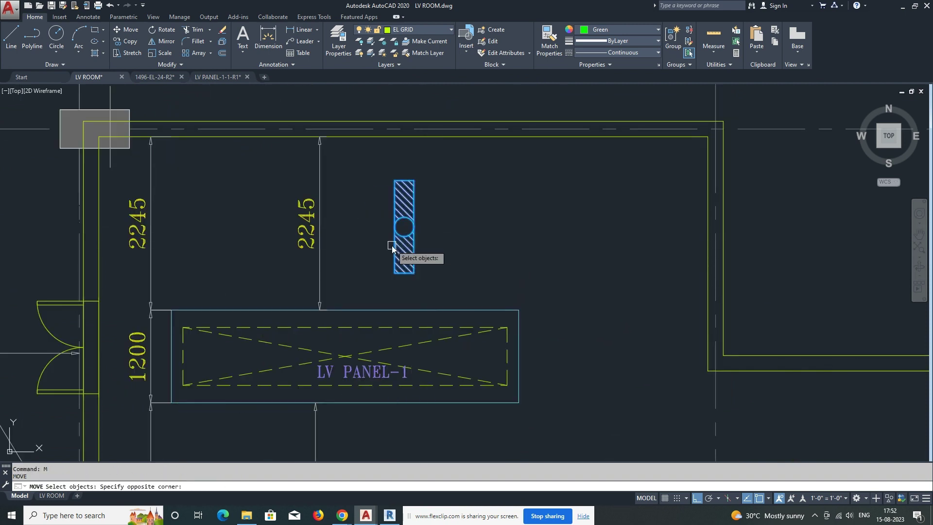
left_click(392, 248)
key("Return")
left_click(404, 227)
left_click(99, 227)
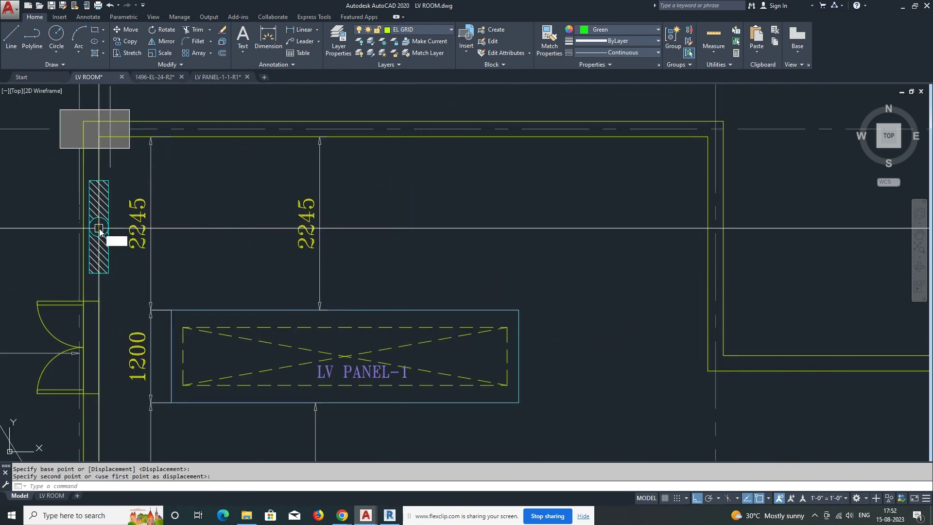
left_click(183, 256)
type("1500")
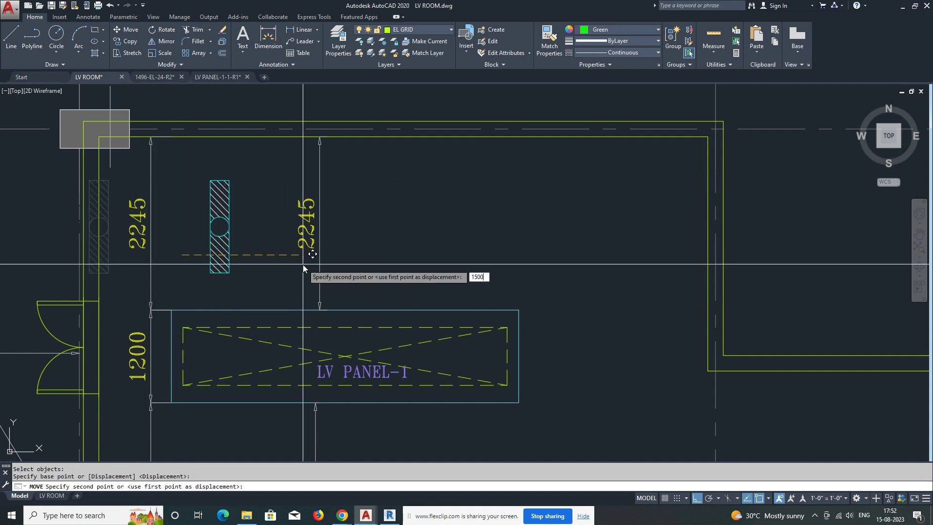
key("Return")
key("Escape")
Copy the fixture 2000 to the right.
scroll(357, 261, "down", 4)
key("Return")
scroll(316, 222, "up", 2)
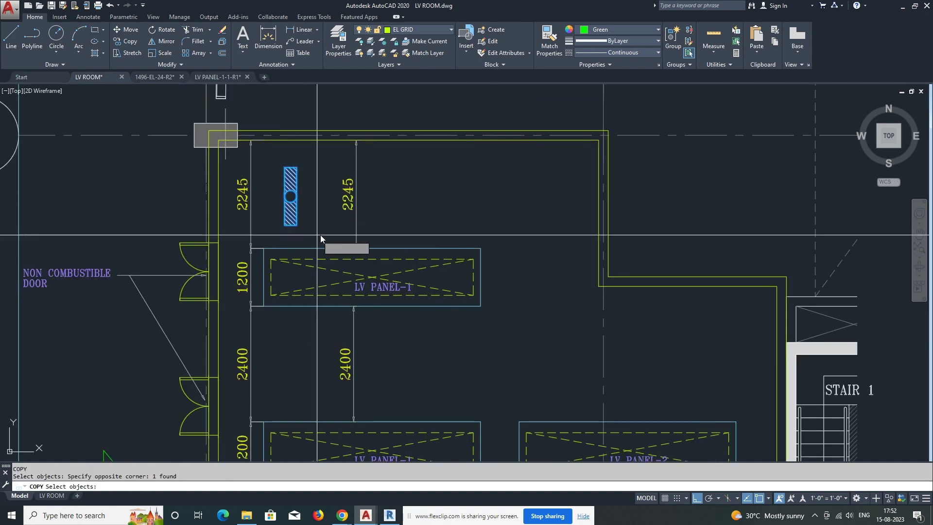
left_click(320, 234)
type("2000")
key("Return")
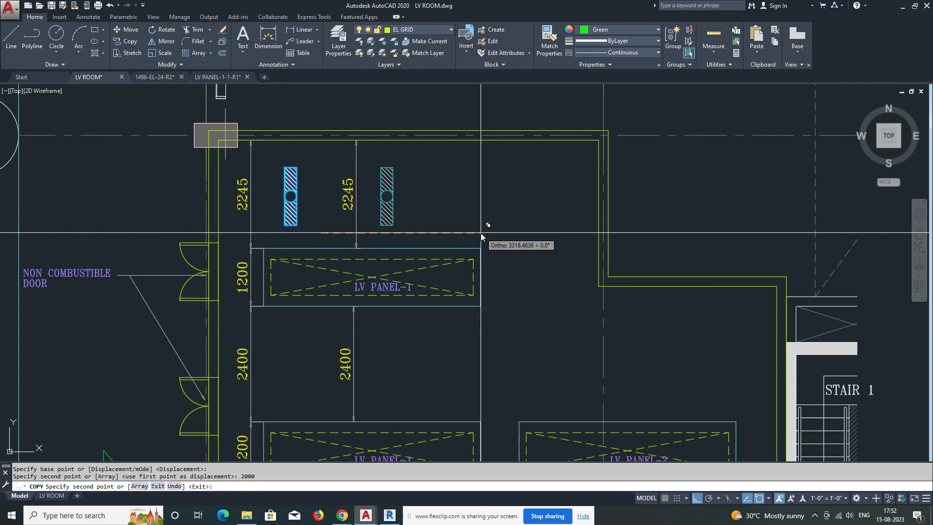
key("Escape")
Shift the copied fixture 500 right and add a third fixture at equal spacing.
left_click_drag(413, 214, 374, 228)
type("m")
key("Return")
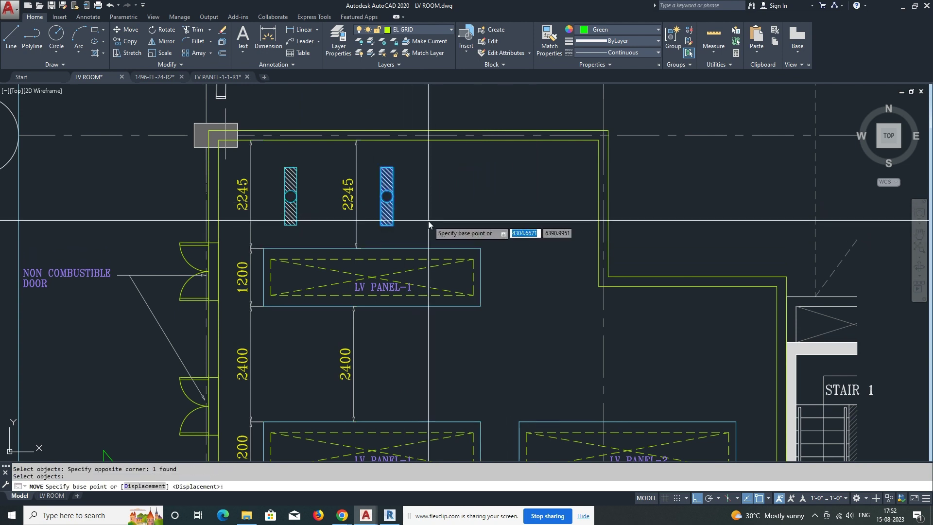
left_click(450, 223)
type("500")
key("Return")
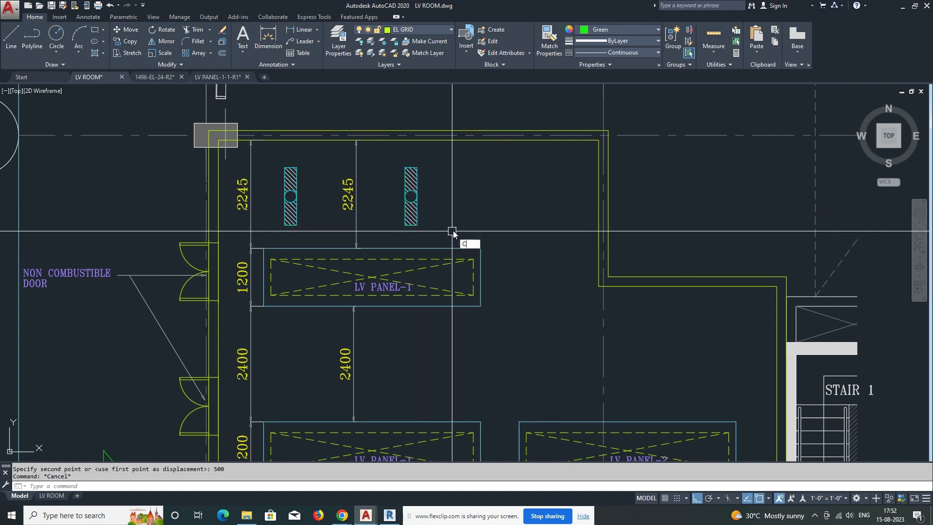
left_click(292, 197)
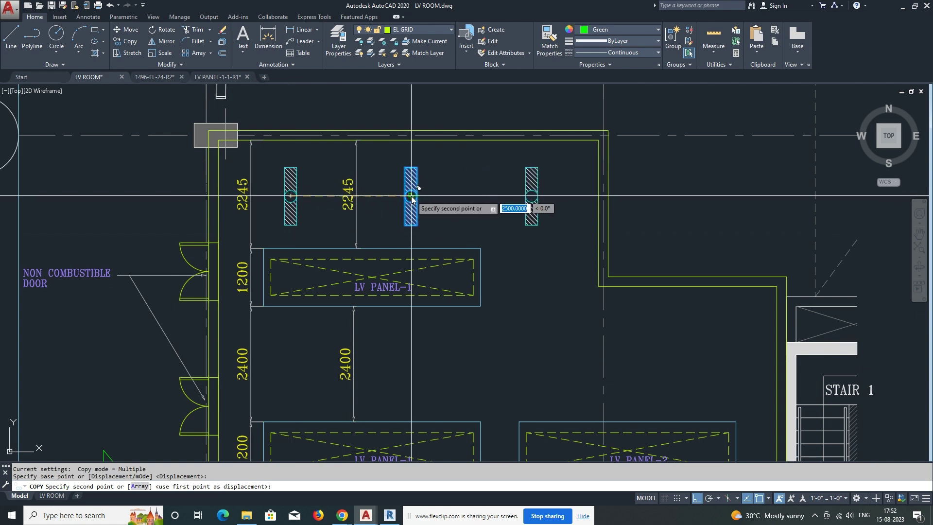
left_click(412, 197)
key("Escape")
Select the three fixtures for copying and set the right fixture's centre as base point.
key("Return")
left_click(531, 197)
left_click(500, 198)
left_click(360, 205)
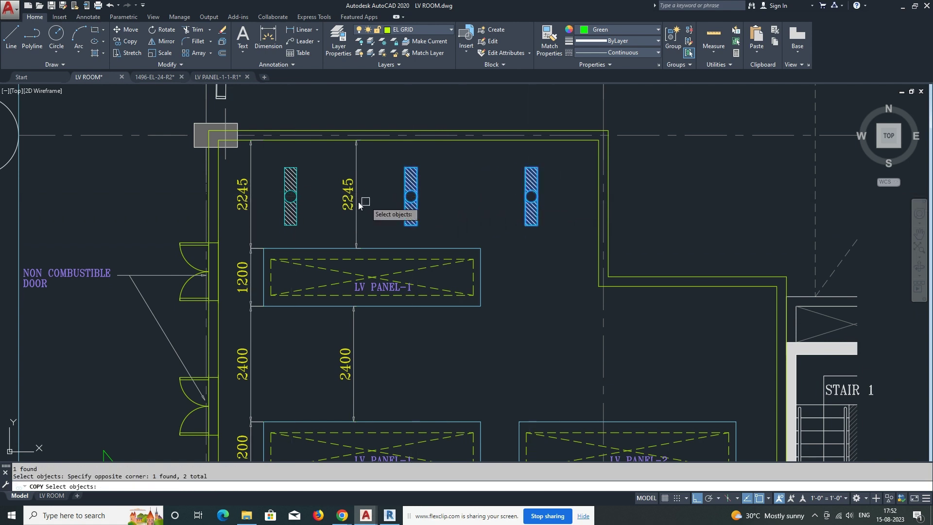
key("Return")
left_click(531, 197)
Copy the fixture row 2500 lower, then undo the misplaced copies.
middle_click_drag(529, 350, 531, 273)
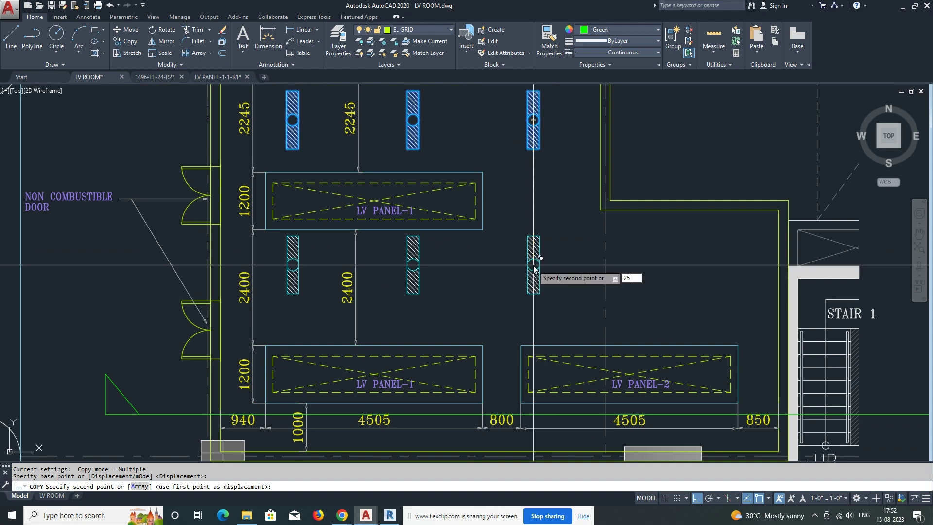
type("00")
key("Return")
middle_click_drag(567, 286, 568, 247)
scroll(561, 275, "up", 2)
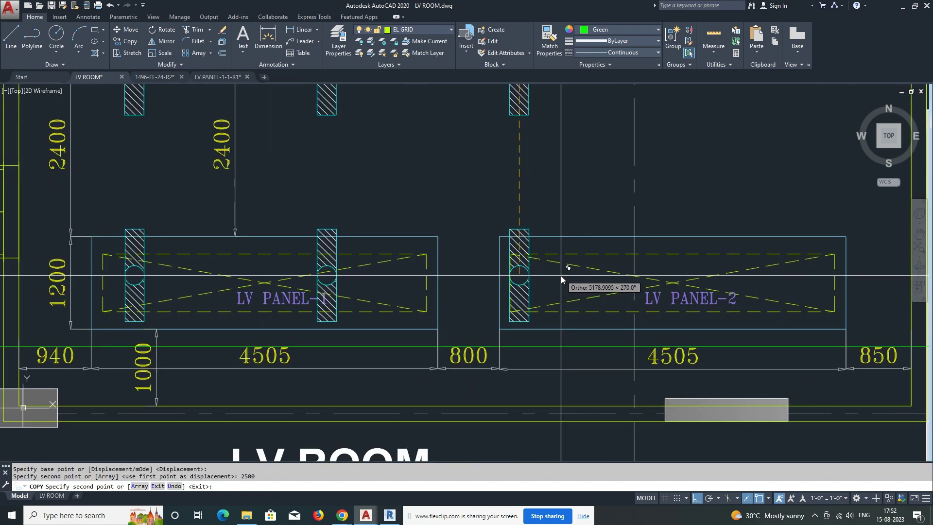
key("ctrl+z")
scroll(562, 271, "down", 2)
Copy the row of three fixtures 2500 down to form another row.
key("Return")
left_click_drag(505, 165, 563, 235)
left_click(435, 242)
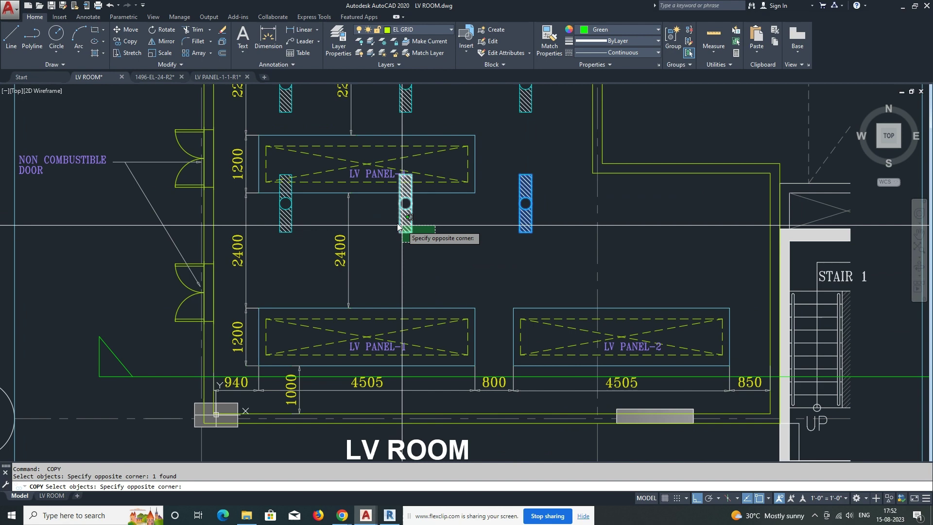
left_click(265, 243)
key("Return")
left_click(448, 274)
type("2500")
key("Return")
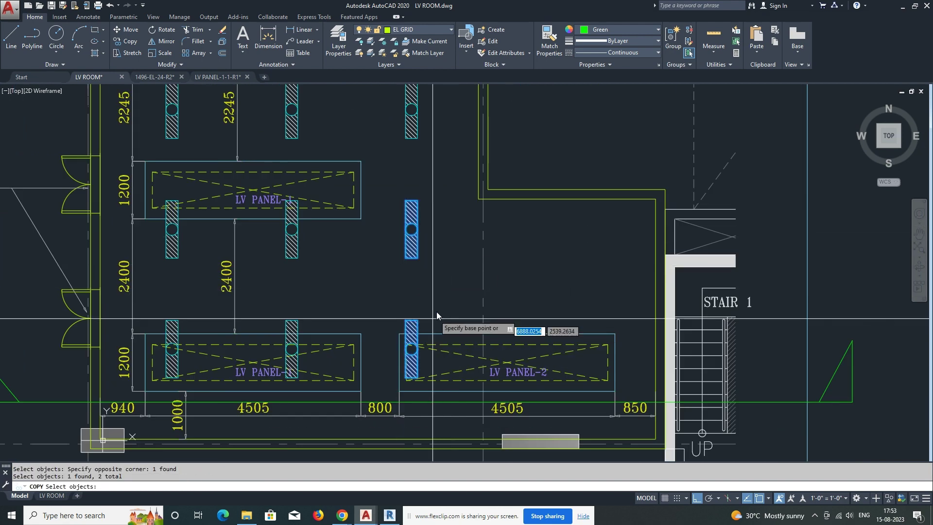
left_click(440, 303)
key("Escape")
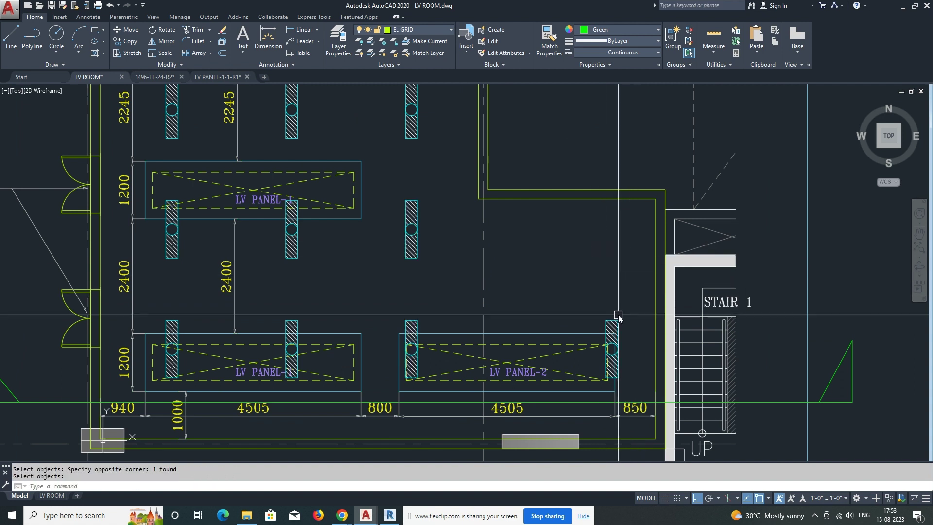
Move the fixture beside LV PANEL-2 up into the right bay.
key("Return")
left_click(579, 298)
left_click(581, 231)
key("Escape")
middle_click_drag(521, 303, 532, 322)
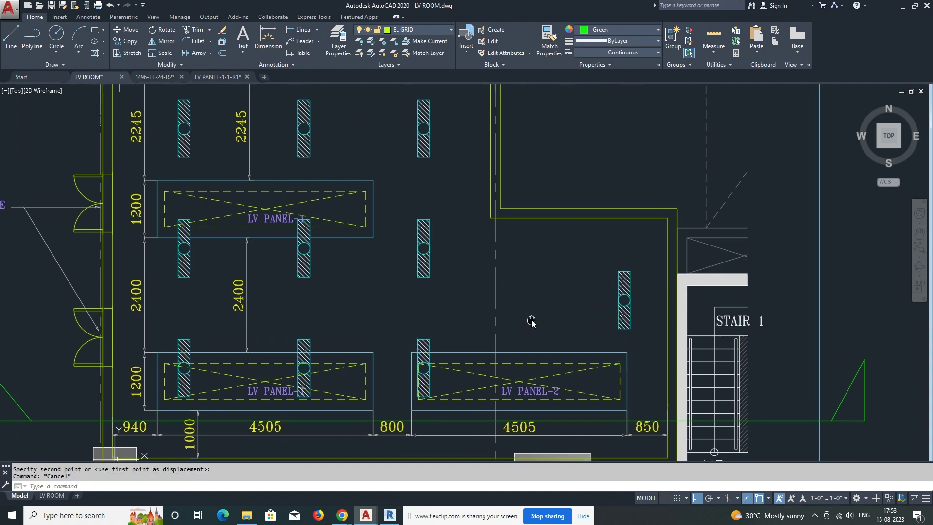
Copy the right-bay fixture to a spot on its left.
right_click(625, 310)
left_click(646, 323)
left_click_drag(632, 320, 624, 305)
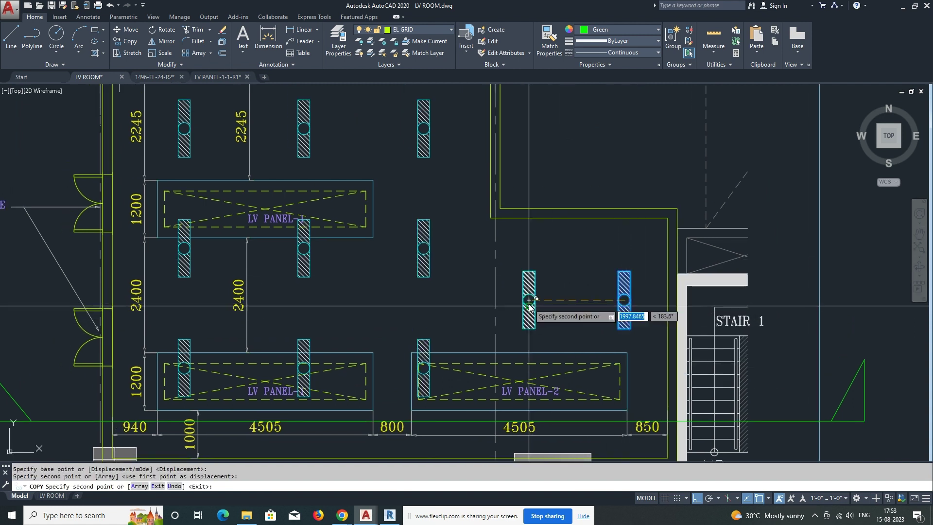
left_click(533, 307)
key("Escape")
scroll(515, 312, "down", 3)
scroll(475, 306, "down", 2)
Copy the legend's smoke detector symbol, using its centre as the base point.
scroll(341, 312, "up", 5)
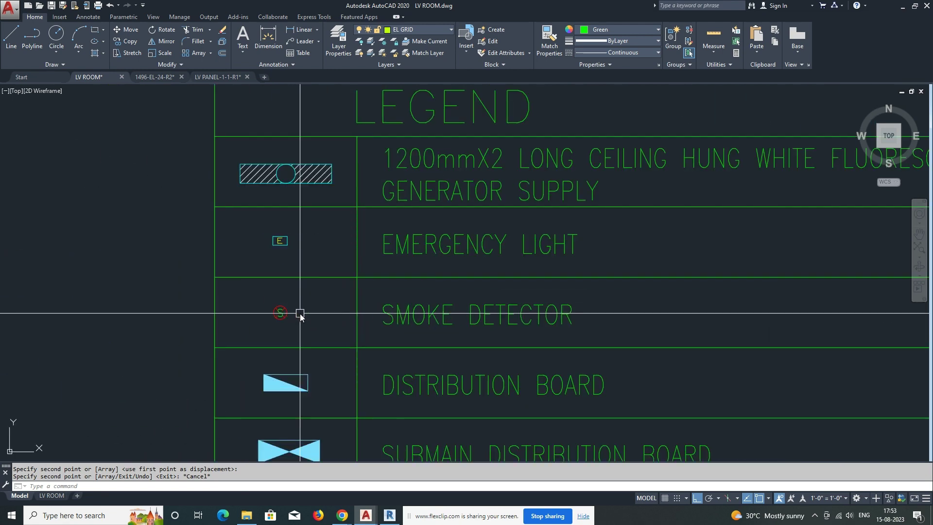
scroll(312, 314, "up", 1)
key("Return")
left_click(289, 306)
key("Return")
left_click(289, 306)
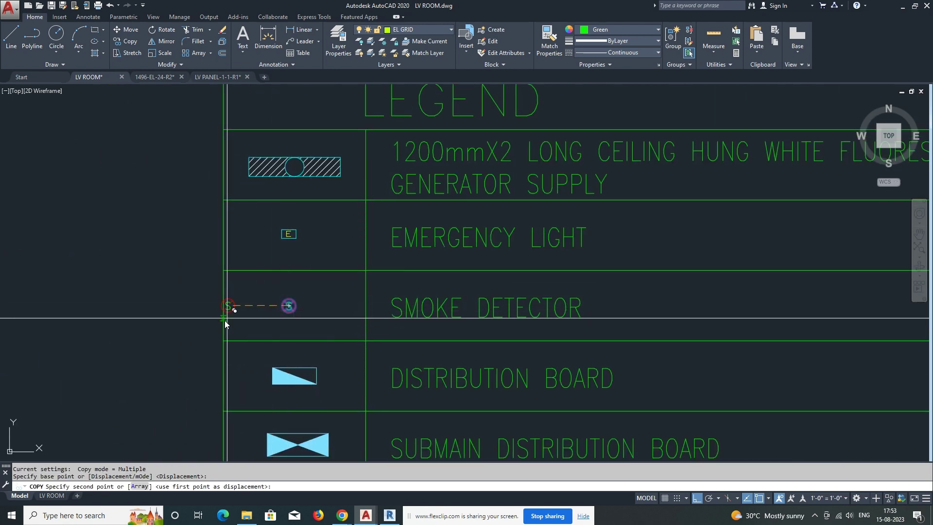
Place smoke detector copies between the fixtures across the LV room.
scroll(225, 312, "down", 4)
scroll(423, 350, "up", 5)
scroll(276, 213, "up", 4)
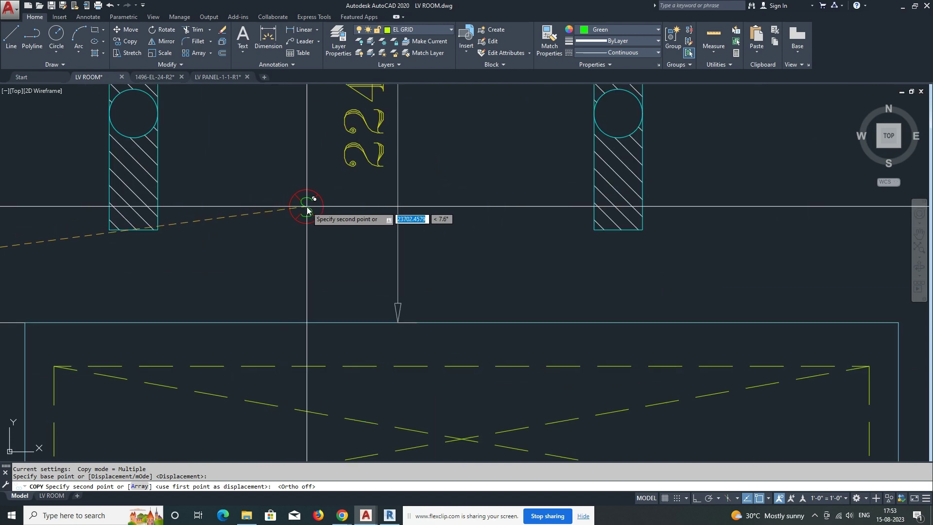
scroll(396, 202, "down", 8)
scroll(287, 270, "up", 2)
scroll(427, 236, "up", 6)
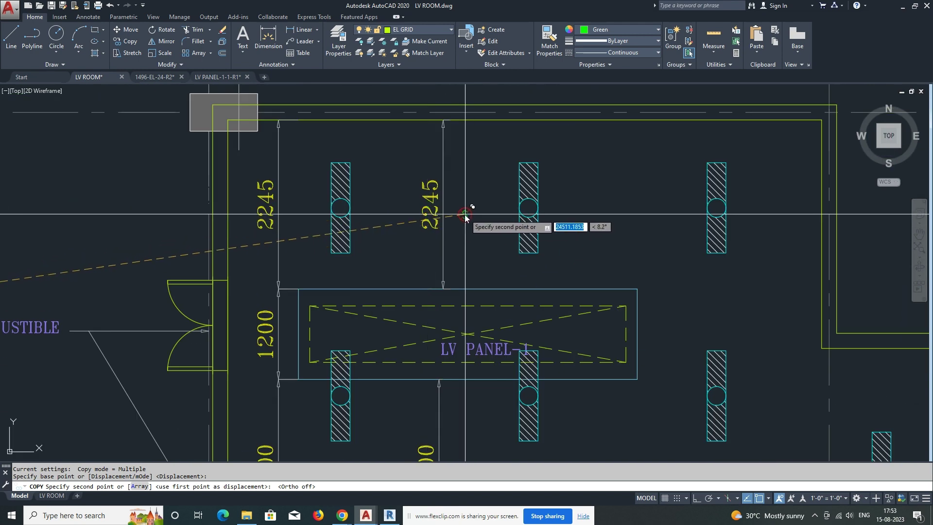
left_click(458, 213)
middle_click_drag(643, 212, 550, 212)
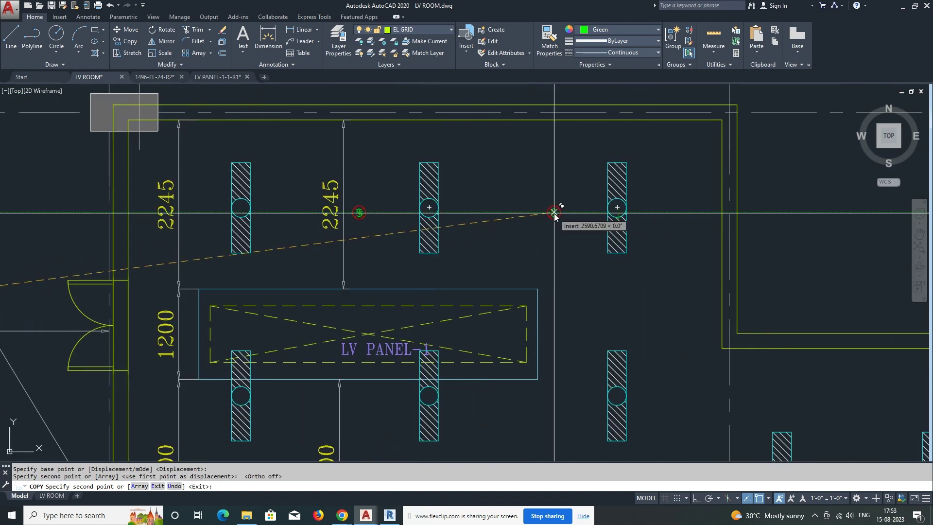
middle_click_drag(549, 379, 541, 246)
left_click(546, 323)
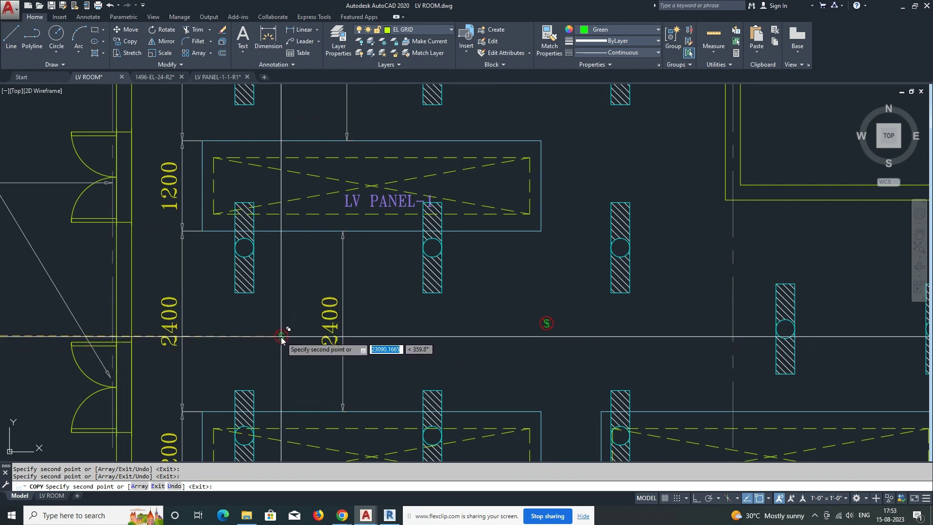
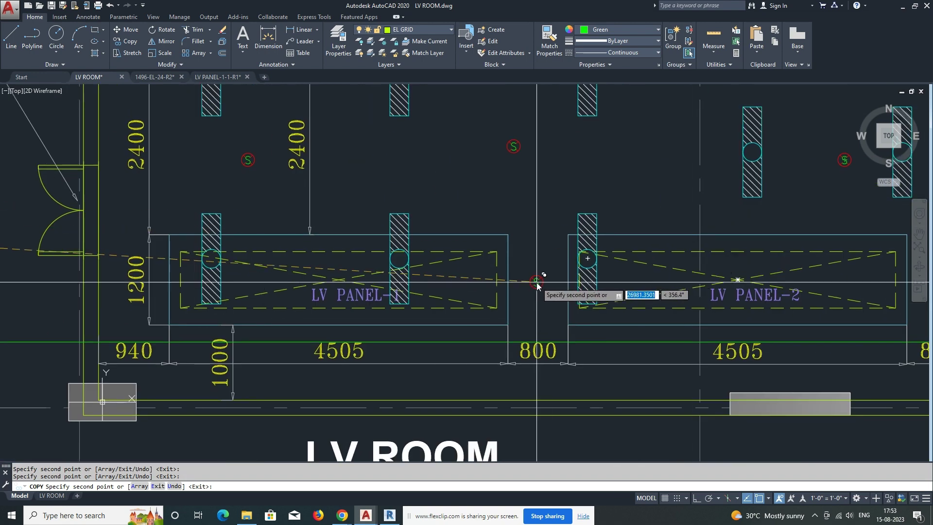
Copy a smoke detector to a new spot on the left side of the LV room.
key("Escape")
key("Escape")
scroll(537, 284, "down", 5)
scroll(481, 243, "up", 1)
scroll(438, 218, "down", 1)
scroll(427, 205, "up", 5)
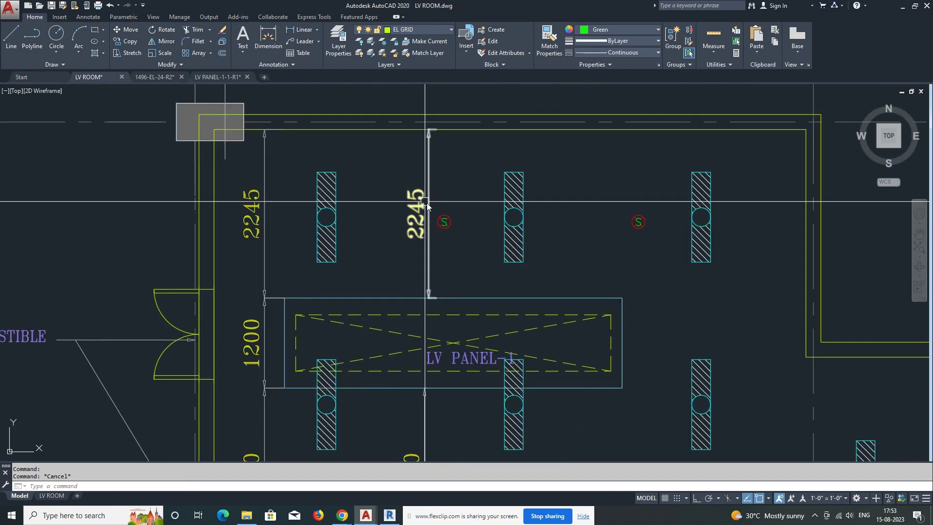
middle_click_drag(427, 205, 463, 215)
type("c")
left_click(481, 232)
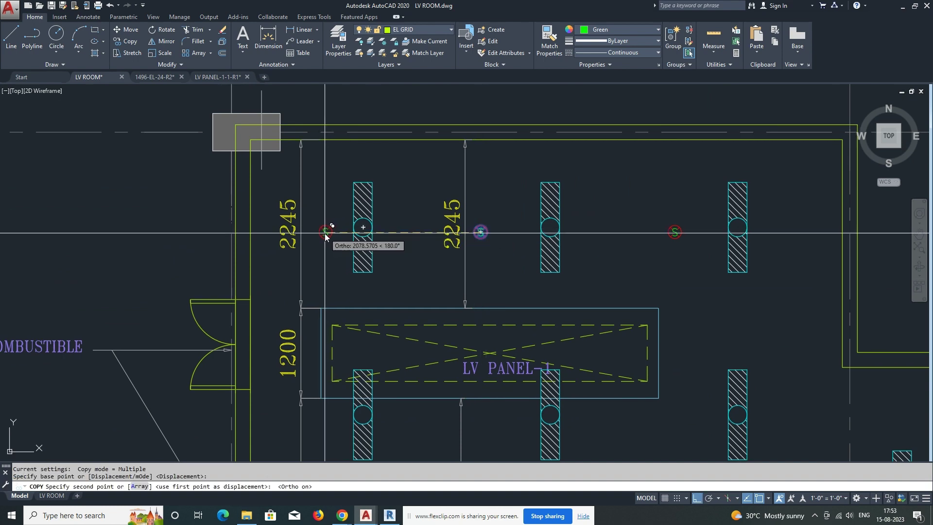
left_click(325, 235)
key("Escape")
scroll(325, 234, "down", 5)
scroll(225, 261, "up", 5)
scroll(243, 228, "up", 3)
With ortho off, copy emergency lights beside a smoke detector and between the panels.
type("c")
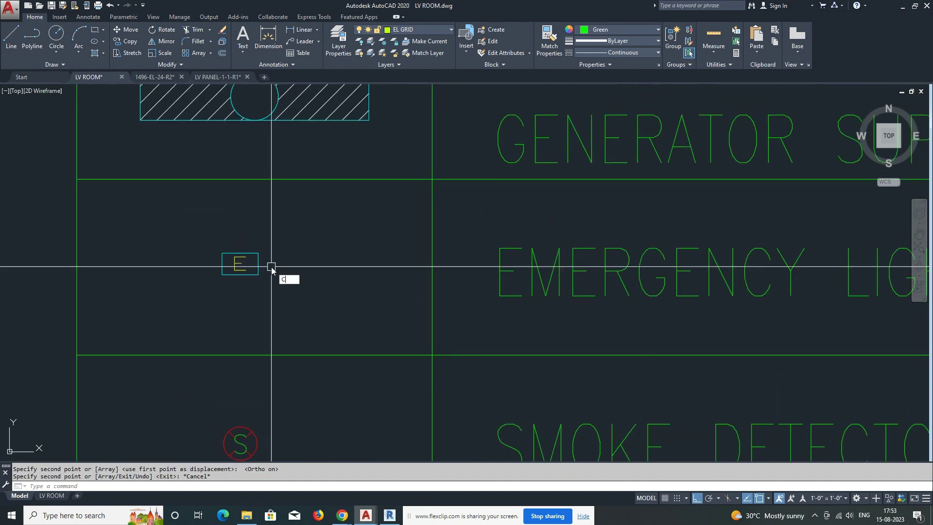
type("o")
key("Return")
scroll(273, 261, "down", 4)
key("F8")
scroll(234, 279, "down", 5)
scroll(664, 279, "up", 6)
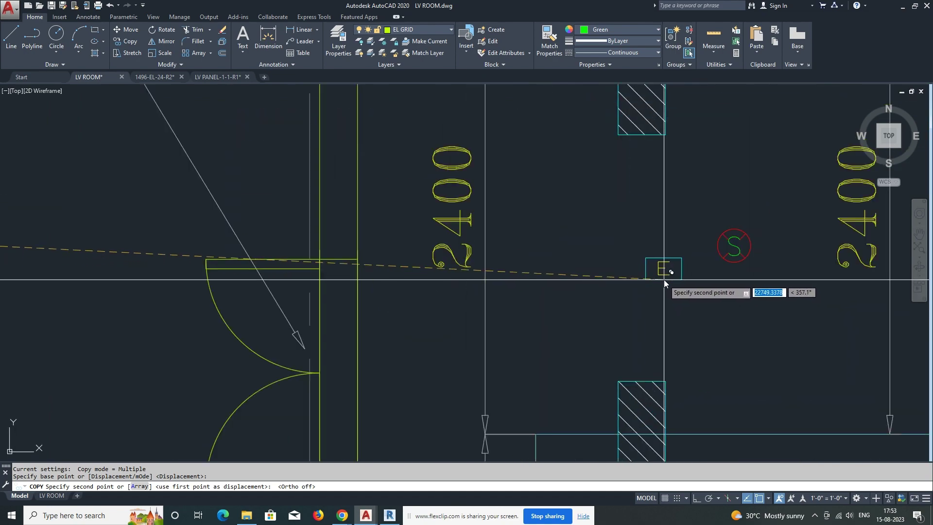
left_click(686, 256)
scroll(686, 255, "down", 2)
scroll(354, 301, "down", 4)
scroll(524, 295, "up", 7)
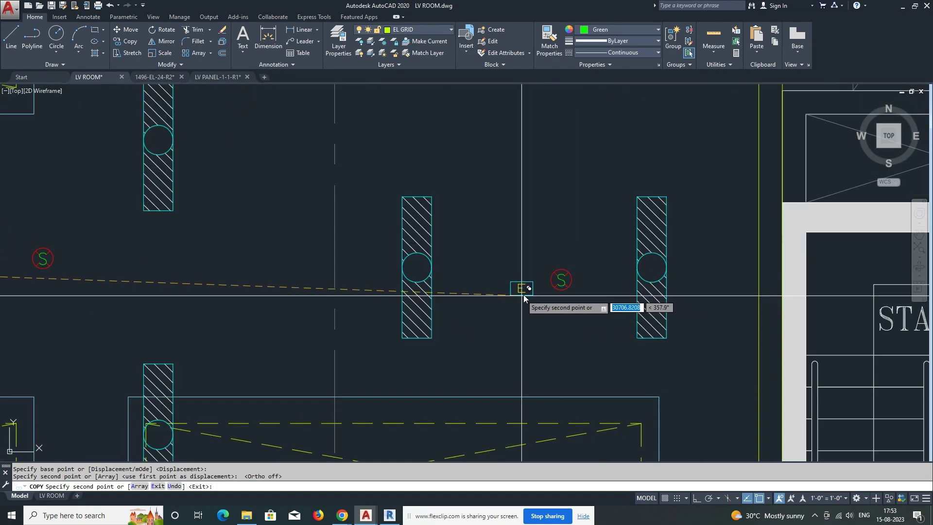
left_click(523, 295)
scroll(523, 295, "down", 6)
scroll(412, 327, "up", 8)
scroll(412, 327, "down", 3)
scroll(350, 280, "down", 5)
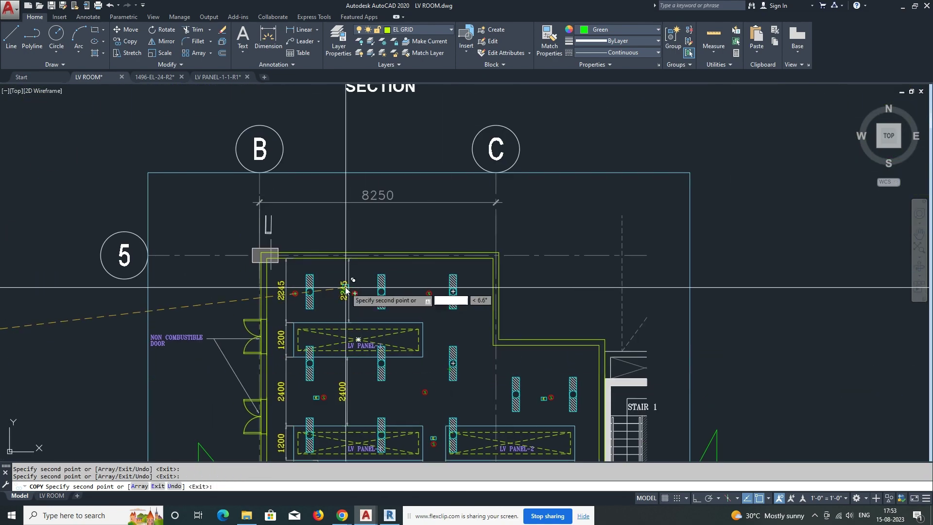
scroll(381, 299, "up", 6)
scroll(431, 320, "down", 6)
key("Escape")
scroll(431, 320, "down", 3)
scroll(415, 329, "up", 5)
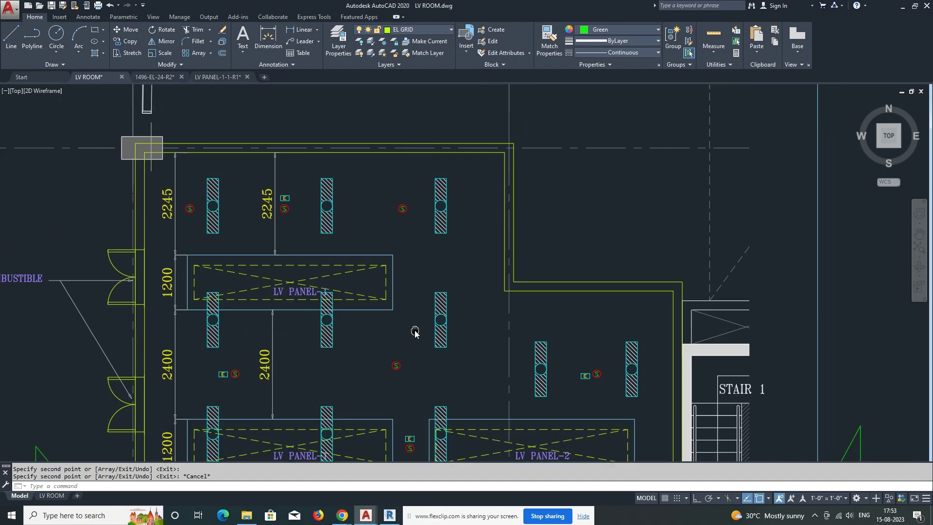
scroll(433, 302, "down", 7)
scroll(372, 249, "up", 6)
scroll(373, 250, "down", 5)
scroll(413, 316, "up", 5)
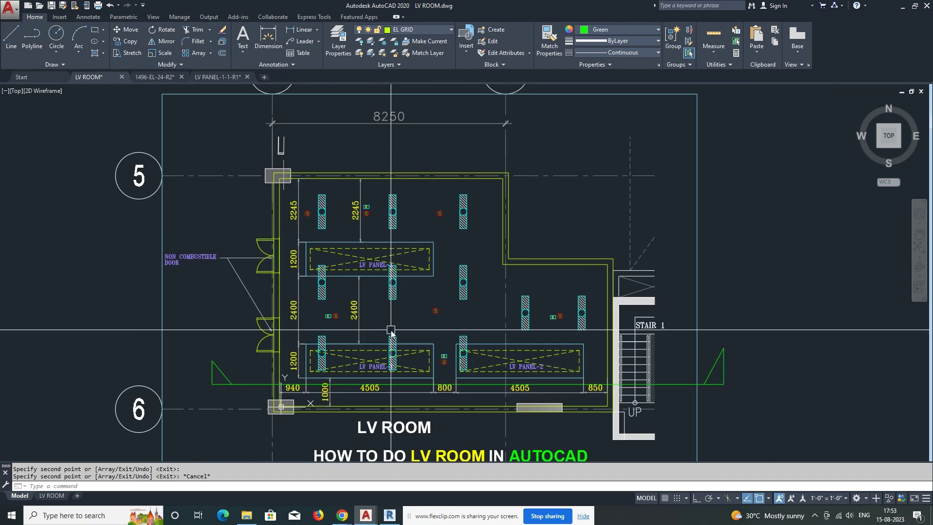
scroll(428, 287, "up", 1)
scroll(436, 330, "up", 2)
scroll(436, 331, "down", 1)
scroll(279, 305, "down", 3)
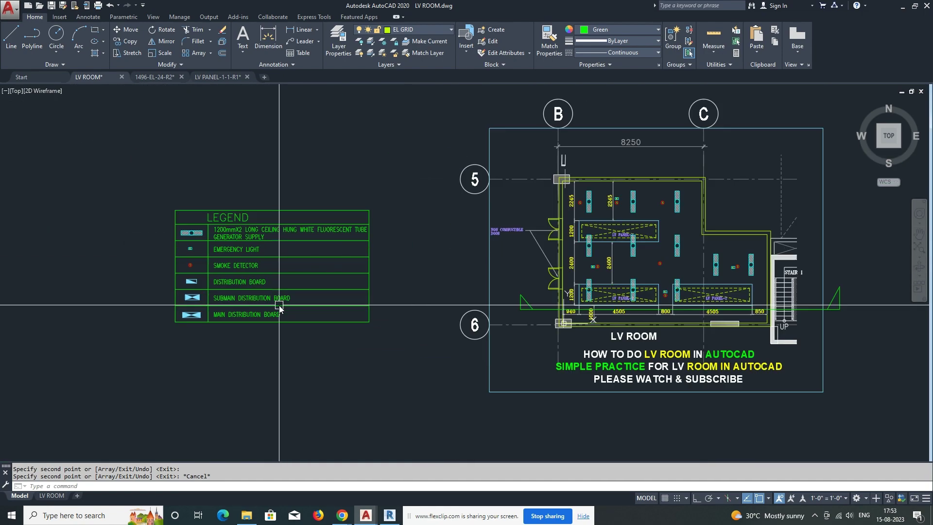
scroll(217, 331, "up", 5)
Copy the distribution board symbol from the legend onto the LV room's top wall.
scroll(290, 362, "down", 1)
type("C")
key("Return")
left_click(263, 299)
key("Return")
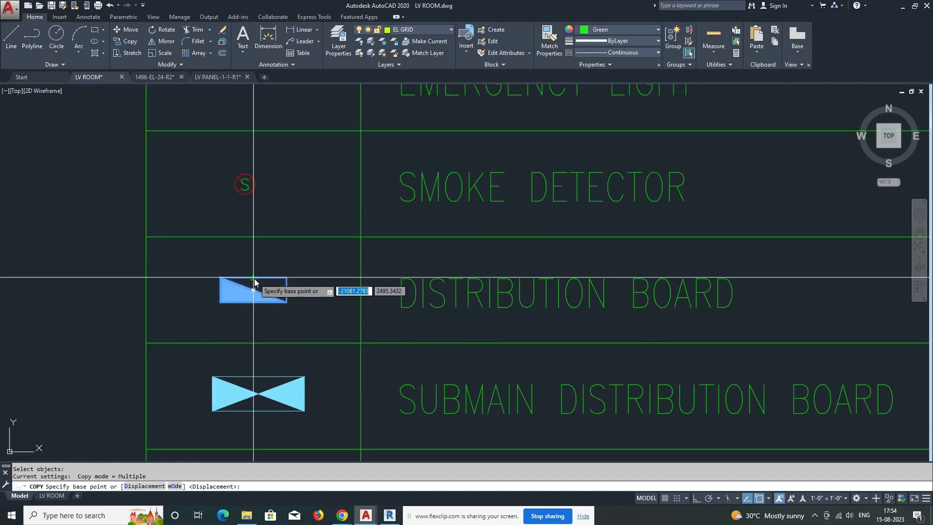
scroll(263, 301, "down", 4)
scroll(444, 288, "up", 4)
scroll(444, 288, "up", 3)
left_click(446, 280)
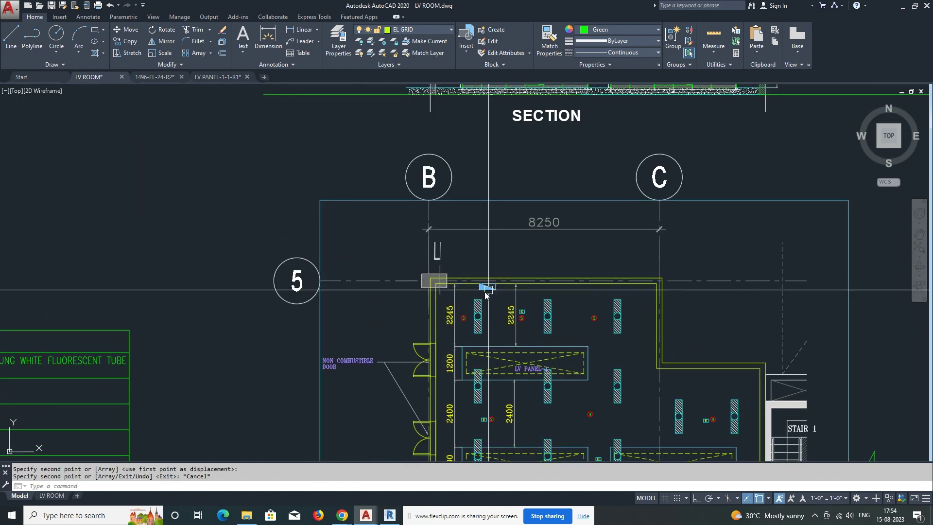
scroll(481, 286, "down", 6)
scroll(309, 326, "up", 5)
key("Escape")
Copy the submain distribution board symbol from the legend onto the top wall.
key("Return")
left_click(243, 337)
scroll(243, 337, "down", 5)
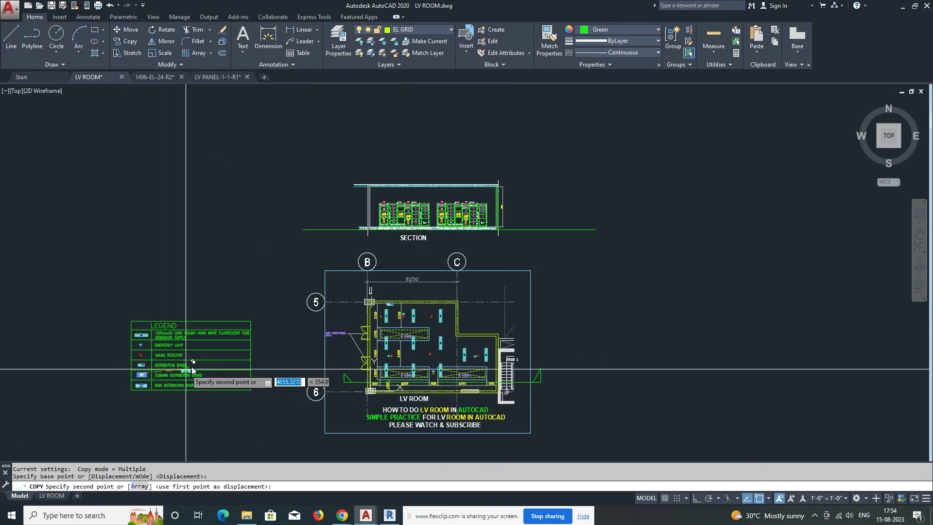
scroll(397, 315, "up", 4)
scroll(492, 254, "up", 2)
left_click(497, 243)
scroll(497, 243, "down", 5)
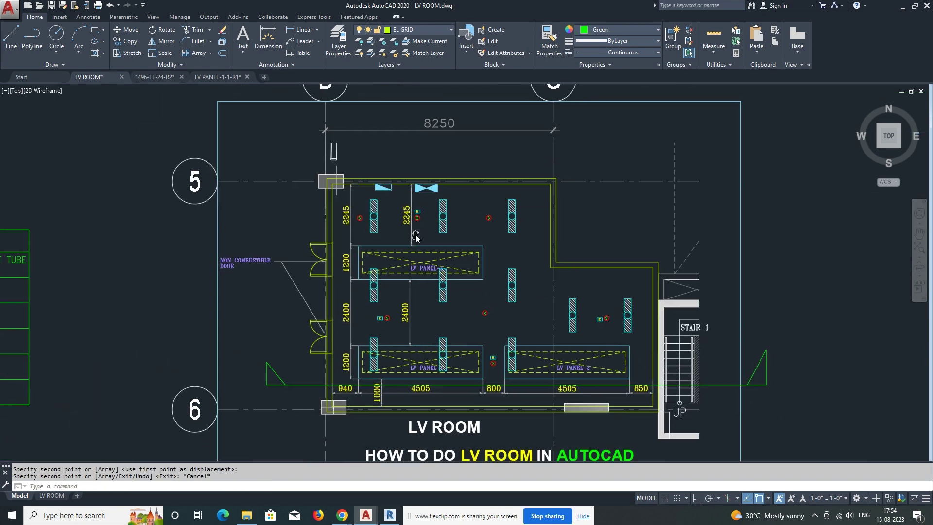
key("Escape")
Change the LV PANEL-1 label to read LV PANEL-3.
scroll(432, 270, "up", 5)
double_click(420, 271)
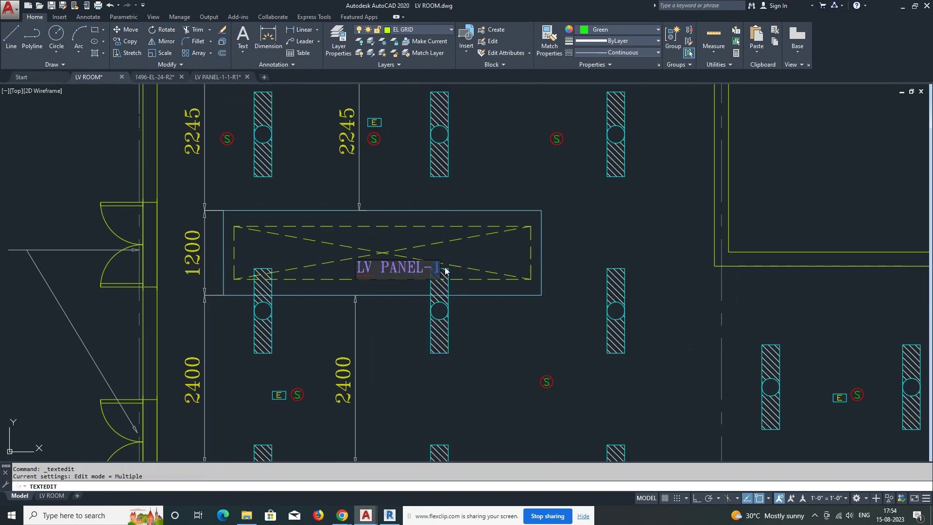
type("3")
key("Escape")
left_click(427, 273)
Pan between the plan and the SECTION switchboard panels, then cancel the pending command.
type("co")
scroll(432, 310, "down", 5)
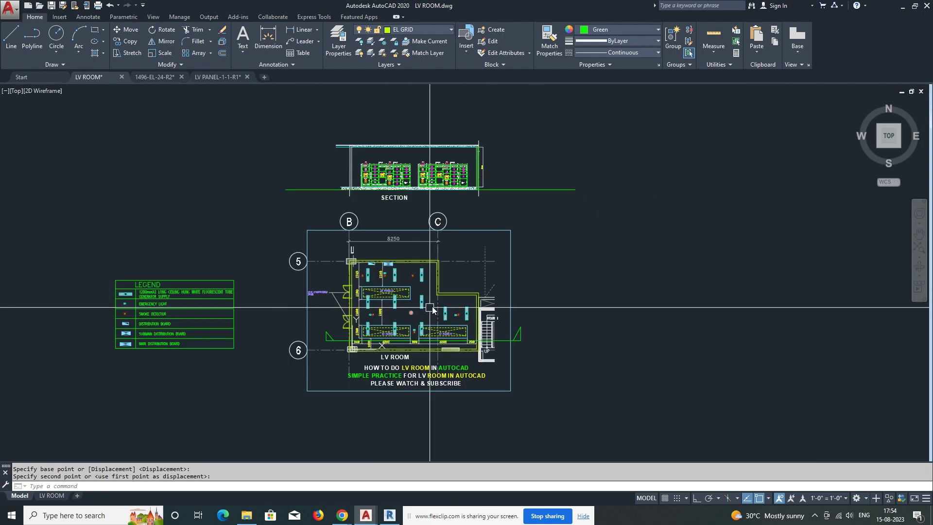
scroll(378, 229, "up", 4)
scroll(371, 286, "up", 6)
scroll(371, 286, "down", 4)
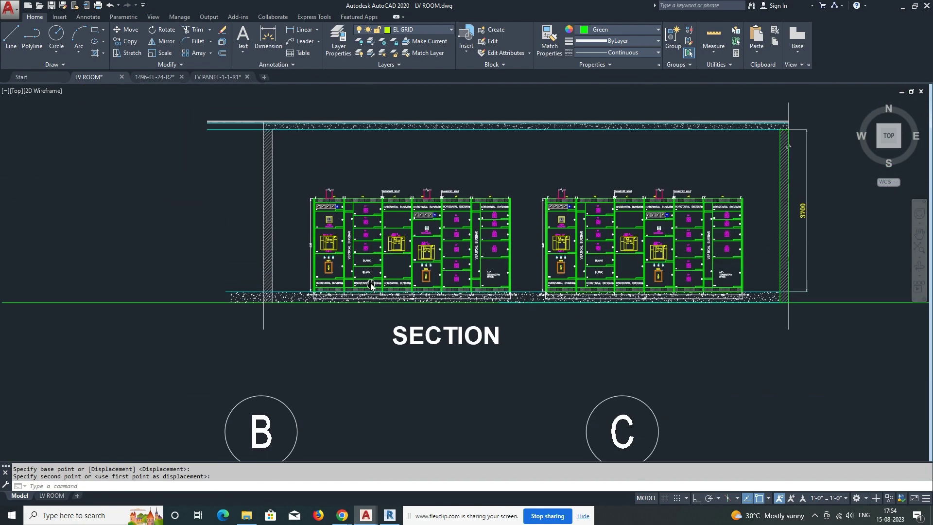
middle_click_drag(371, 286, 341, 233)
scroll(340, 234, "down", 5)
scroll(473, 316, "up", 5)
scroll(444, 332, "up", 3)
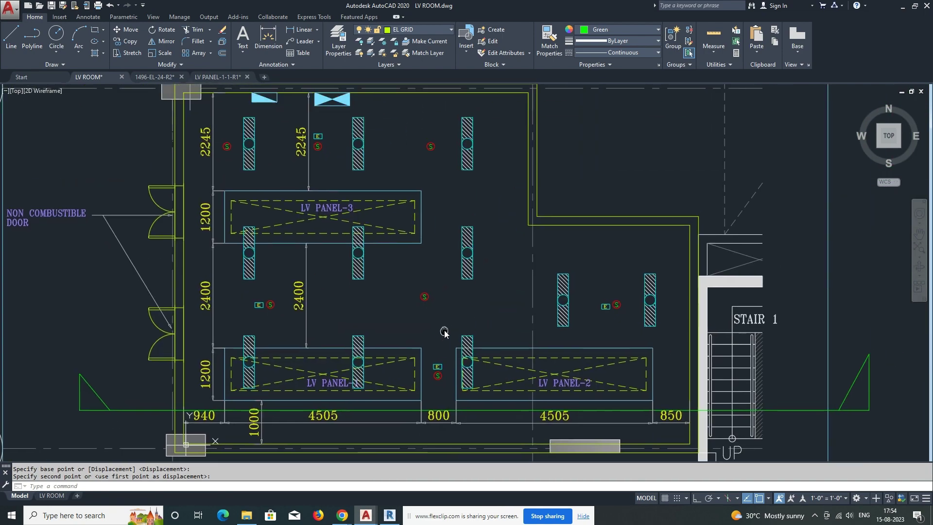
middle_click_drag(445, 332, 456, 364)
scroll(540, 317, "down", 3)
scroll(534, 311, "down", 5)
scroll(529, 303, "up", 5)
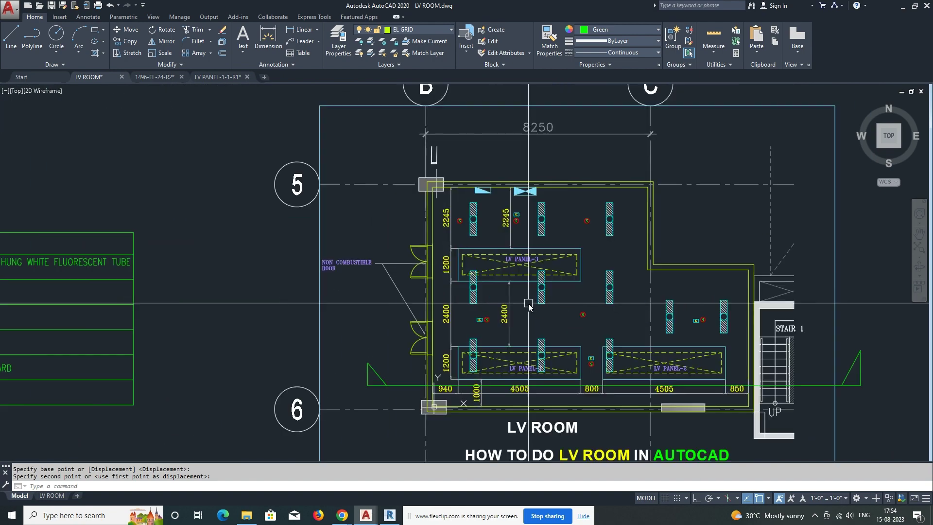
scroll(529, 303, "down", 2)
scroll(529, 304, "down", 4)
scroll(398, 180, "up", 6)
middle_click_drag(398, 180, 405, 181)
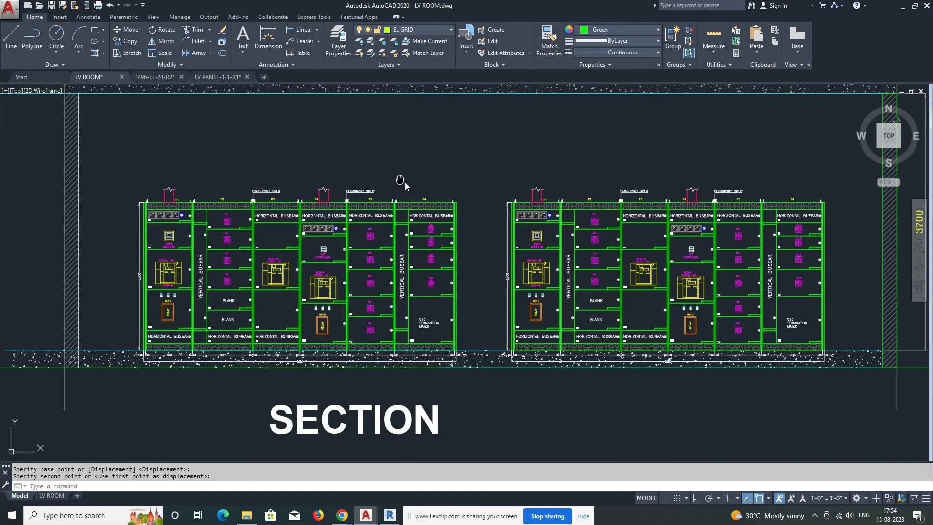
scroll(400, 181, "down", 2)
scroll(416, 274, "down", 1)
scroll(322, 140, "up", 2)
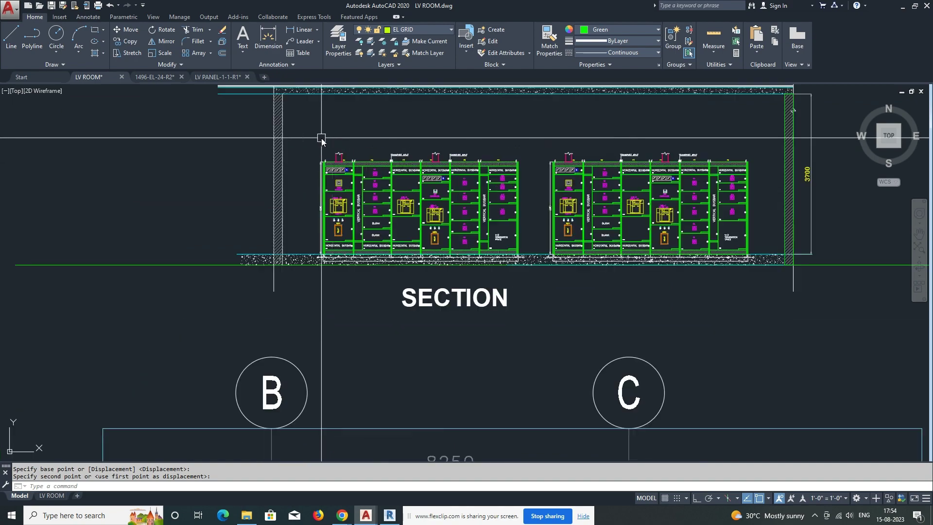
mouse_move(322, 139)
middle_mouse_down()
mouse_move(348, 235)
mouse_move(370, 92)
middle_mouse_up()
key("Escape")
key("Escape")
Pan and zoom to a close-up of the LV ROOM plan.
scroll(348, 236, "down", 1)
scroll(356, 225, "up", 1)
middle_click_drag(394, 437, 395, 240)
mouse_move(392, 340)
middle_mouse_down()
mouse_move(389, 248)
mouse_move(389, 353)
mouse_move(380, 205)
middle_mouse_up()
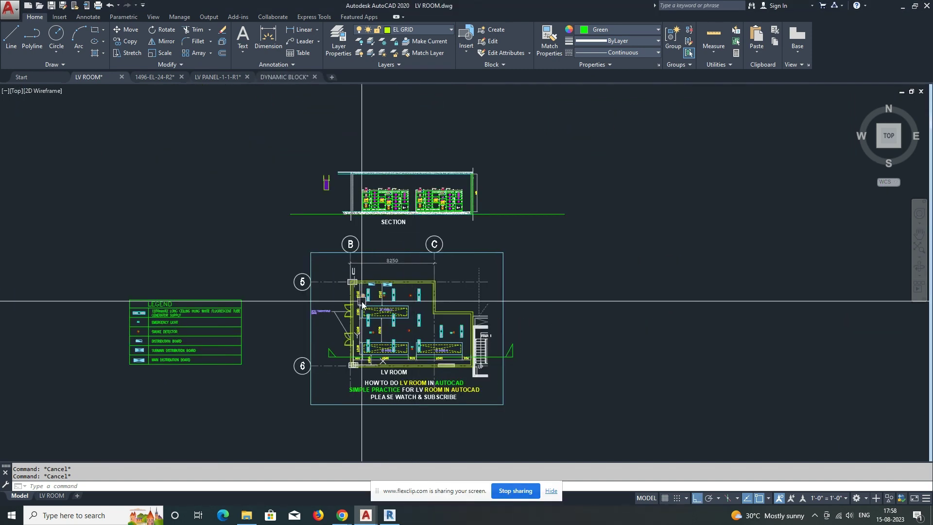
scroll(362, 304, "up", 2)
scroll(370, 282, "up", 4)
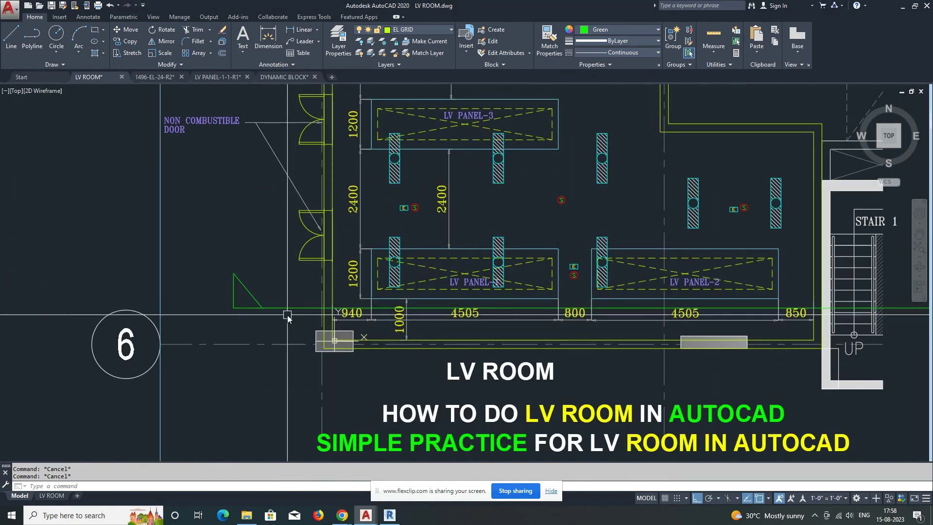
middle_click_drag(389, 350, 399, 293)
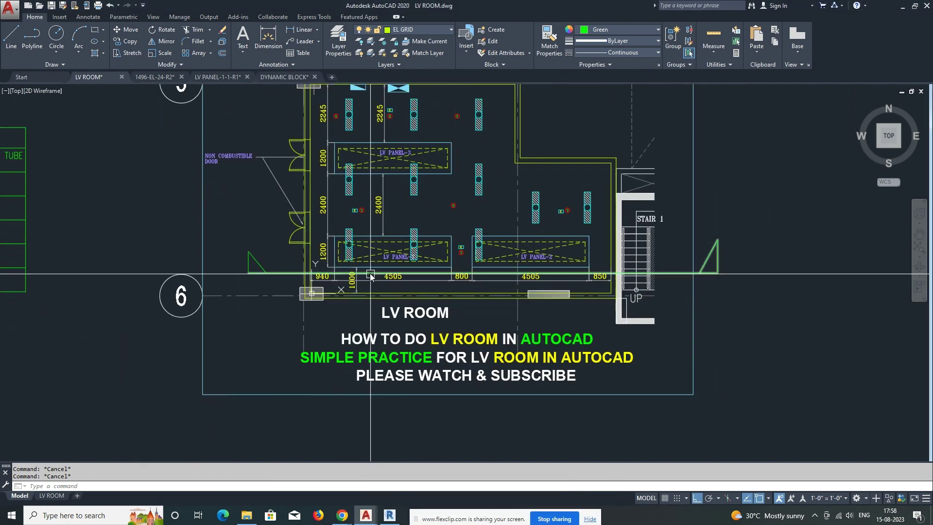
scroll(374, 250, "up", 3)
scroll(421, 254, "down", 6)
scroll(427, 260, "down", 5)
scroll(371, 246, "up", 5)
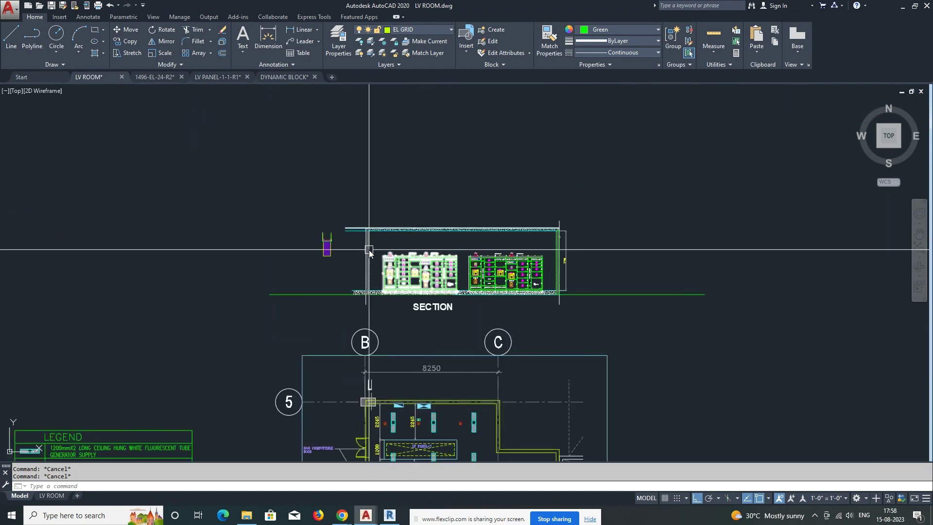
scroll(317, 251, "up", 3)
scroll(439, 265, "up", 3)
scroll(439, 265, "down", 8)
scroll(407, 428, "up", 4)
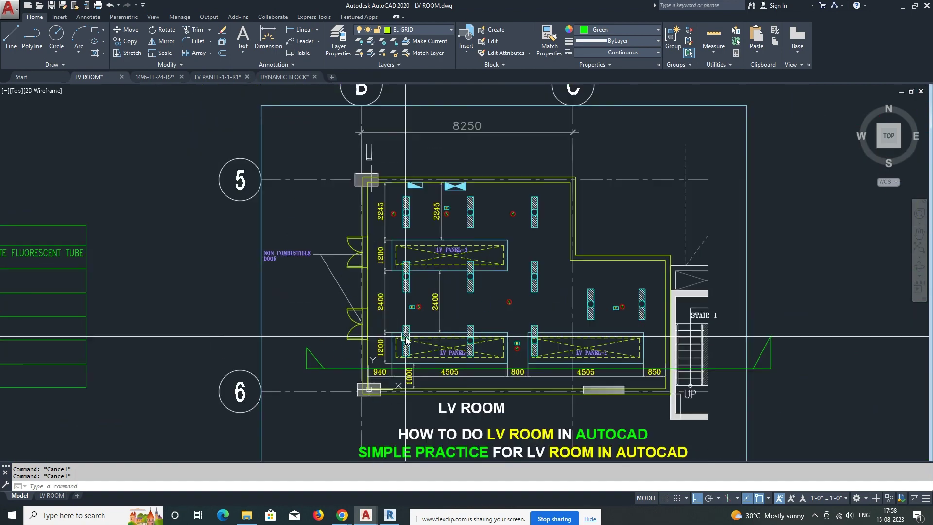
scroll(408, 331, "down", 2)
Begin moving the cable tray block near the SECTION, then cancel.
middle_click_drag(360, 87, 360, 217)
scroll(359, 218, "up", 5)
type("m")
key("Return")
left_click_drag(308, 175, 233, 317)
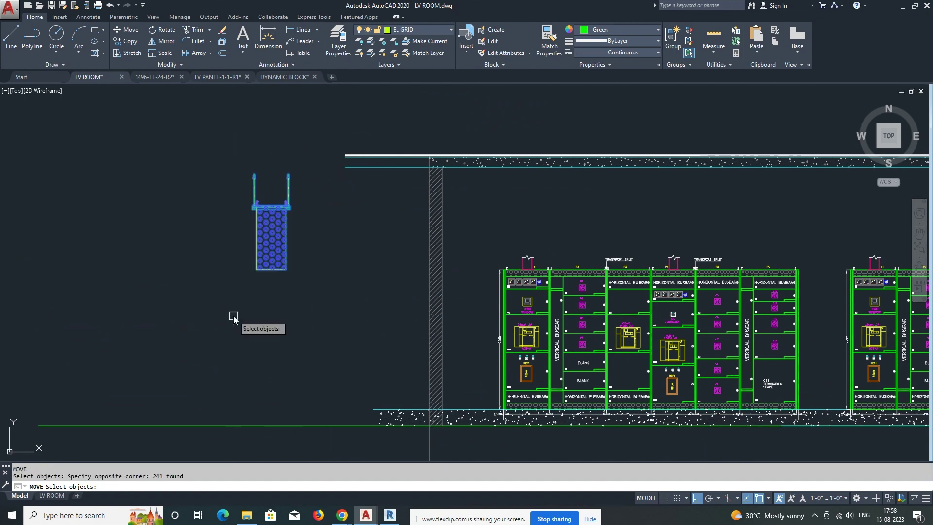
key("Return")
key("Escape")
Select the whole cable tray with its top edge as move base, then abandon the move.
key("Return")
left_click_drag(194, 121, 311, 292)
key("Return")
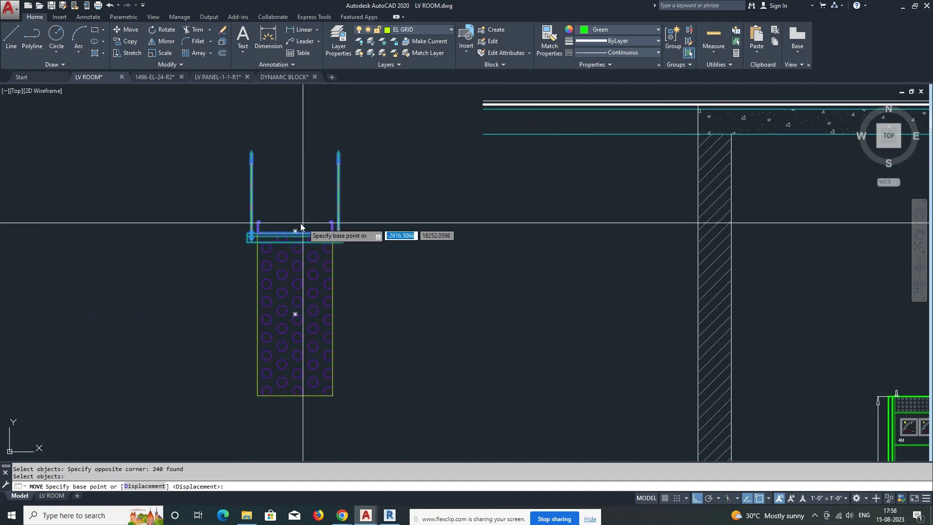
left_click(298, 225)
middle_click_drag(410, 219, 423, 258)
scroll(436, 252, "up", 3)
key("Escape")
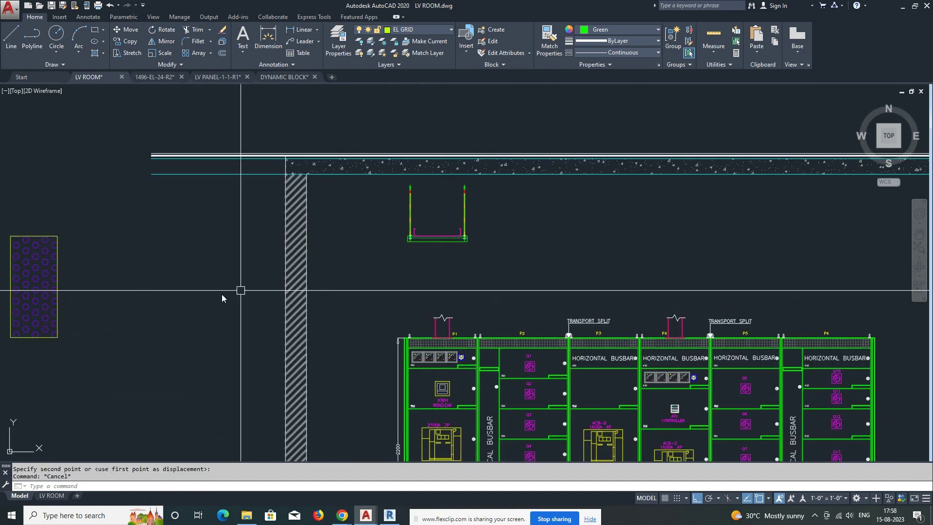
middle_click_drag(48, 319, 194, 261)
Measure the purple tray's 450 width with DLI, then delete the check dimension.
type("dli")
key("Return")
left_click(167, 250)
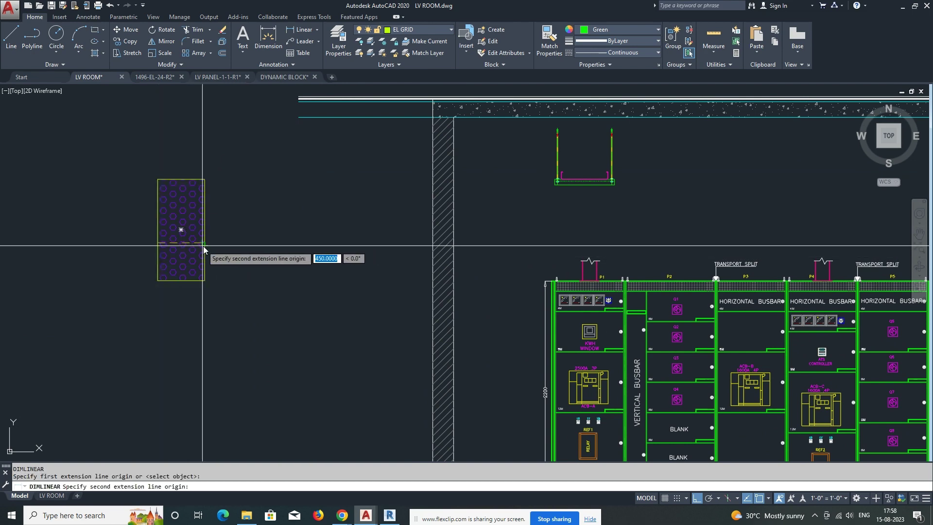
left_click(203, 217)
left_click(249, 216)
key("Escape")
key("Delete")
left_click(223, 243)
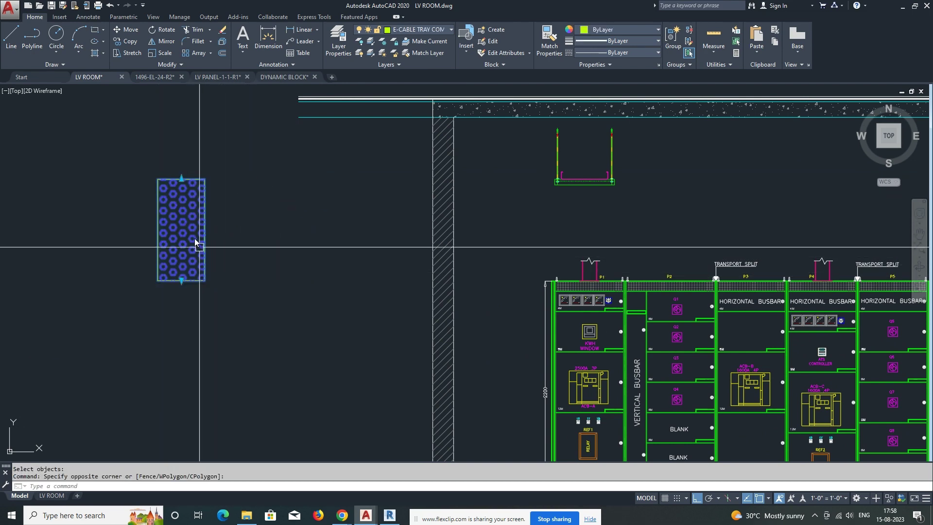
key("Escape")
Zoom to the LV ROOM plan and start a copy with CO.
scroll(338, 258, "down", 5)
scroll(440, 356, "down", 4)
scroll(436, 352, "up", 8)
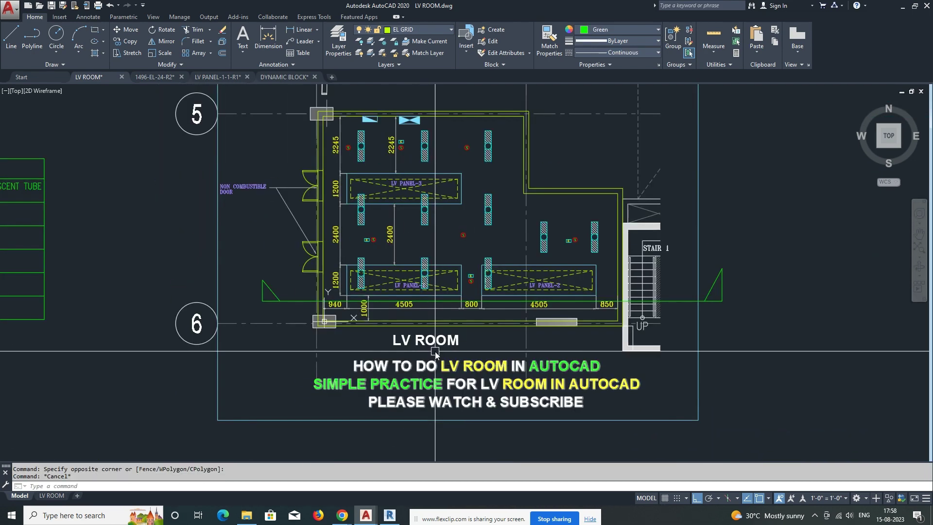
type("co")
key("Return")
Copy the LV ROOM title to a spot left of the section's purple tray.
left_click(409, 342)
key("Return")
scroll(410, 342, "down", 5)
scroll(360, 323, "up", 5)
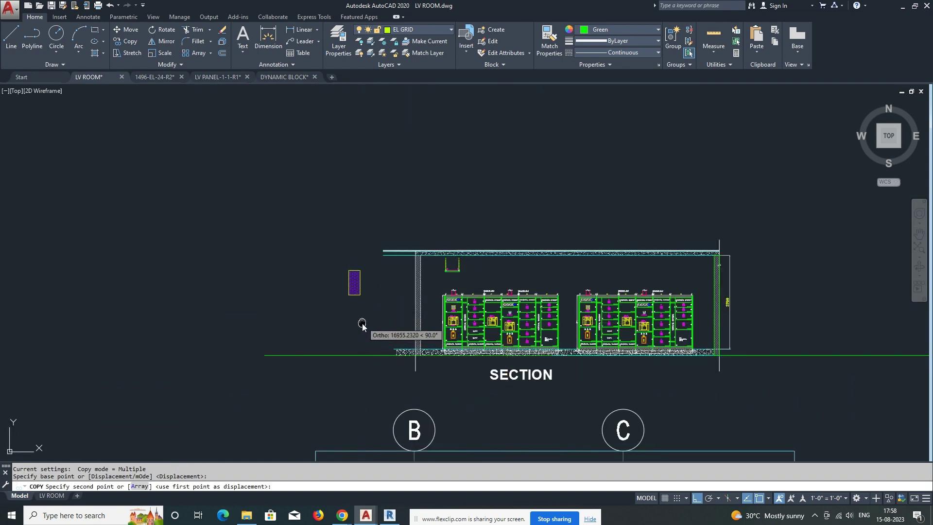
left_click(327, 290)
scroll(335, 292, "up", 2)
Abandon rescaling the copy and reword it to '450mm Cable Tray Dropping to the Pannel'.
type("sc")
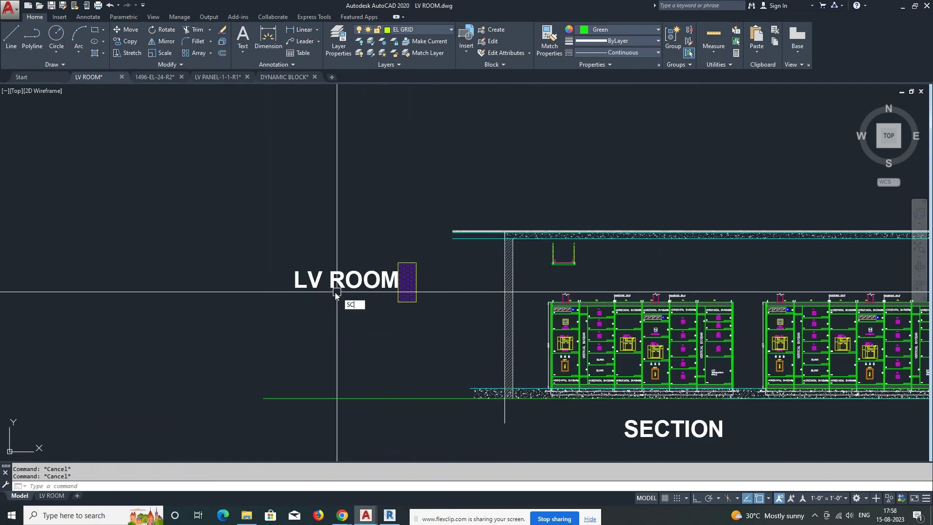
key("Return")
left_click(340, 285)
left_click(294, 288)
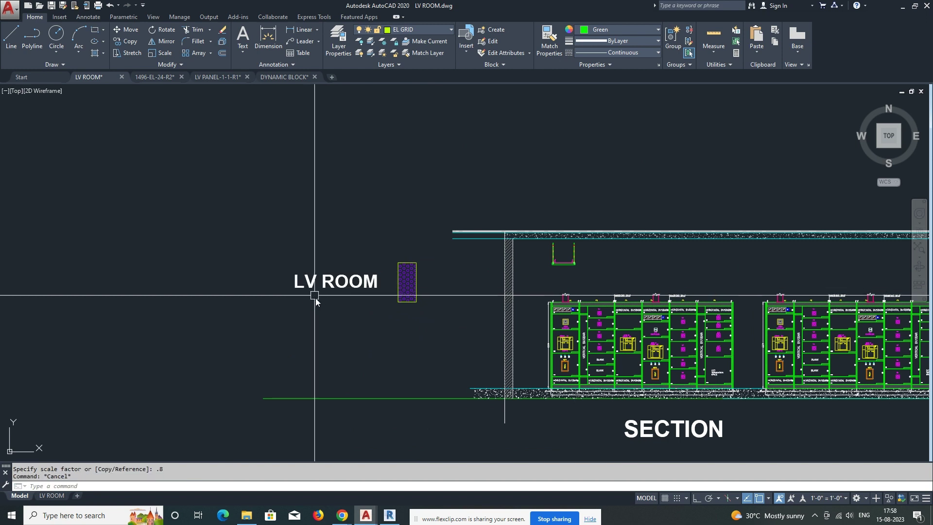
key("Escape")
key("Return")
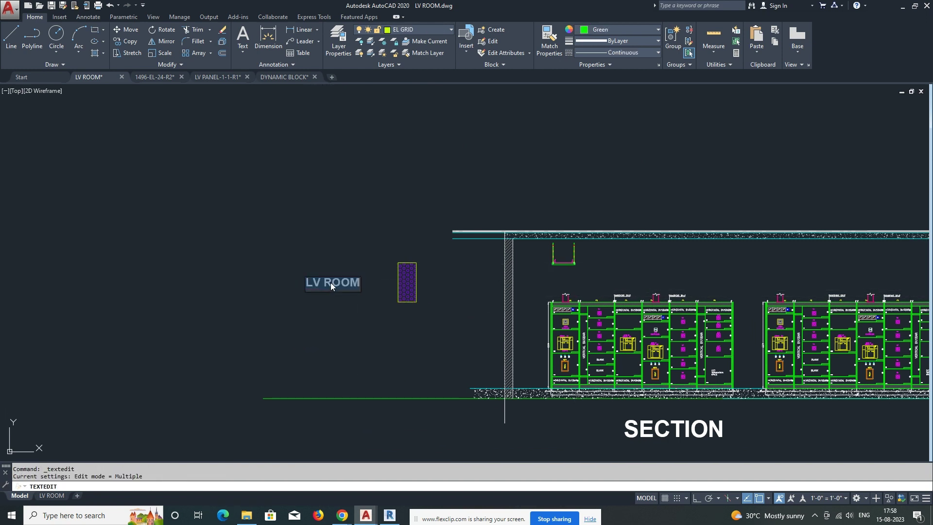
type("450mm Cable Tray Dropping to the Pa")
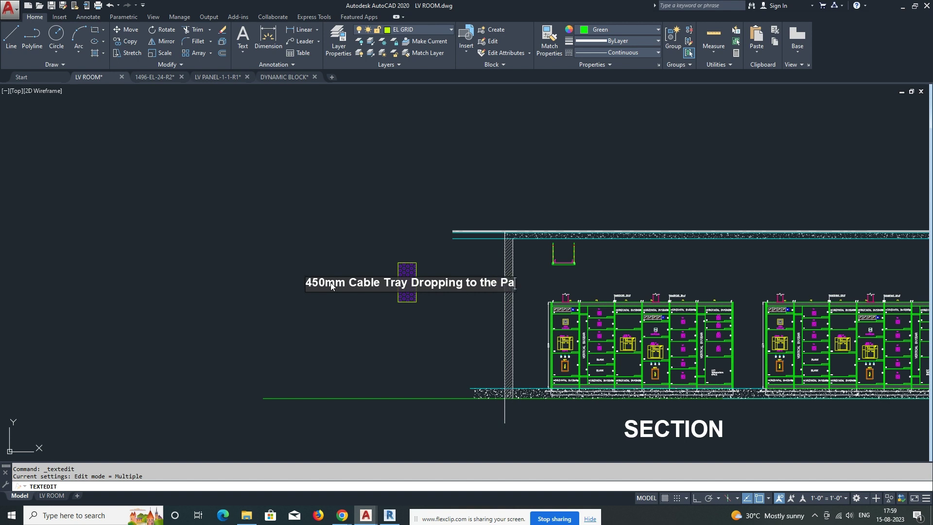
Convert the 450mm cable tray note to multiline text with Express Tools.
left_click(345, 339)
key("Escape")
left_click(347, 311)
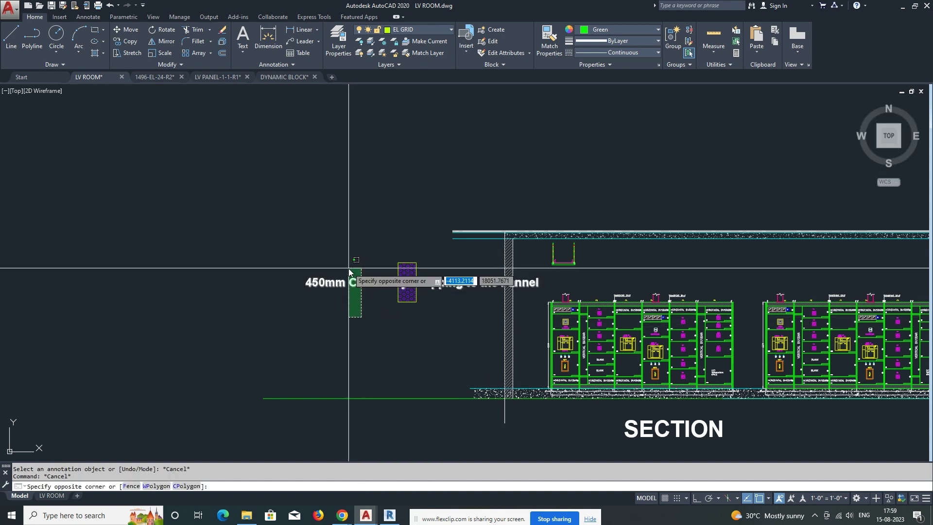
left_click(282, 87)
left_click(303, 17)
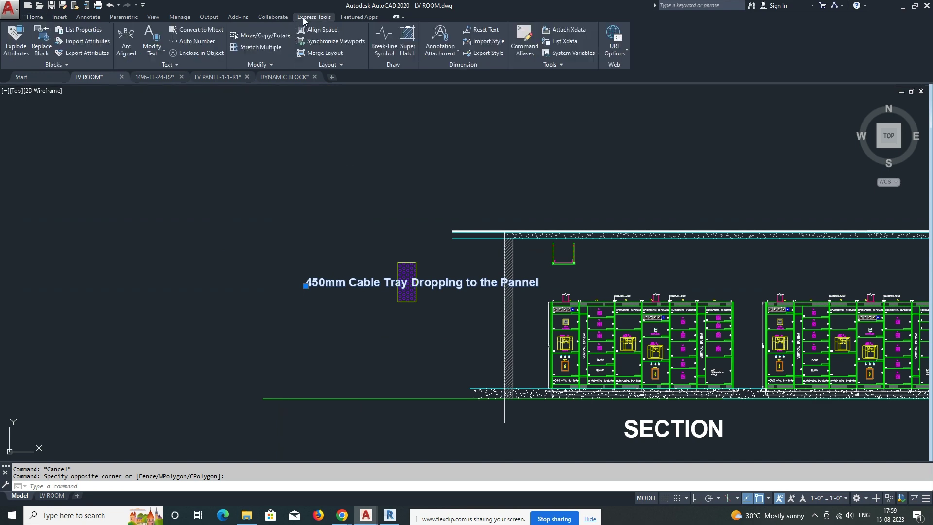
left_click(192, 30)
Narrow the MText width so the cable tray note wraps onto three lines.
left_click(536, 280)
scroll(394, 284, "up", 4)
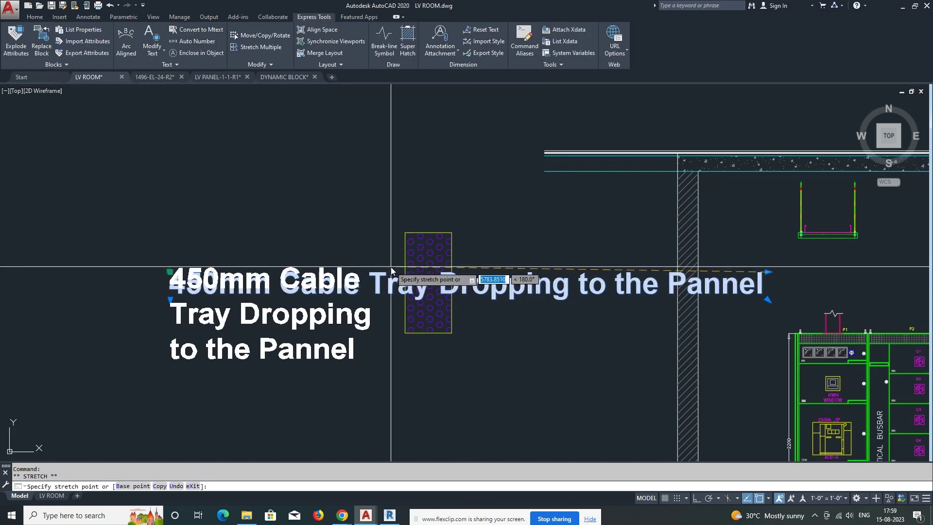
key("Escape")
scroll(757, 292, "down", 10)
scroll(757, 292, "up", 8)
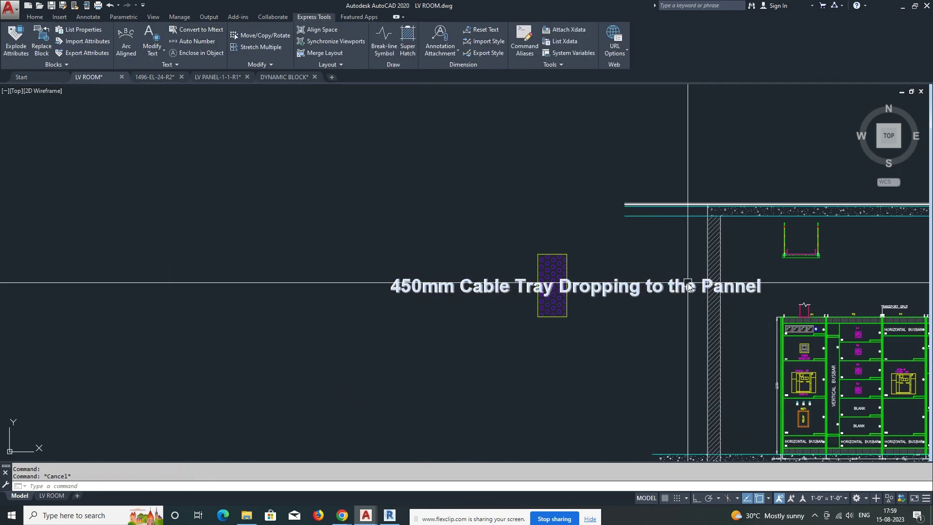
scroll(622, 303, "down", 7)
scroll(623, 302, "up", 4)
scroll(535, 287, "up", 2)
scroll(541, 283, "down", 5)
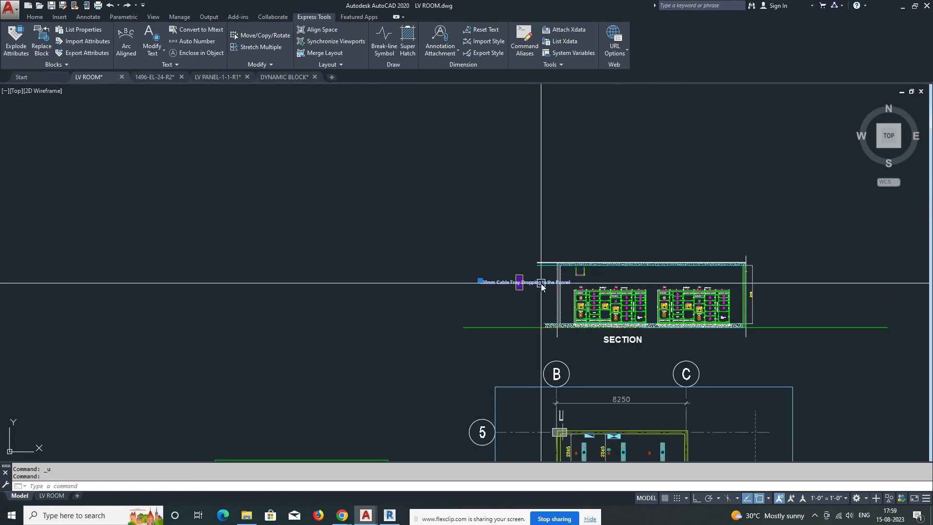
double_click(541, 284)
left_click_drag(393, 270, 452, 271)
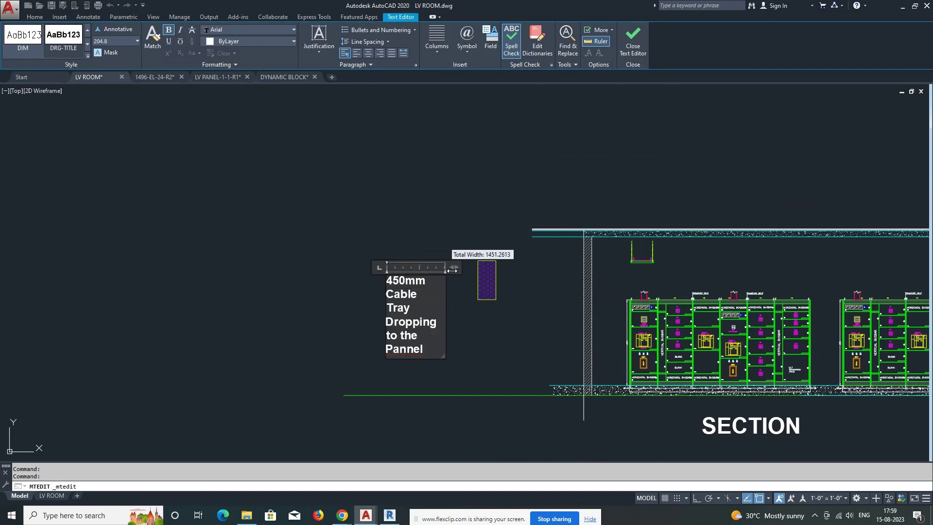
left_click(485, 328)
Move the purple tray onto the top of panel P1.
scroll(406, 304, "up", 1)
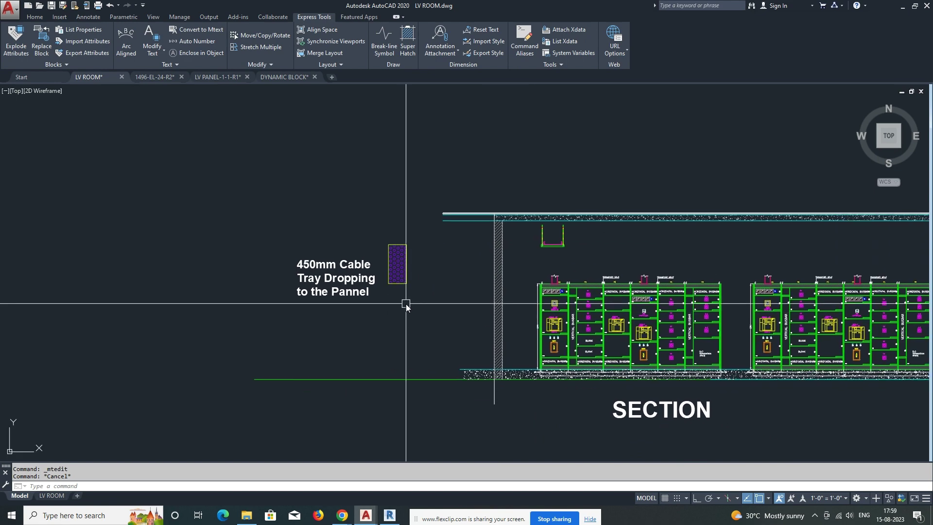
scroll(445, 250, "up", 1)
type("m")
key("Return")
left_click(404, 276)
scroll(523, 303, "up", 5)
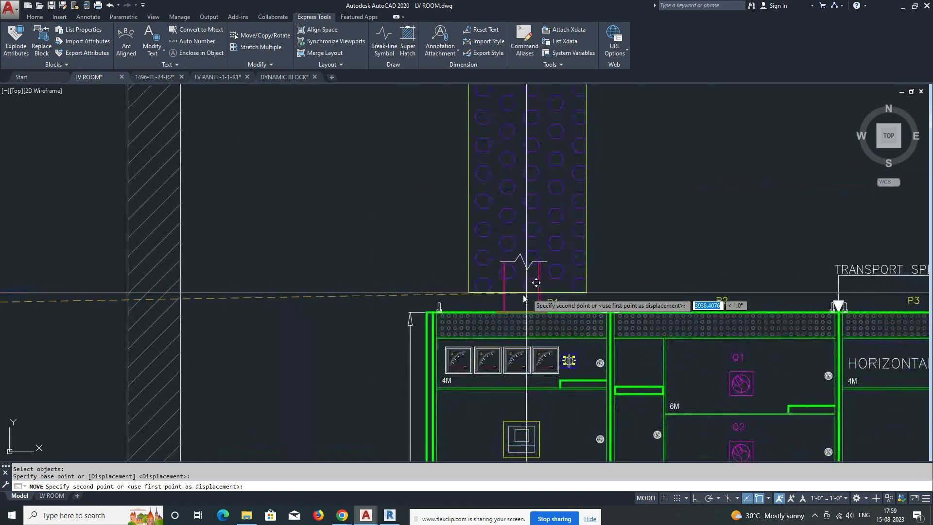
left_click(522, 312)
scroll(544, 272, "down", 5)
key("Escape")
scroll(524, 266, "up", 4)
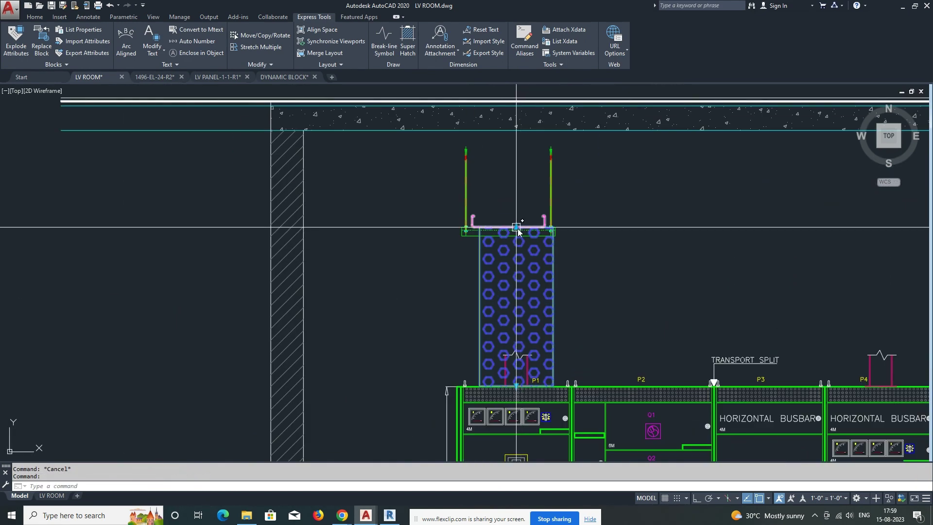
Try grip-stretching the tray's top point, undoing and cancelling the attempts.
left_click(517, 227)
key("ctrl+z")
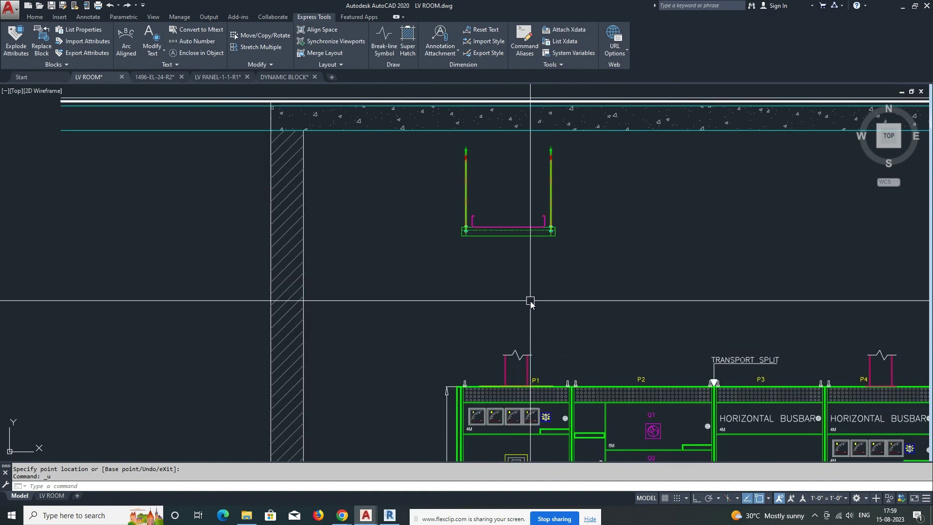
left_click_drag(530, 301, 529, 260)
scroll(529, 260, "up", 2)
left_click(510, 226)
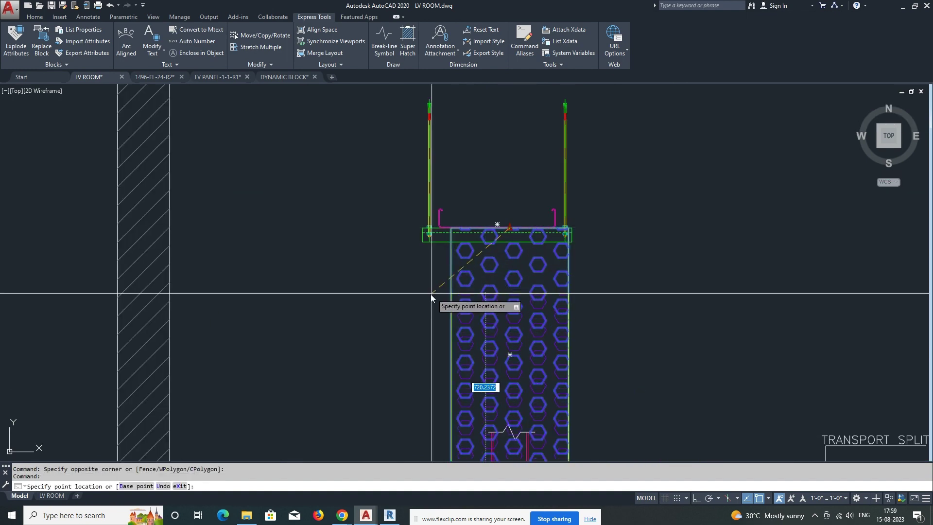
scroll(487, 294, "down", 4)
key("Escape")
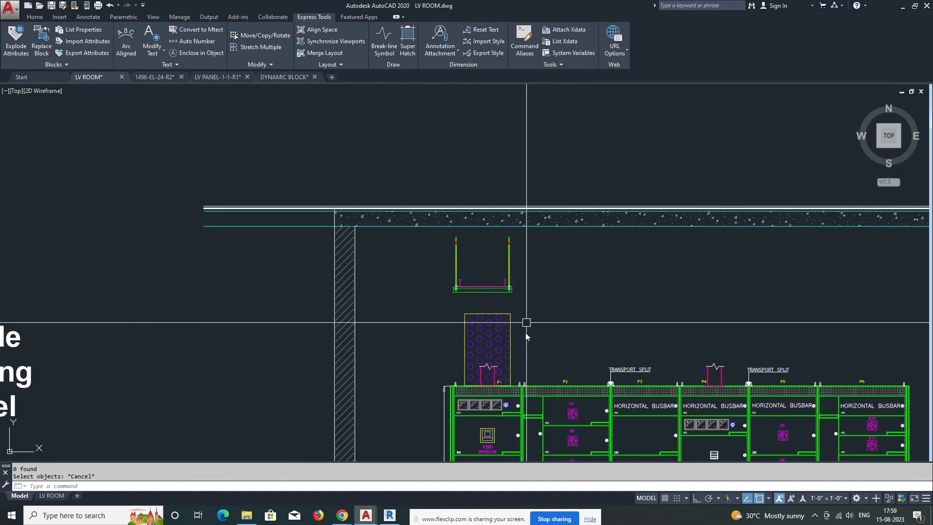
scroll(525, 323, "up", 4)
scroll(471, 312, "up", 1)
Draw a vertical XLINE construction line through the tray centre.
type("xl")
key("Return")
left_click(452, 340)
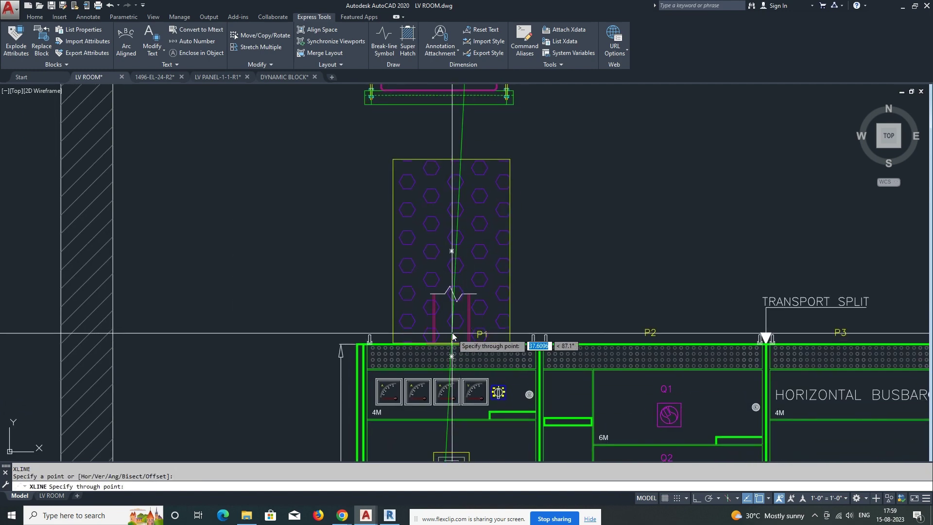
scroll(453, 335, "down", 2)
key("F8")
Move the tray support bracket so it sits centred on the construction line.
type("m")
key("Return")
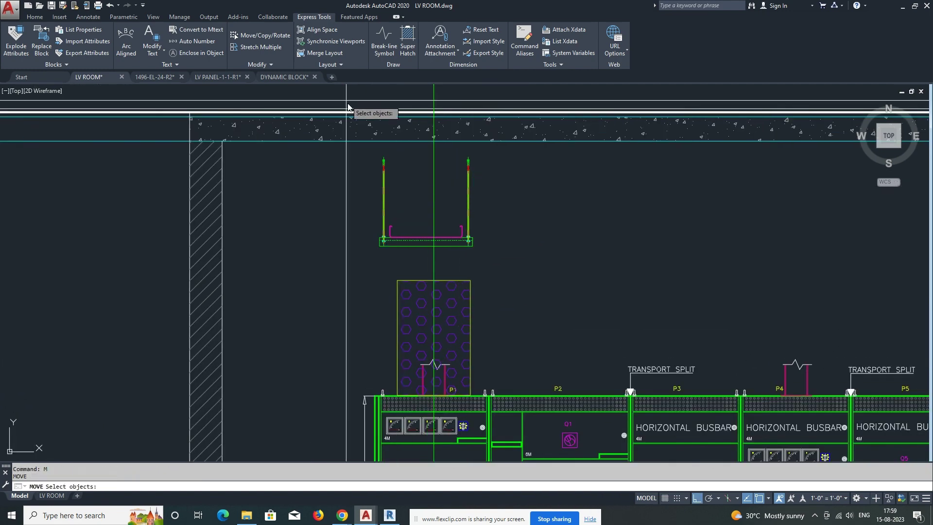
left_click_drag(359, 145, 535, 293)
scroll(430, 243, "up", 2)
left_click(421, 250)
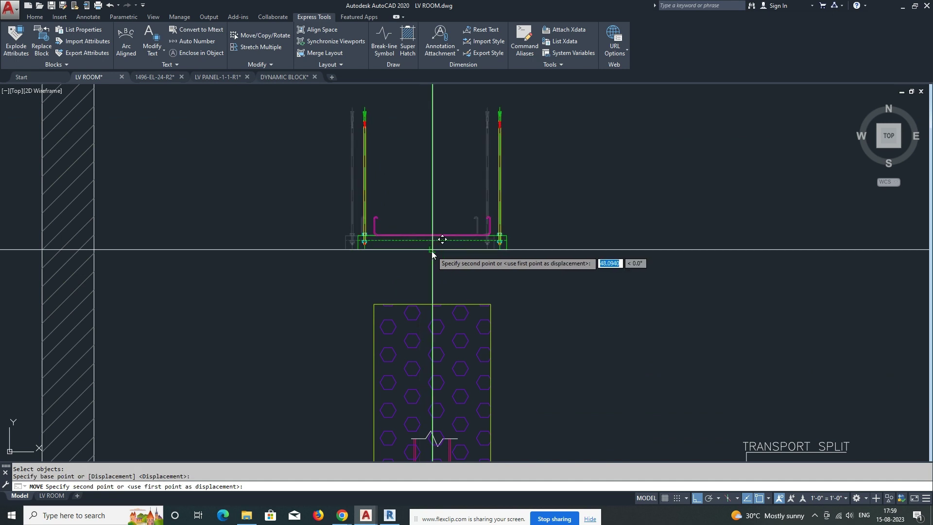
type("p")
key("Return")
key("Return")
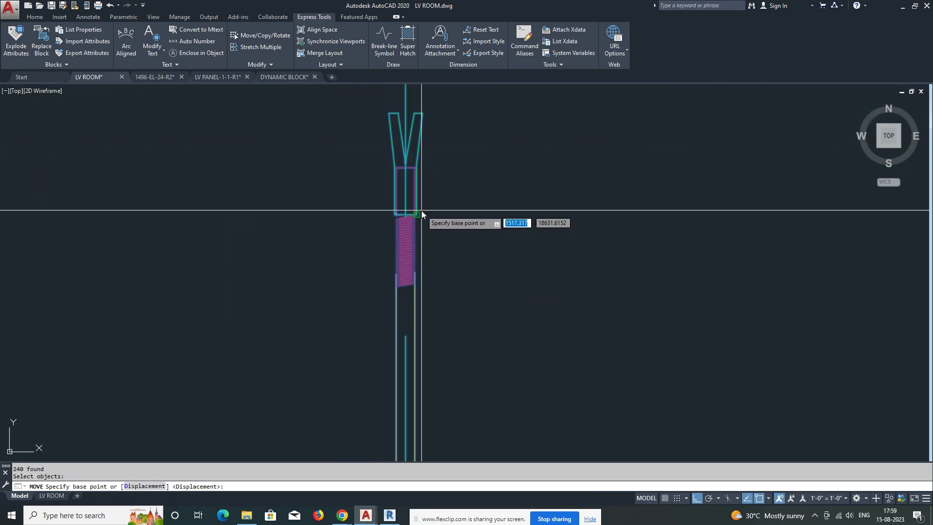
left_click(406, 214)
scroll(406, 233, "down", 5)
left_click(403, 176)
scroll(404, 176, "up", 5)
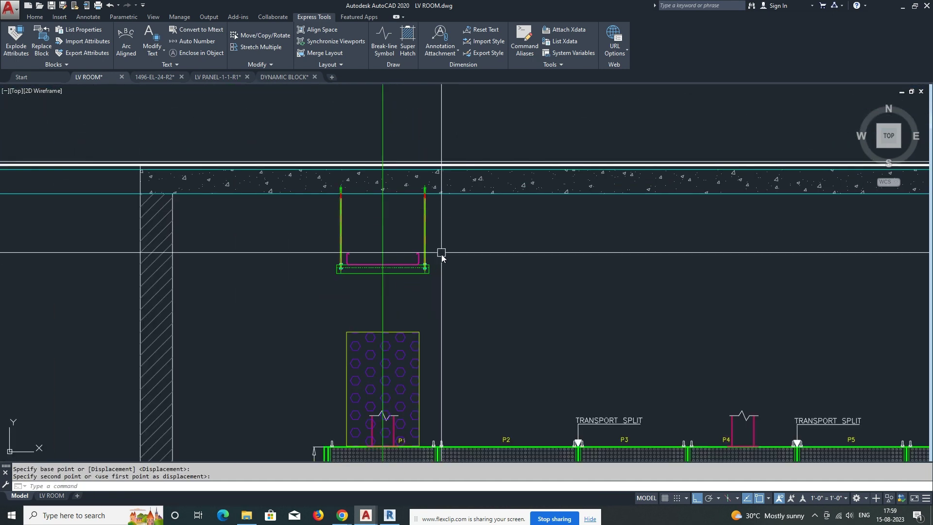
scroll(441, 254, "up", 3)
Grip-stretch the hatched tray's top edge up to the support bracket.
left_click_drag(350, 292, 418, 311)
left_click(401, 225)
scroll(399, 227, "up", 4)
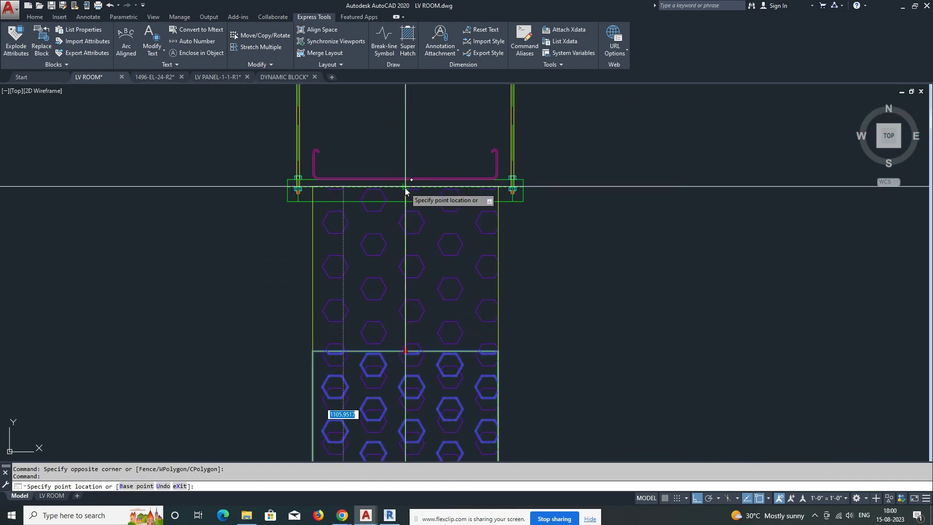
key("Escape")
scroll(413, 204, "down", 8)
scroll(419, 239, "up", 3)
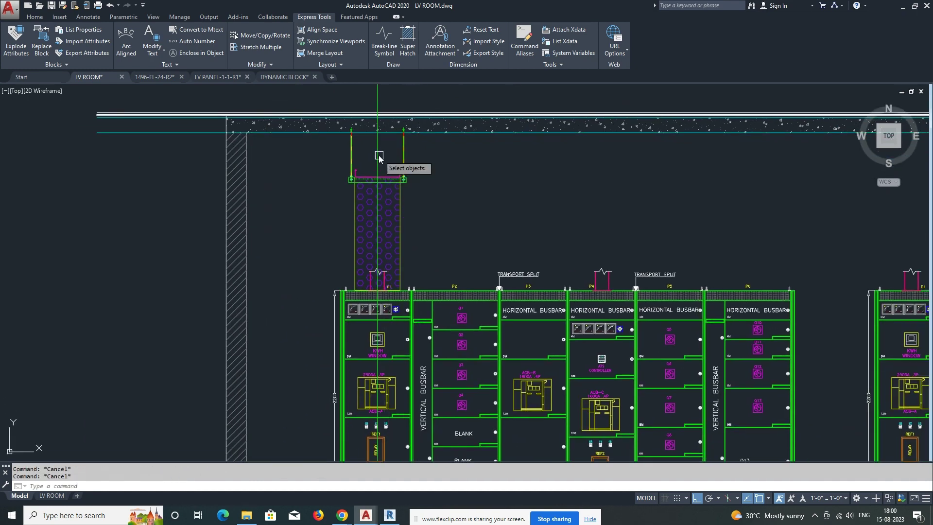
Select the hatched cable tray and its supports for copying.
key("Escape")
middle_click_drag(412, 181, 412, 203)
type("o")
key("Return")
left_click(416, 184)
left_click(311, 226)
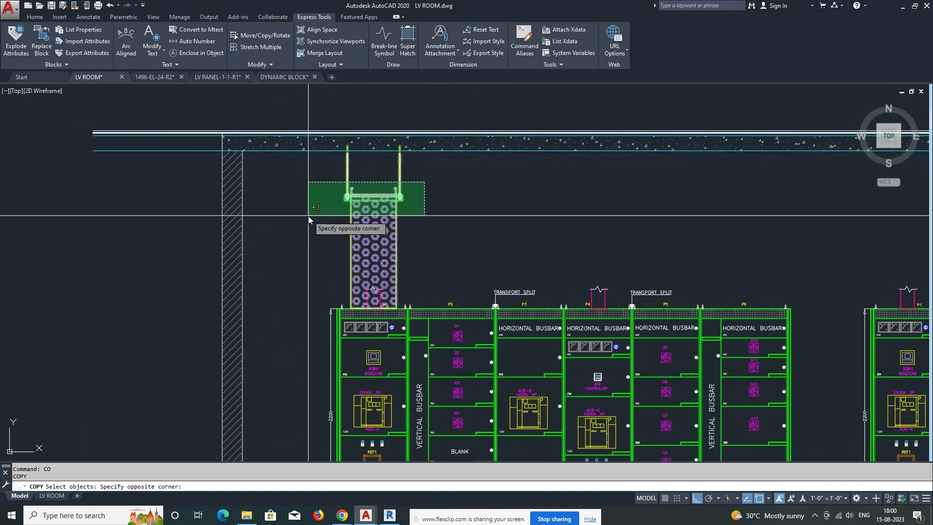
left_click(324, 110)
left_click(413, 228)
key("Return")
scroll(409, 236, "up", 1)
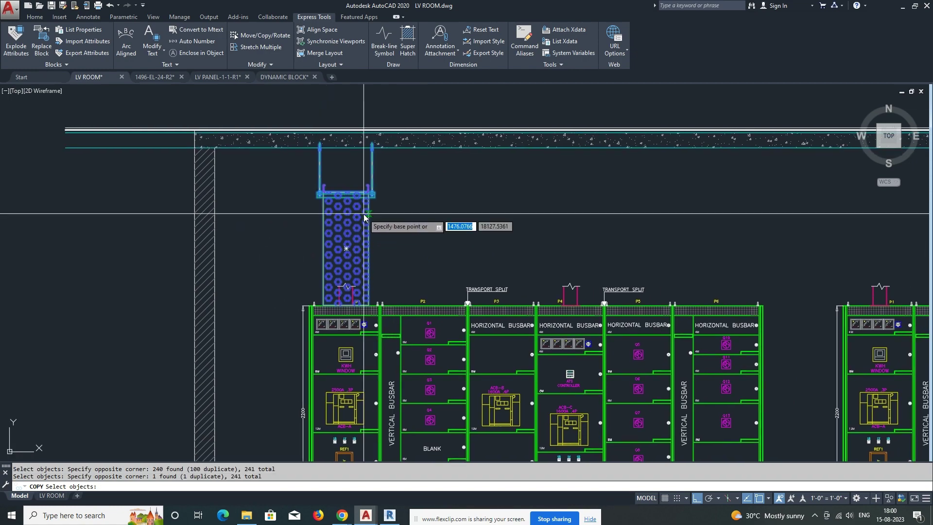
scroll(366, 216, "up", 4)
scroll(323, 315, "down", 3)
scroll(340, 321, "up", 3)
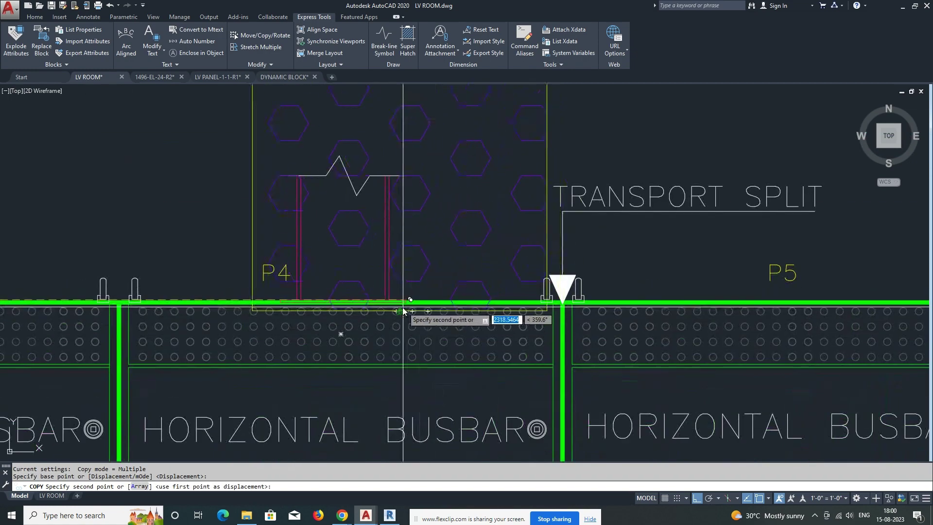
Place tray copies above panel P4 and on the second panel group.
left_click(348, 308)
scroll(351, 306, "down", 3)
scroll(351, 306, "down", 3)
scroll(486, 309, "up", 5)
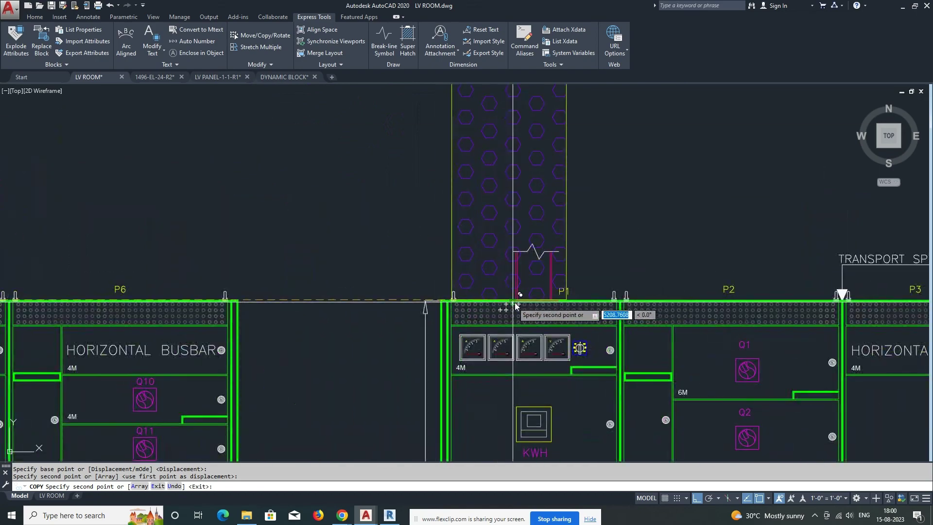
left_click(520, 308)
scroll(529, 305, "down", 5)
scroll(546, 304, "up", 5)
scroll(516, 309, "up", 2)
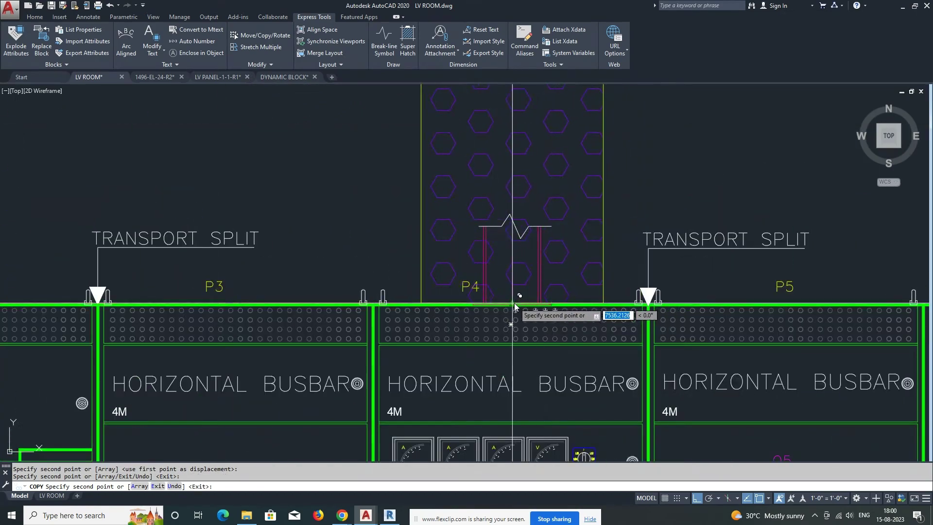
left_click(516, 308)
scroll(517, 308, "down", 5)
scroll(521, 288, "down", 2)
key("Escape")
Grip-stretch the 450mm cable tray note so it wraps onto two lines.
key("Escape")
scroll(521, 288, "down", 3)
scroll(334, 293, "up", 3)
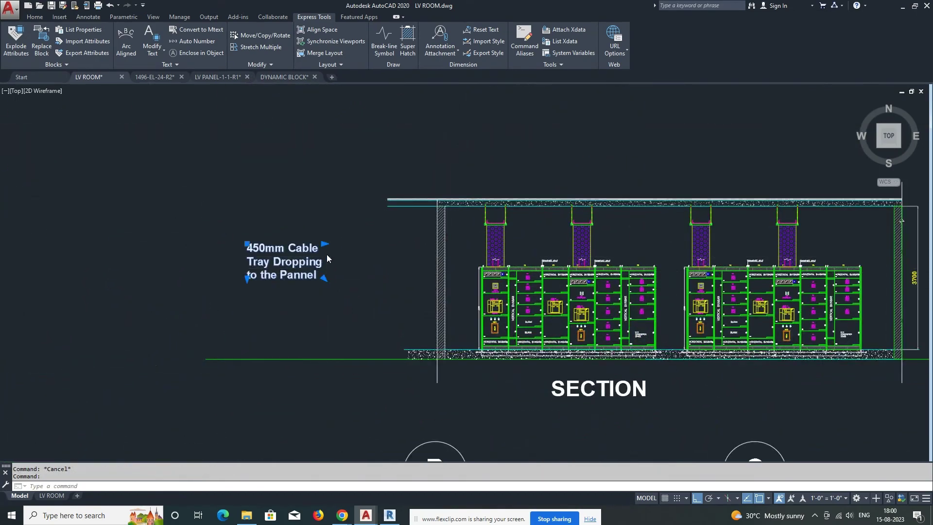
scroll(326, 258, "up", 2)
left_click(323, 238)
key("Escape")
Add a leader from the left cable tray to the note and move the note up to meet it.
type("le")
key("Return")
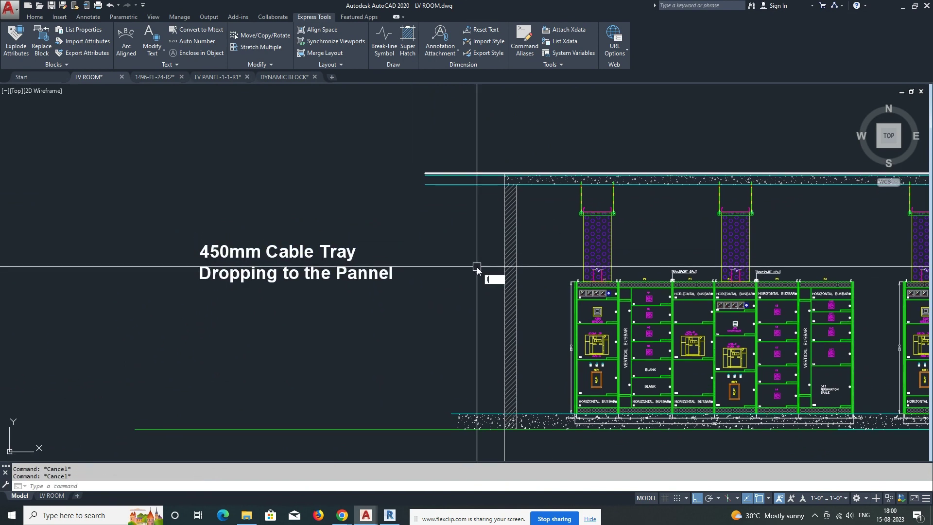
left_click(582, 244)
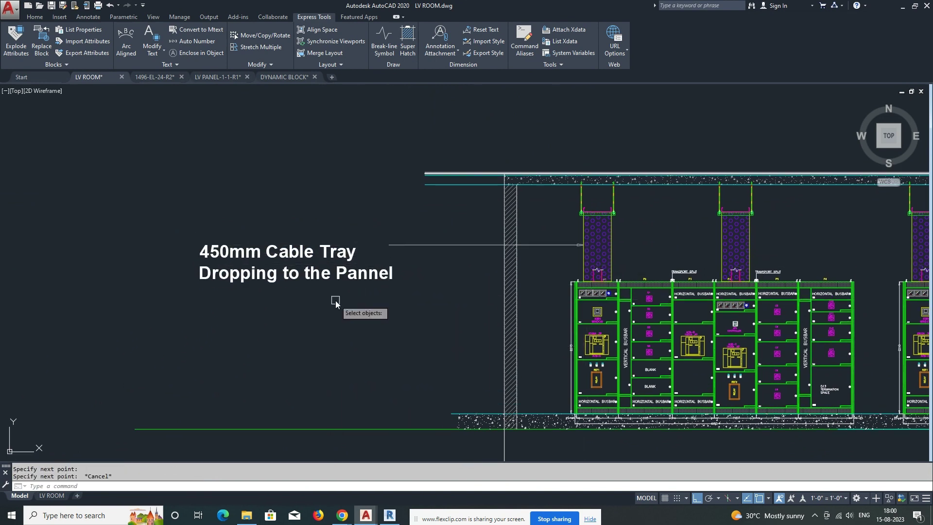
left_click(350, 262)
key("Return")
left_click(343, 329)
left_click(342, 318)
key("Return")
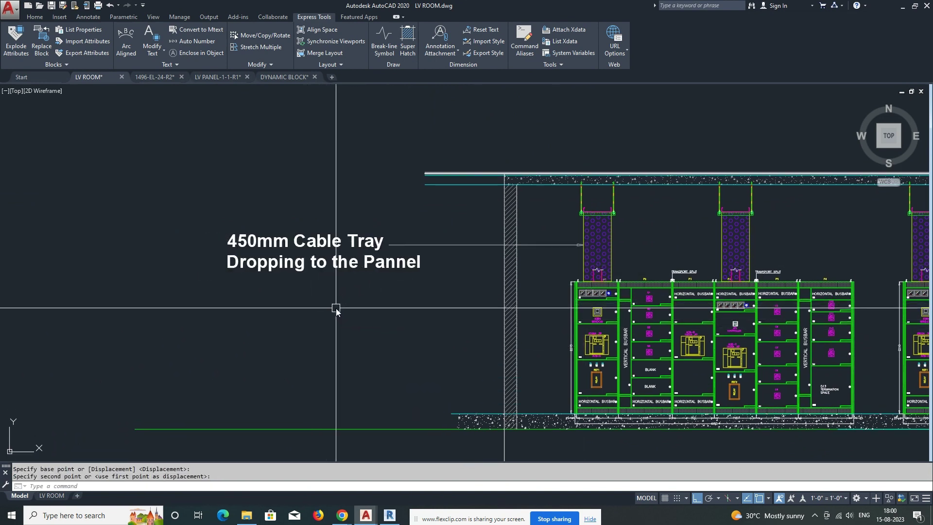
scroll(321, 306, "down", 3)
key("Escape")
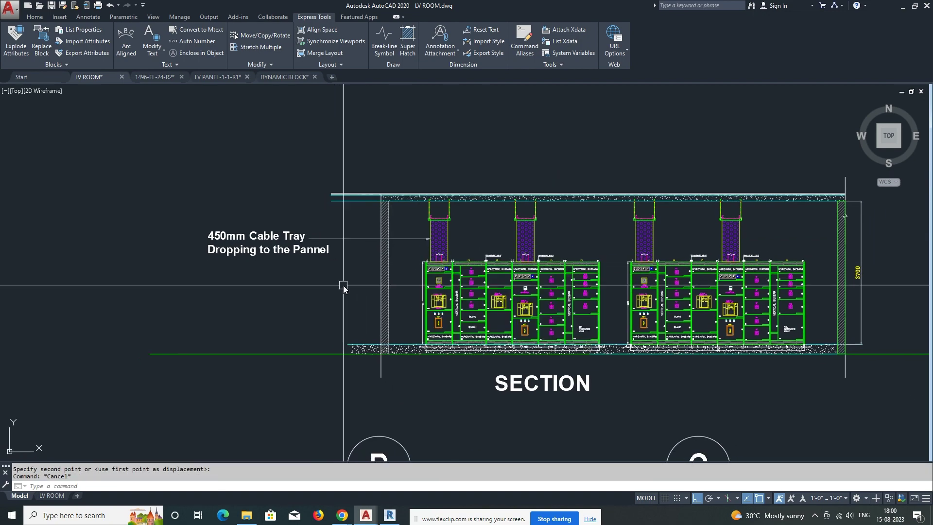
Recentre the section view and start a linear dimension with DLI.
scroll(350, 285, "down", 2)
scroll(606, 261, "up", 4)
scroll(509, 256, "up", 2)
scroll(527, 257, "down", 4)
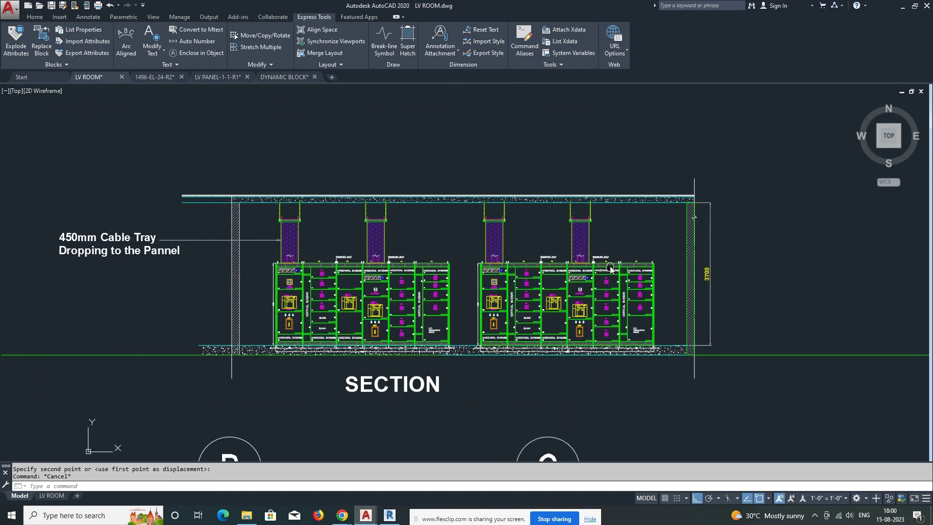
middle_click_drag(378, 271, 475, 270)
middle_click_drag(408, 247, 384, 229)
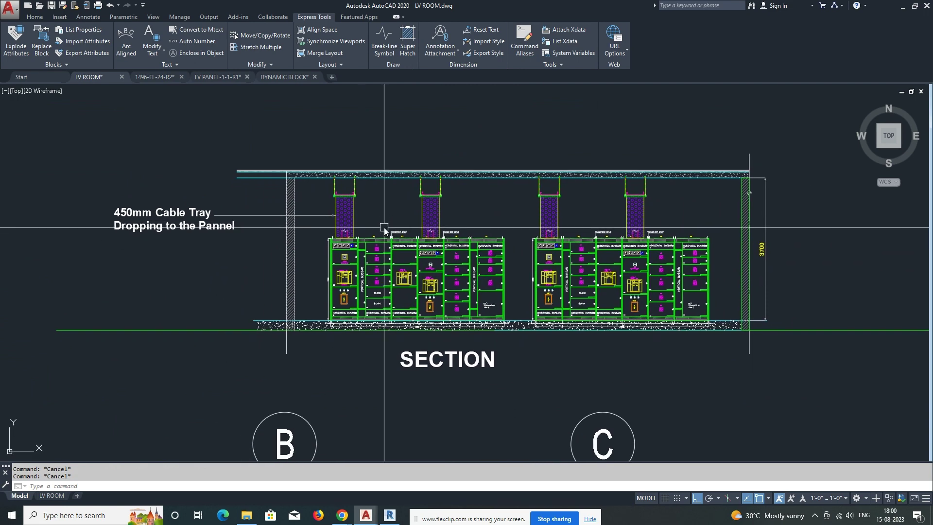
type("DLI")
key("Return")
scroll(367, 193, "up", 5)
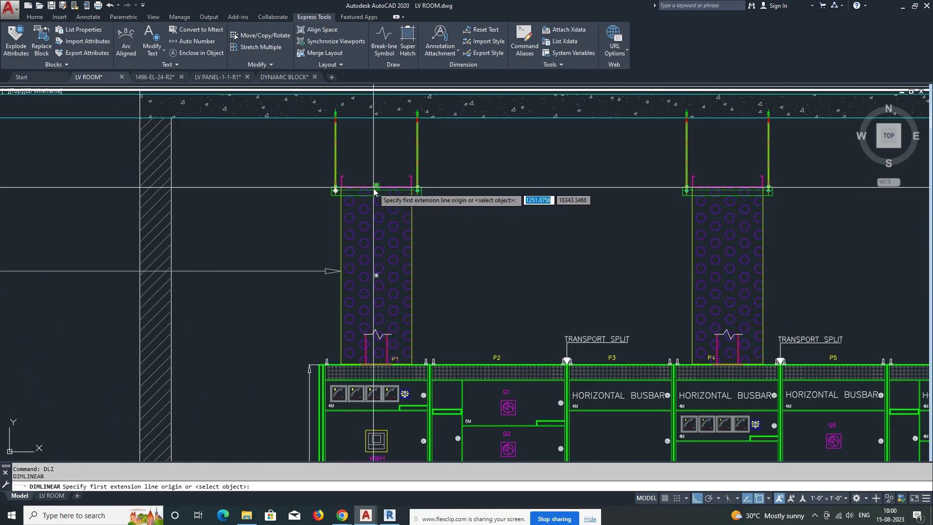
left_click(376, 186)
scroll(376, 190, "down", 5)
middle_click_drag(384, 403, 383, 366)
scroll(383, 366, "up", 5)
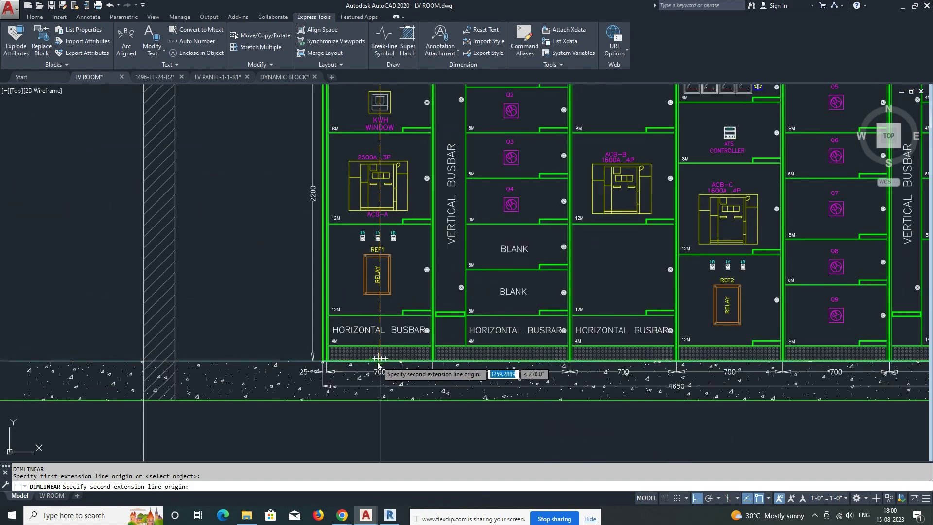
left_click(379, 363)
scroll(379, 364, "down", 5)
left_click(287, 322)
scroll(287, 322, "down", 3)
scroll(337, 286, "up", 5)
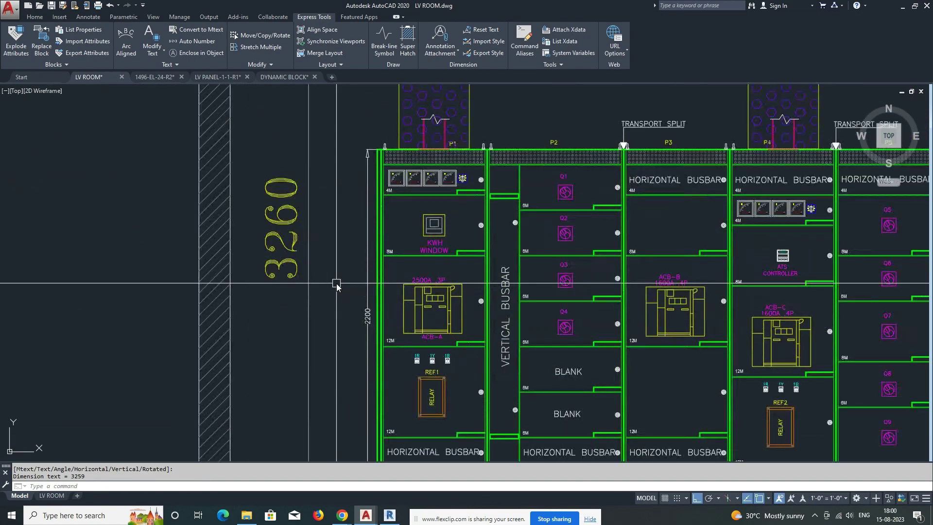
key("Return")
scroll(336, 286, "up", 3)
left_click(384, 148)
scroll(384, 148, "down", 5)
scroll(367, 301, "up", 5)
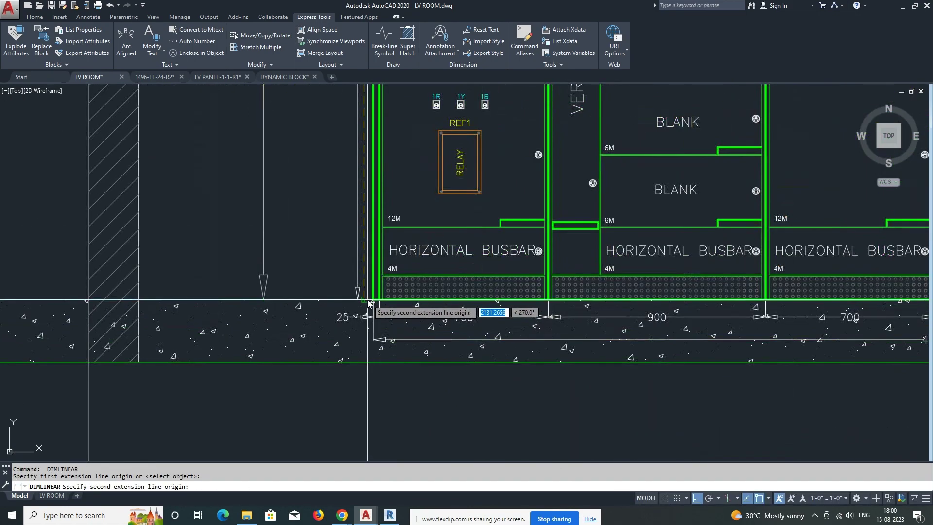
left_click(368, 302)
scroll(339, 283, "down", 4)
left_click(341, 280)
key("Escape")
scroll(370, 292, "down", 5)
scroll(355, 264, "up", 5)
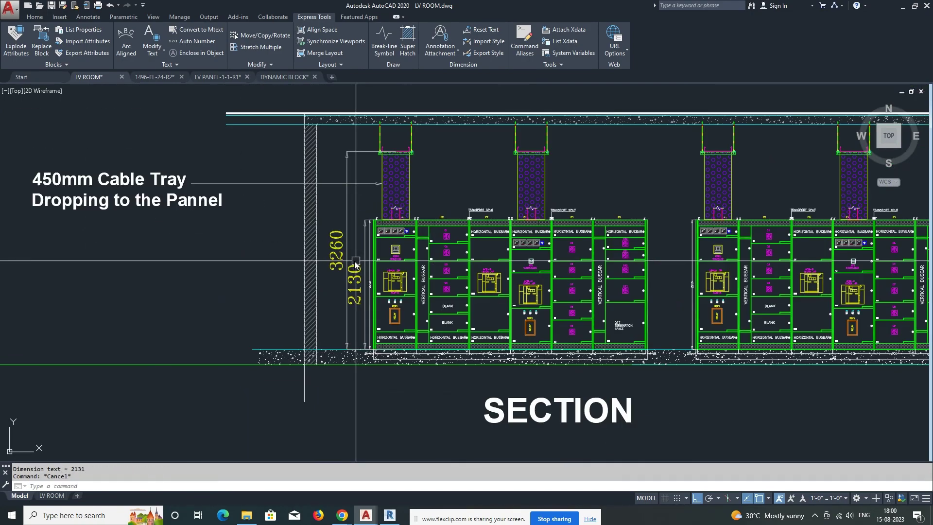
scroll(352, 282, "up", 2)
scroll(345, 285, "down", 2)
scroll(452, 243, "down", 3)
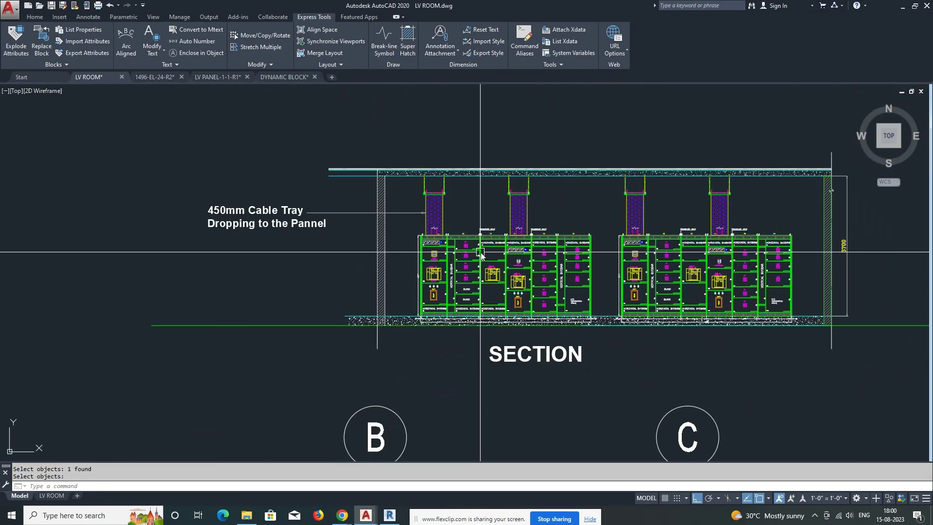
scroll(444, 213, "down", 2)
mouse_move(444, 213)
middle_mouse_down()
mouse_move(439, 159)
mouse_move(432, 242)
mouse_move(408, 291)
middle_mouse_up()
scroll(402, 237, "up", 4)
key("Escape")
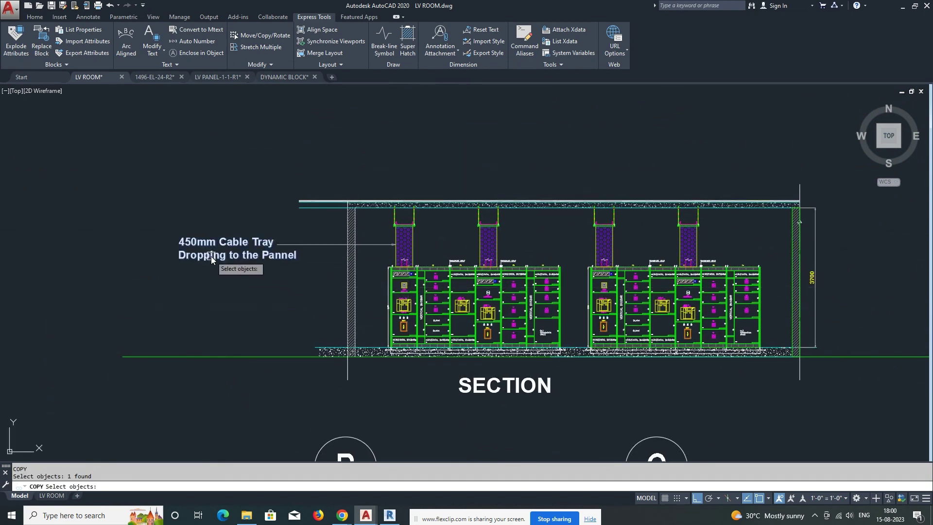
left_click(211, 256)
key("Return")
left_click(211, 255)
scroll(389, 297, "down", 3)
key("Escape")
type("d")
key("Return")
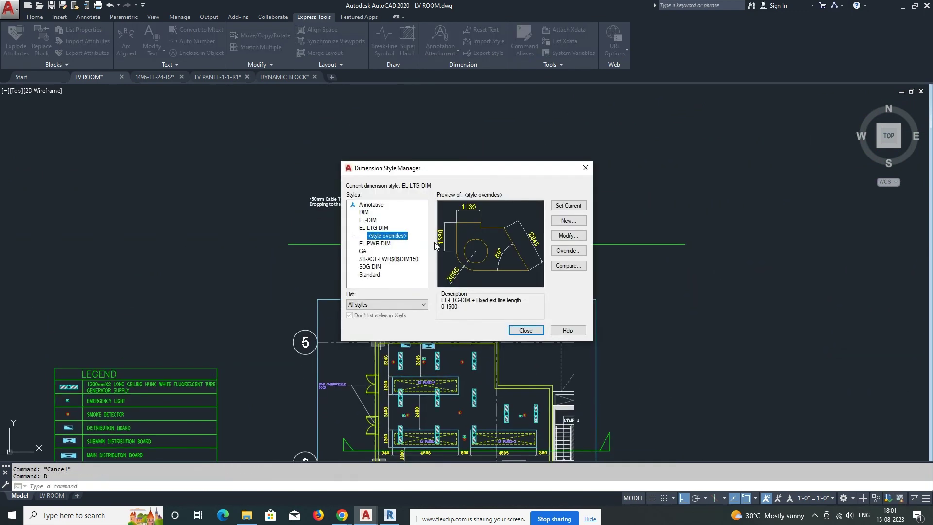
left_click(368, 220)
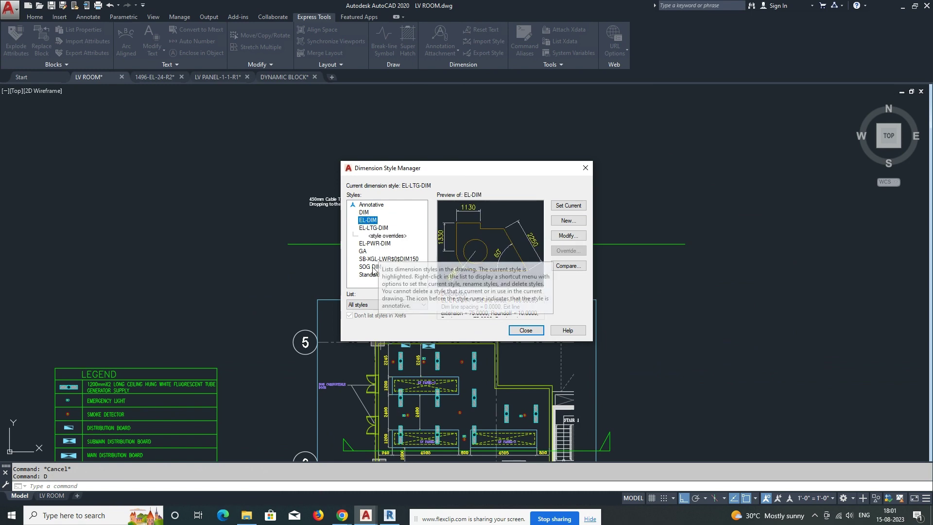
left_click(364, 212)
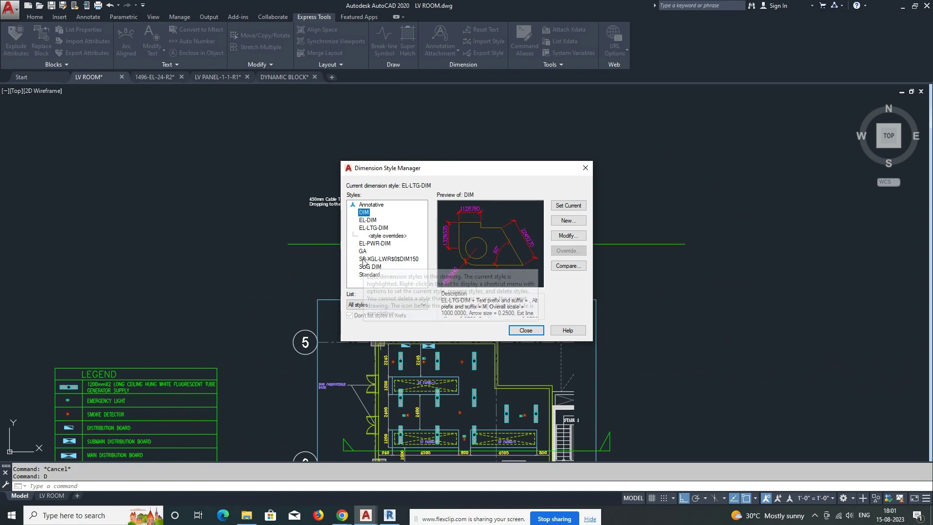
key("Escape")
scroll(363, 273, "up", 2)
scroll(364, 284, "up", 3)
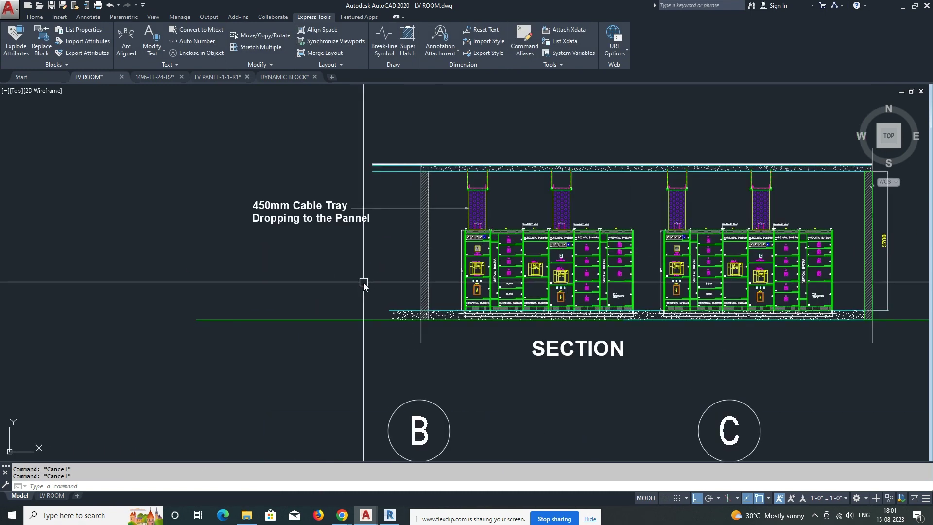
scroll(384, 273, "up", 2)
scroll(386, 245, "up", 3)
Add a 3700 height dimension beside the section.
left_click(386, 245)
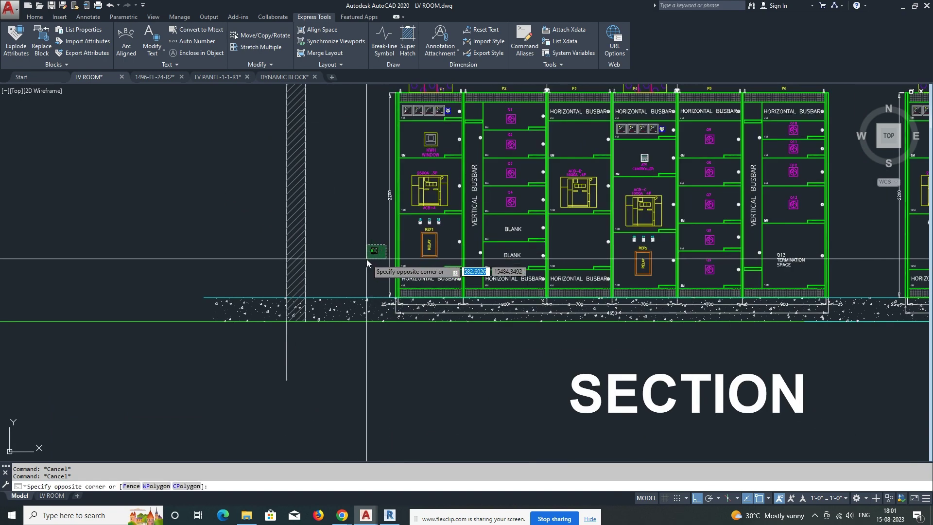
key("Escape")
scroll(376, 290, "down", 3)
type("dli")
key("Return")
left_click(372, 299)
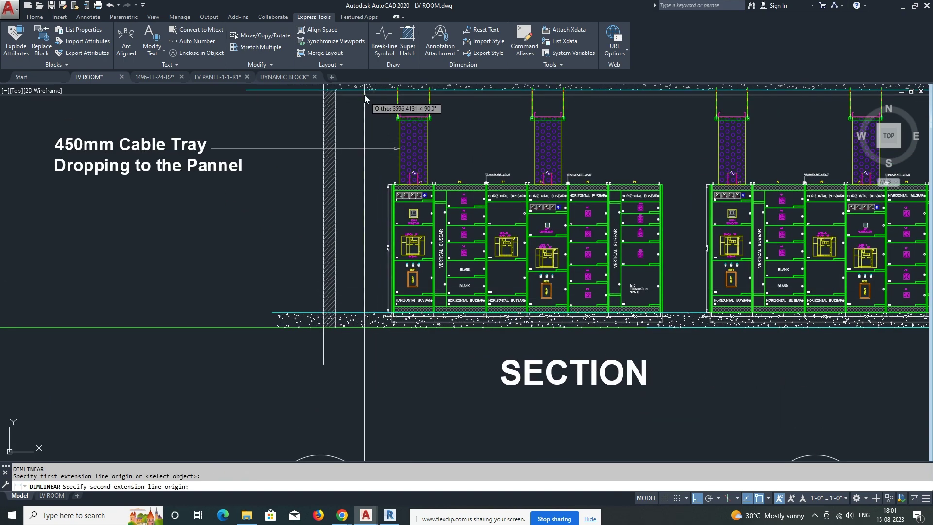
left_click(364, 95)
left_click(304, 226)
key("Escape")
Make the EL-LTG-DIM dimension style current, discarding the style overrides.
scroll(520, 266, "down", 3)
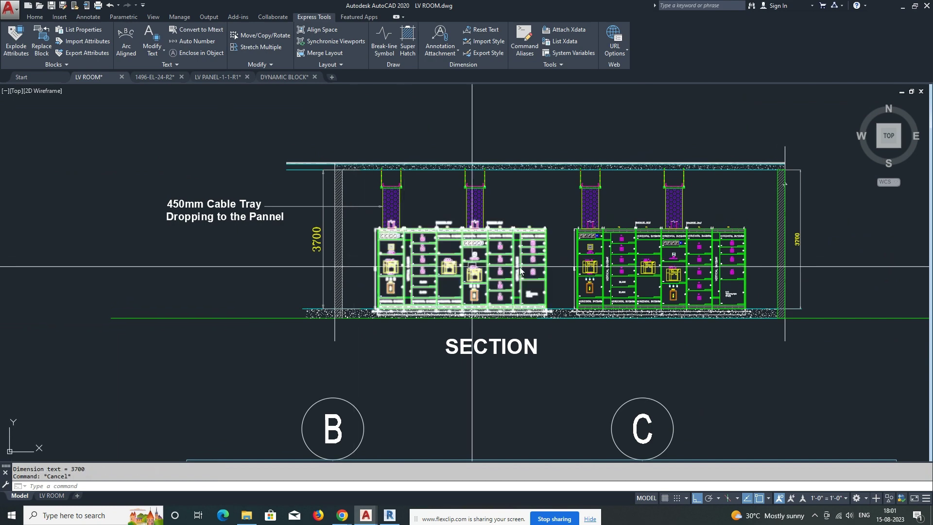
type("ma")
key("Return")
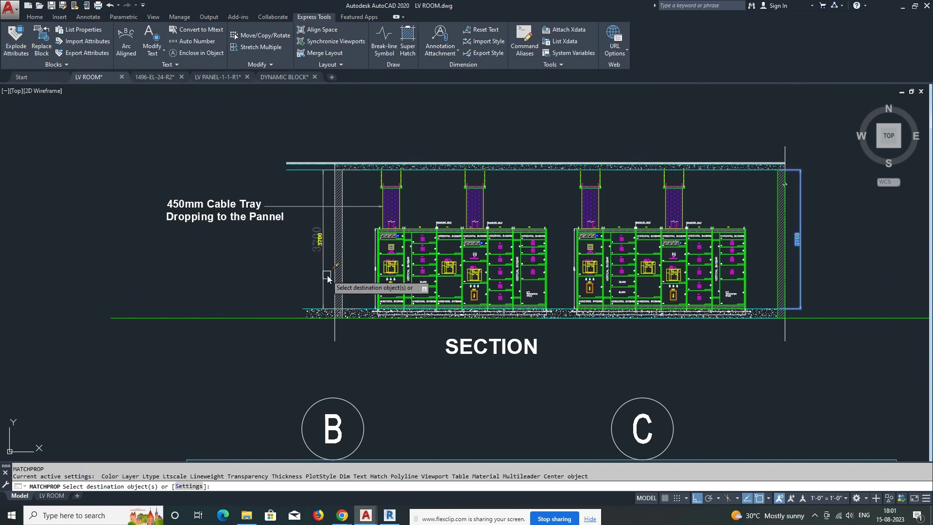
key("Escape")
key("ctrl+1")
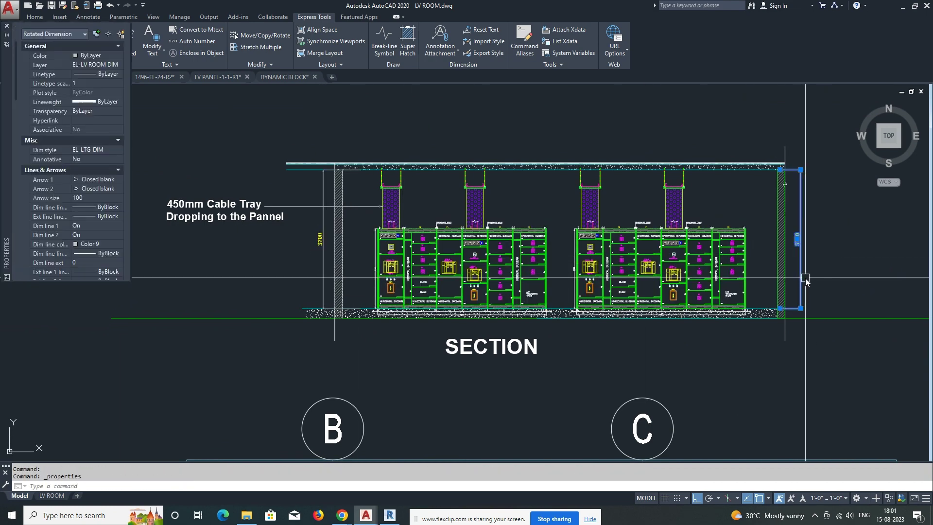
key("Escape")
key("Escape")
type("d")
key("Return")
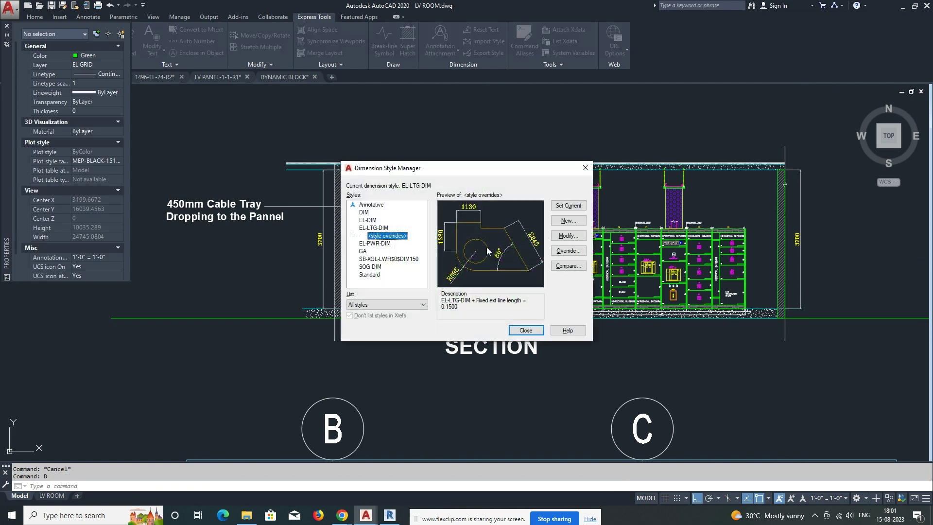
left_click(568, 206)
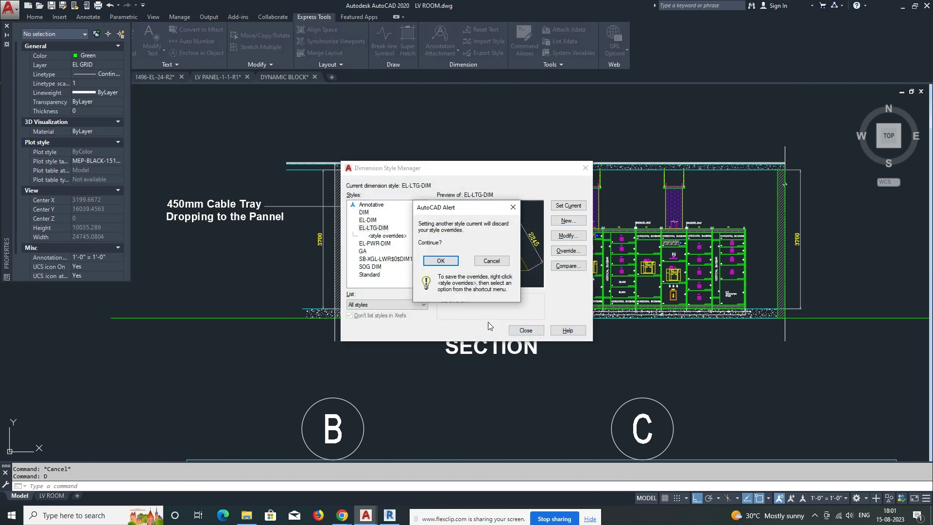
left_click(451, 261)
left_click(526, 330)
scroll(372, 314, "up", 2)
scroll(373, 313, "up", 3)
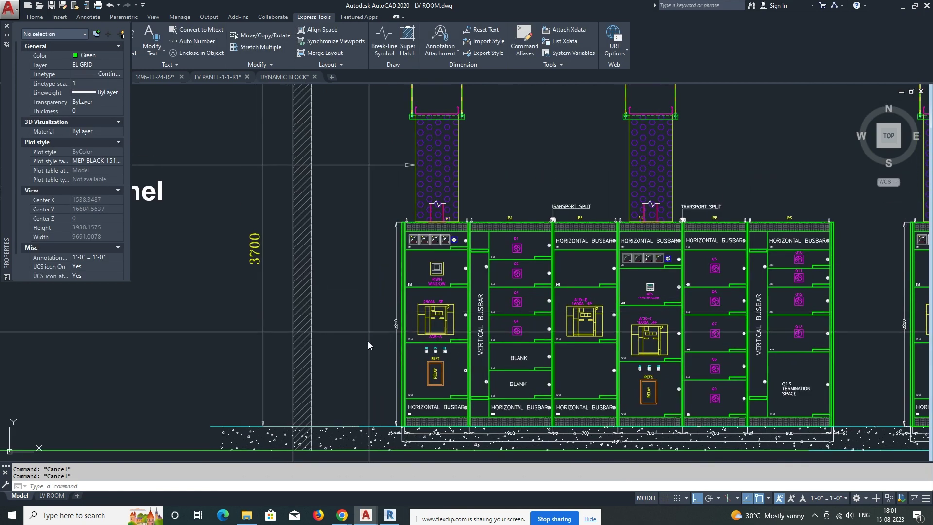
Dimension the 2125 panel height and match its style to the 3700 dimension.
type("dli")
key("Return")
left_click(397, 350)
scroll(398, 272, "up", 3)
left_click(398, 201)
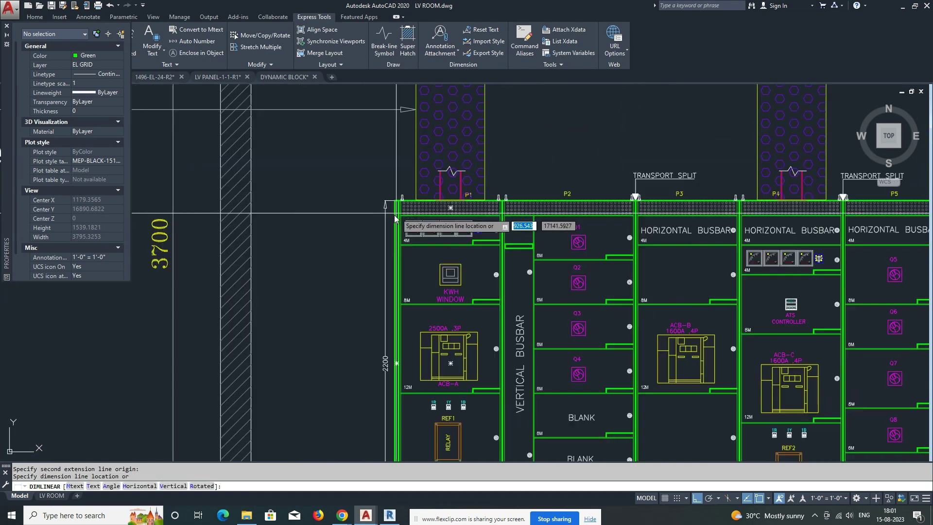
scroll(394, 219, "down", 4)
left_click(363, 232)
type("ma")
key("Return")
left_click(247, 233)
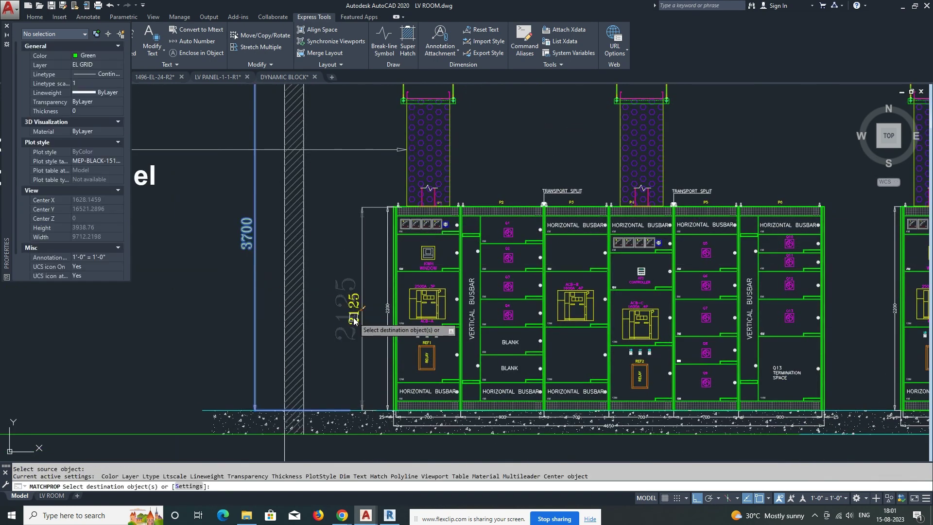
left_click(354, 321)
key("Escape")
key("Escape")
Continue the height dimension with 1135 up to the cable-tray top.
middle_click_drag(365, 264, 343, 340)
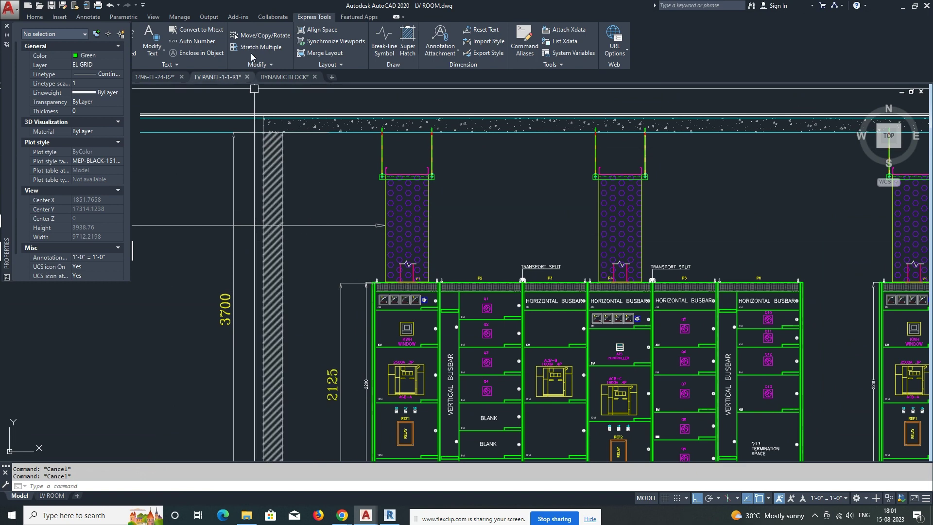
left_click(93, 18)
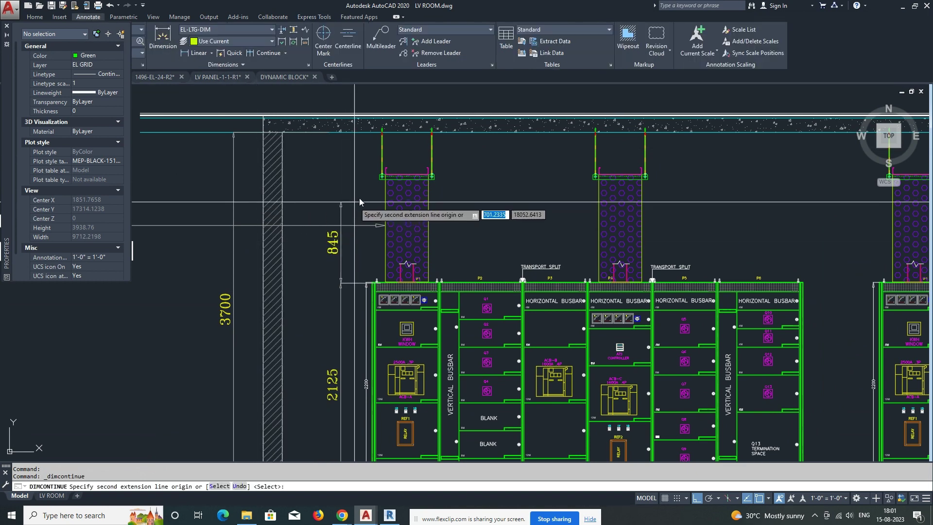
scroll(387, 185, "up", 3)
scroll(402, 185, "up", 2)
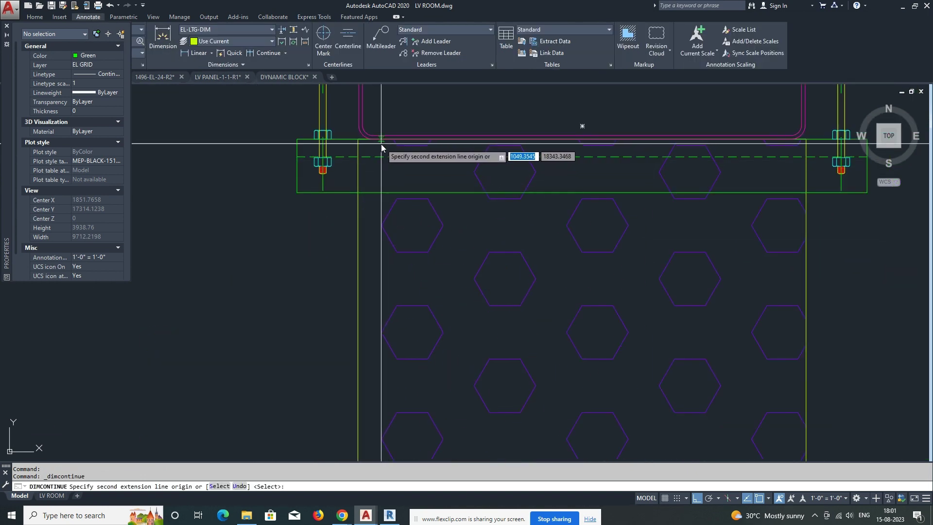
left_click(379, 146)
scroll(384, 204, "down", 4)
scroll(377, 173, "down", 1)
scroll(377, 173, "down", 5)
key("Escape")
scroll(422, 272, "up", 4)
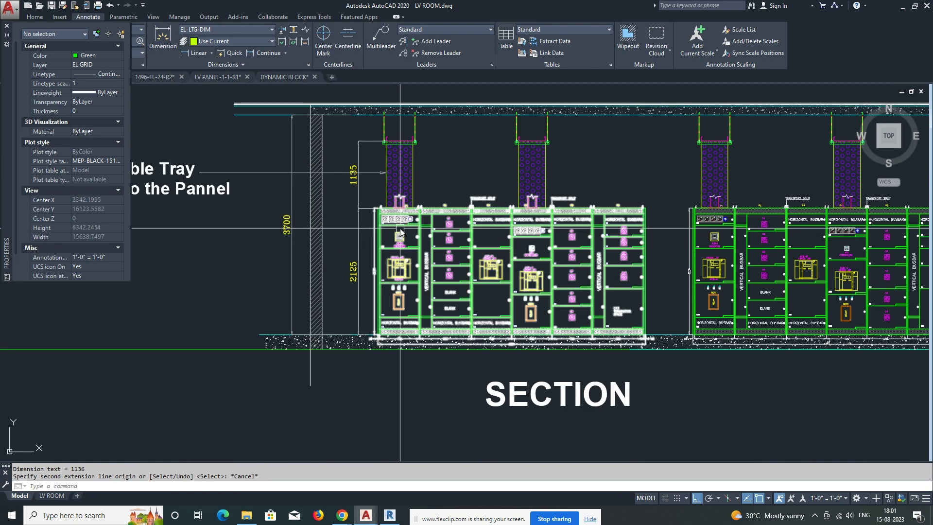
middle_click_drag(435, 297, 422, 256)
Add a 940 dimension from the wall base to the panel's left edge, below the floor.
type("dli")
key("Return")
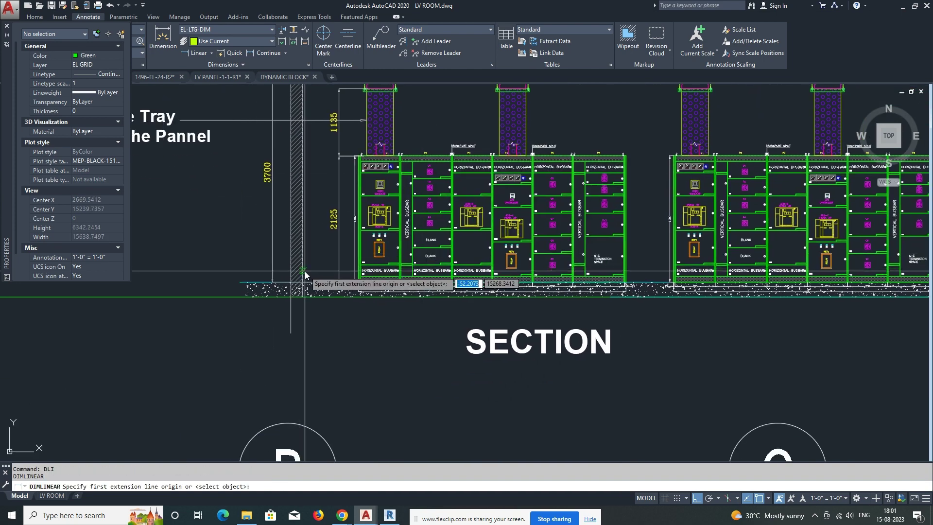
left_click(310, 276)
left_click(361, 336)
type("m")
key("Return")
left_click(535, 340)
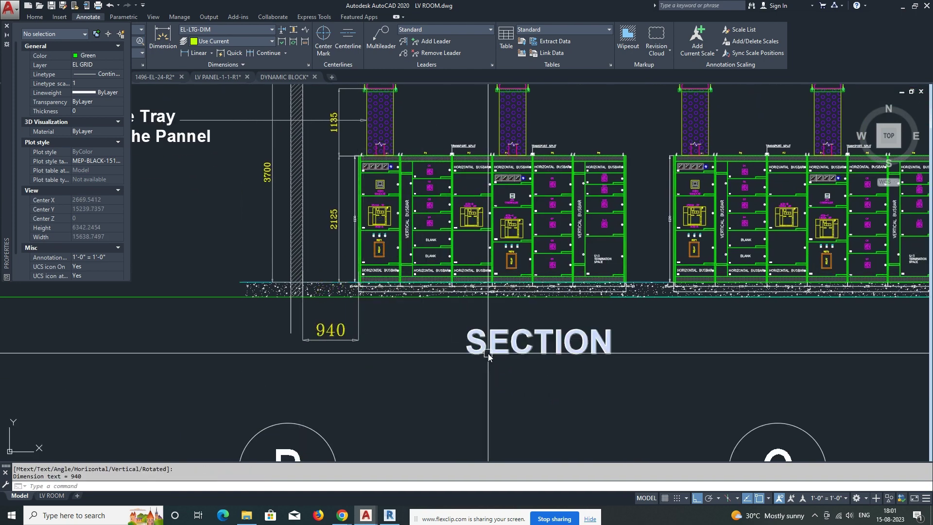
middle_click_drag(535, 340, 505, 290)
left_click(488, 332)
key("Escape")
Match the 940 dimension's style to the 2125 dimension.
type("ma")
key("Return")
left_click(309, 215)
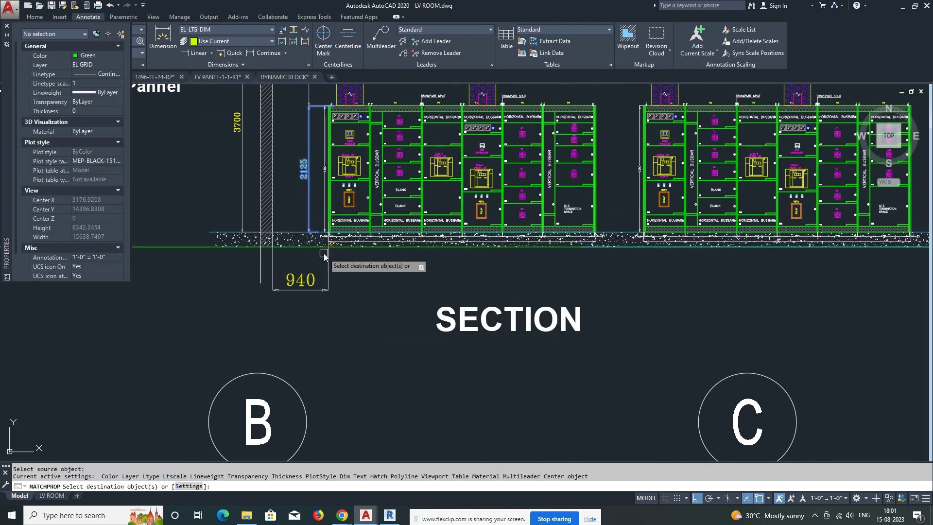
left_click(301, 285)
key("Escape")
Continue the base chain with 700, 870 and 680 bay dimensions.
left_click(264, 56)
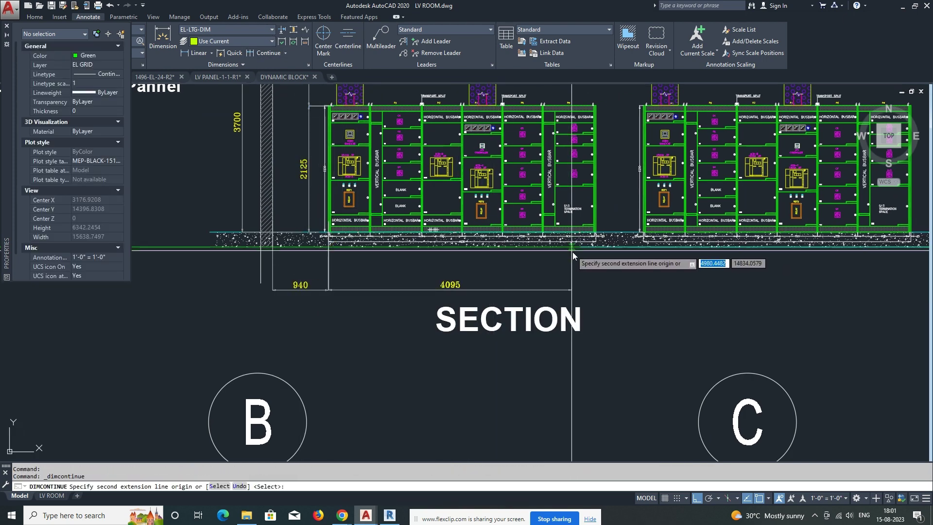
scroll(366, 239, "up", 6)
left_click(383, 212)
scroll(601, 217, "down", 5)
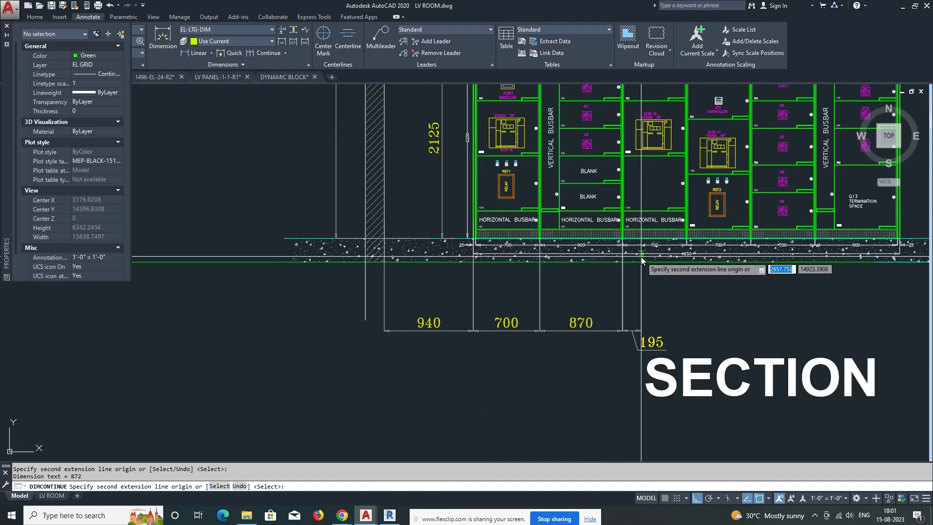
scroll(523, 214, "up", 5)
left_click(524, 214)
scroll(524, 214, "down", 5)
scroll(353, 208, "up", 5)
left_click(352, 208)
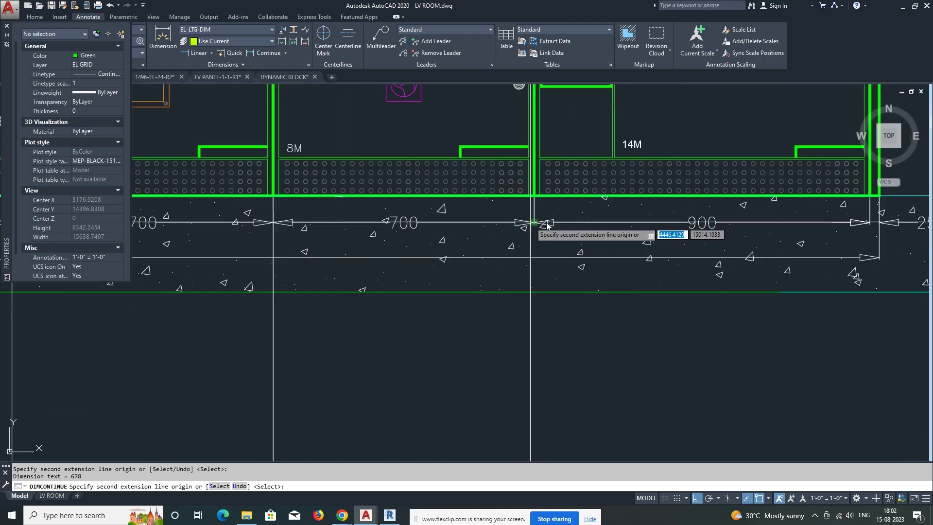
Extend the chain with 895, 800, 4505 and a final 850 to the wall.
scroll(535, 214, "down", 5)
scroll(679, 205, "up", 5)
left_click(680, 203)
scroll(552, 224, "down", 3)
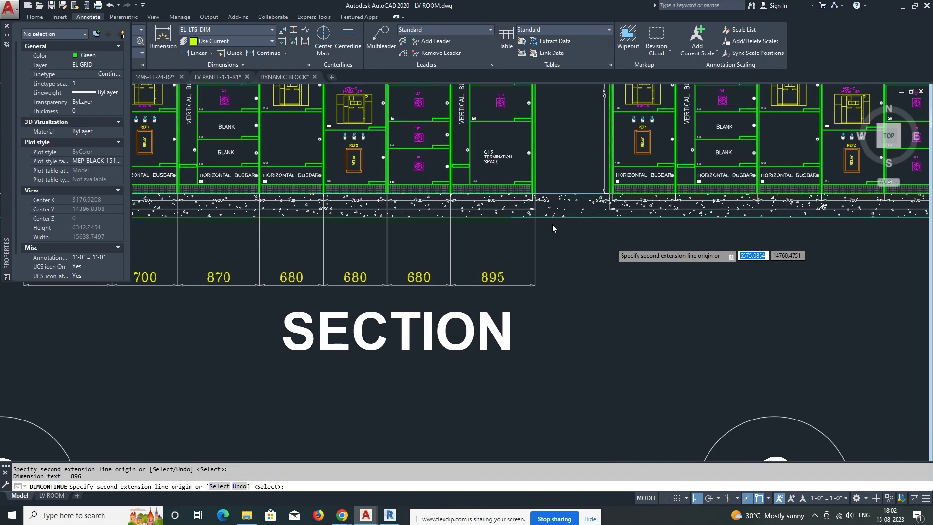
left_click(574, 219)
scroll(607, 217, "down", 3)
scroll(741, 223, "up", 5)
left_click(714, 223)
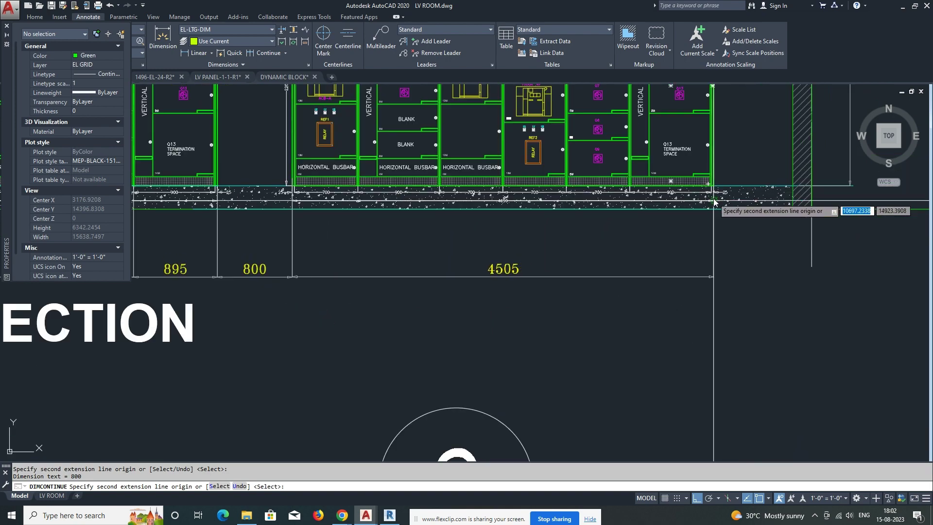
scroll(709, 227, "down", 3)
scroll(713, 227, "up", 3)
left_click(714, 225)
key("Escape")
scroll(474, 268, "down", 3)
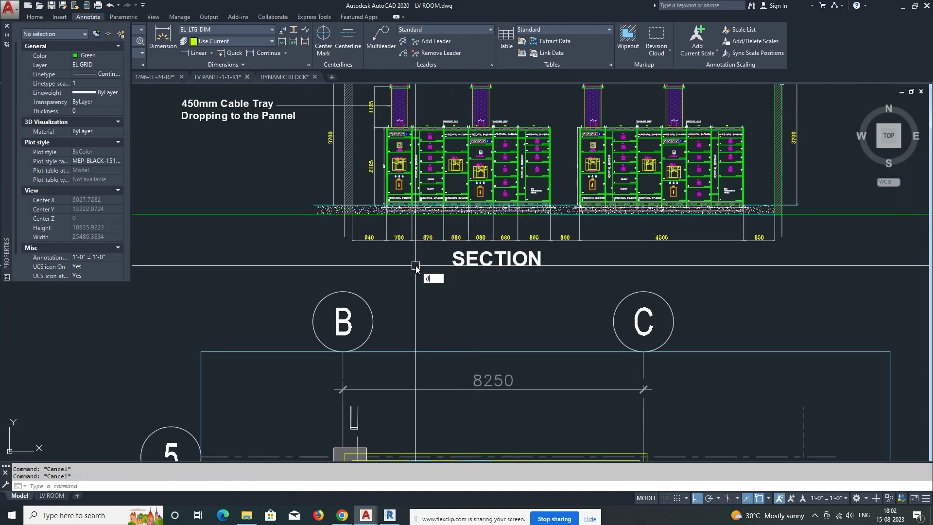
Add the overall 11595 linear dimension below the chain.
type("li")
key("Return")
left_click(382, 264)
left_click(804, 264)
left_click(701, 285)
key("Escape")
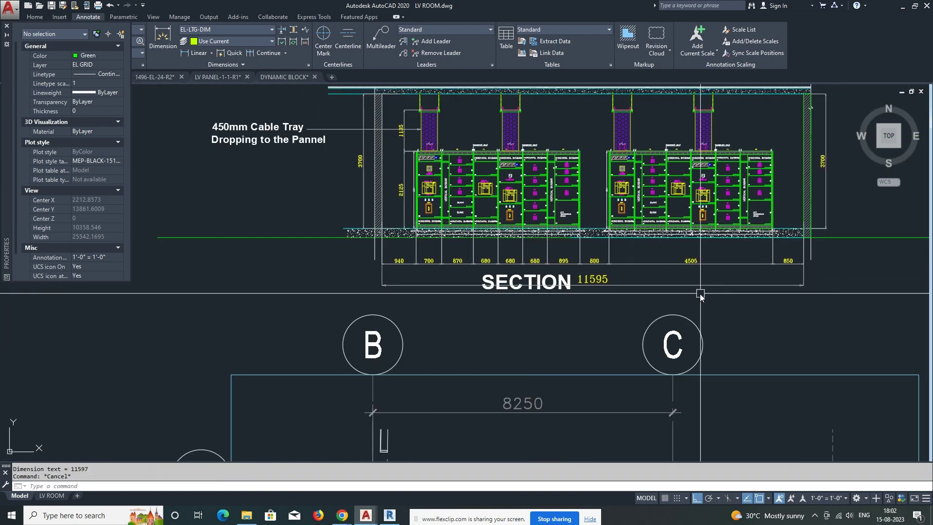
key("Escape")
scroll(533, 290, "up", 2)
Copy the 450mm cable-tray label to the right of the panels.
left_click(667, 302)
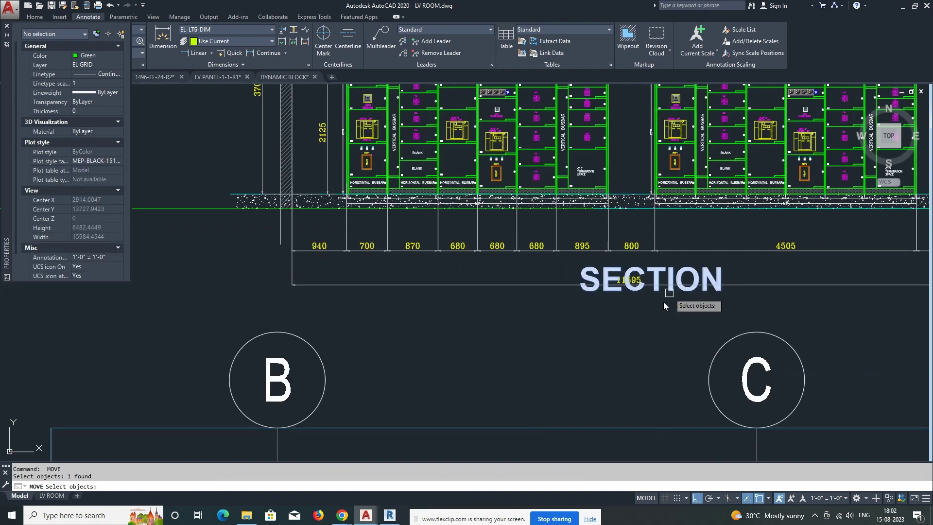
scroll(521, 324, "down", 2)
scroll(547, 291, "up", 4)
scroll(546, 290, "down", 3)
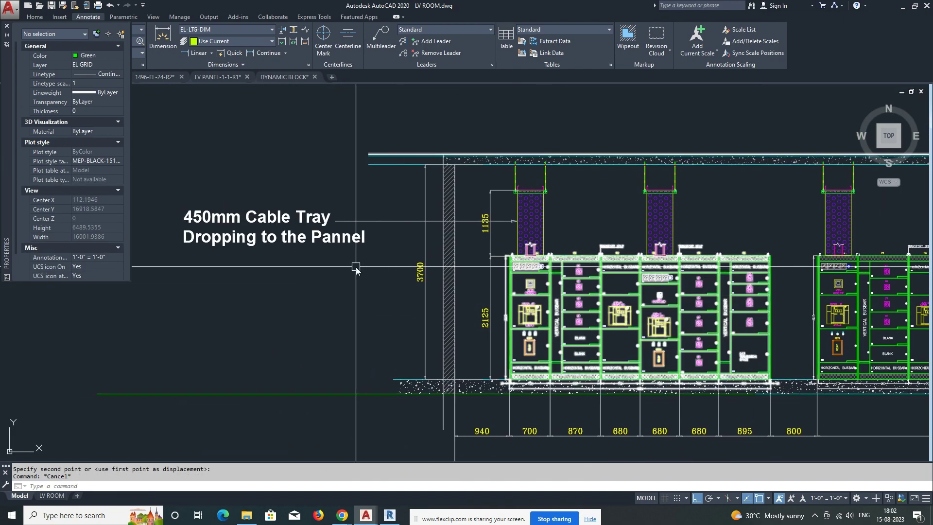
type("co")
key("Return")
left_click(583, 270)
key("F8")
scroll(626, 295, "down", 2)
left_click(626, 295)
key("Escape")
scroll(479, 277, "up", 2)
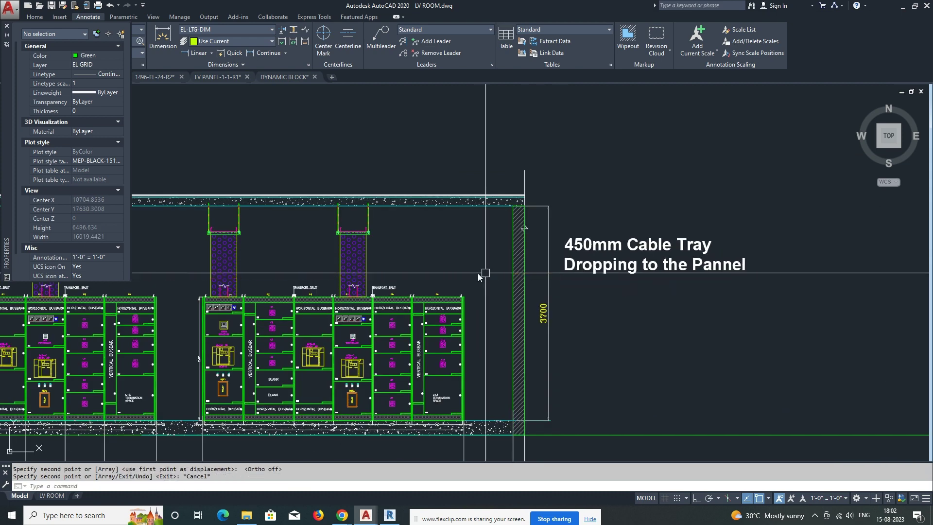
Draw a leader line starting from the right-hand cable-tray top.
type("e")
key("Return")
left_click(354, 264)
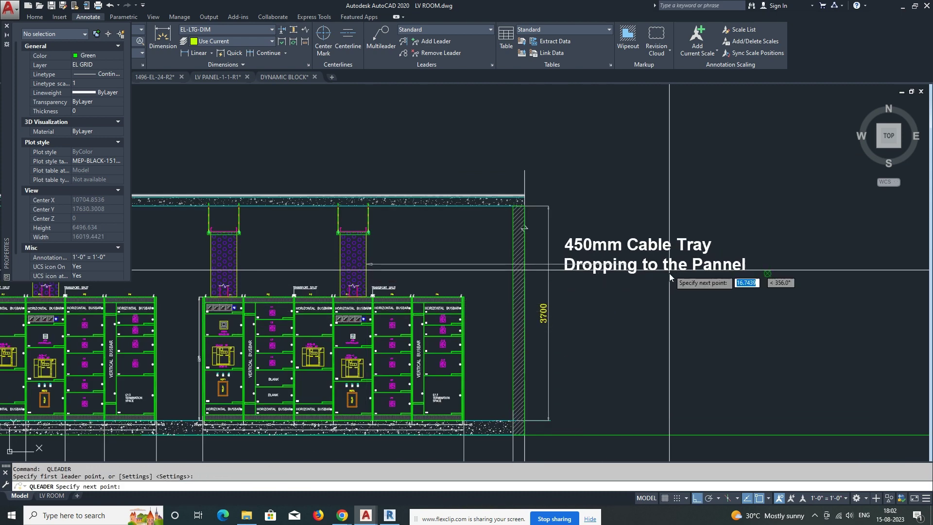
type("le")
key("Return")
middle_click_drag(693, 308, 801, 316)
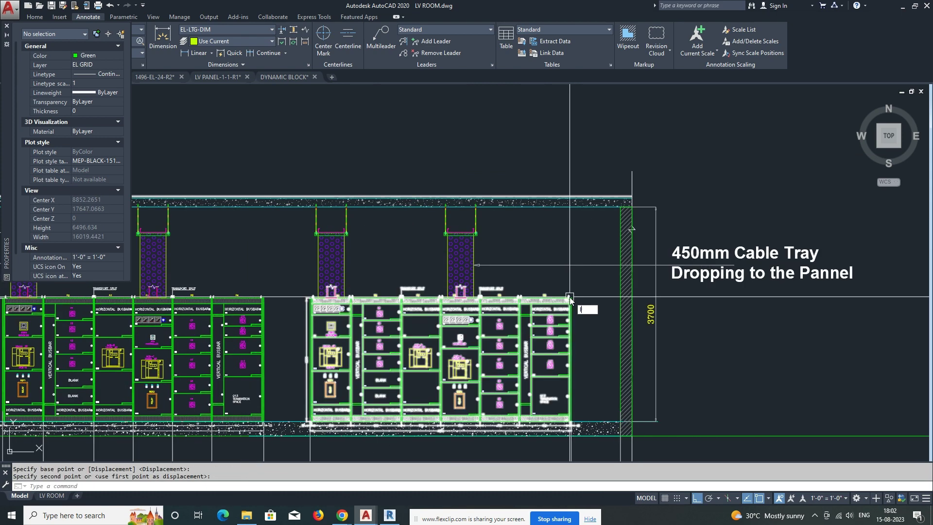
left_click(332, 233)
middle_click_drag(338, 217, 337, 243)
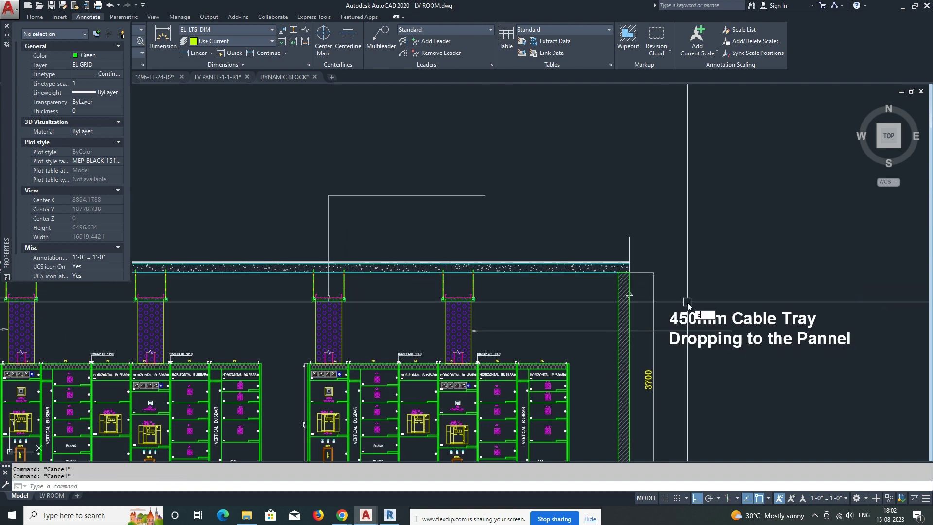
Place the label copies above the right-hand panel group's trays.
left_click(735, 345)
key("Return")
left_click(454, 215)
middle_click_drag(828, 286, 763, 235)
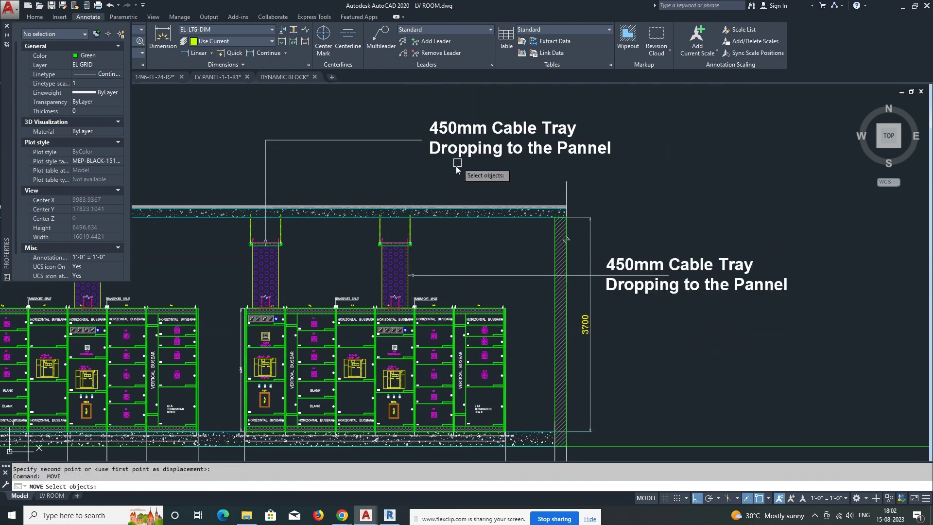
key("Escape")
key("Escape")
scroll(572, 213, "down", 2)
scroll(572, 213, "up", 2)
left_click(607, 183)
scroll(638, 214, "up", 2)
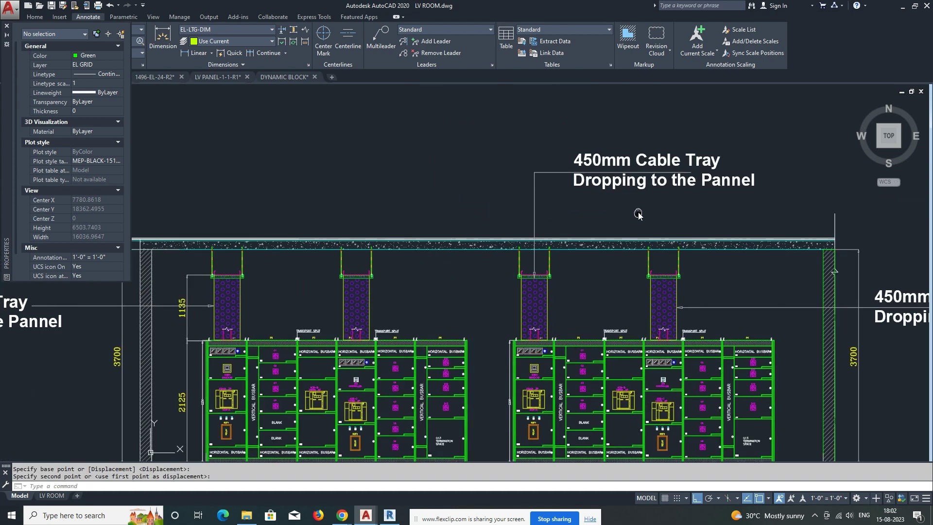
left_click(550, 264)
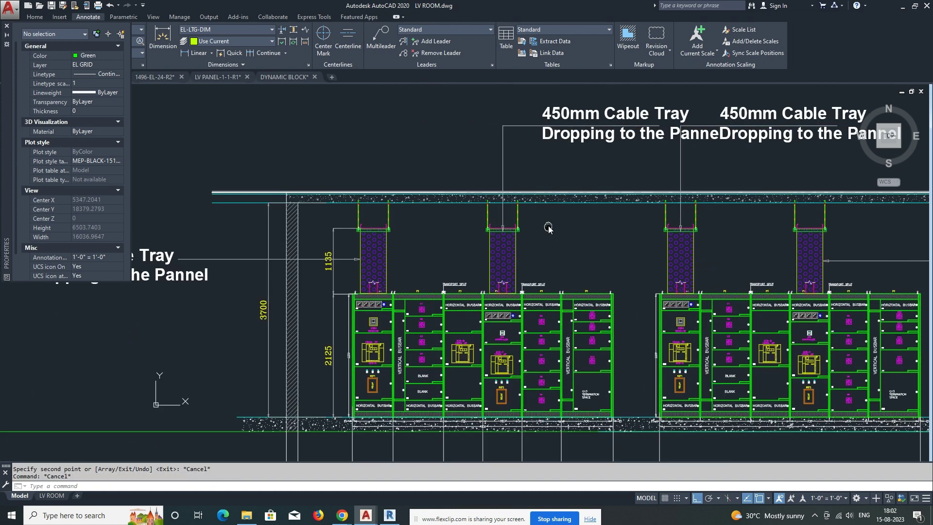
scroll(540, 228, "up", 5)
Draw a cable circle of diameter 100 inside the tray cross-section.
key("Escape")
type("c")
key("Return")
left_click(410, 229)
scroll(417, 221, "up", 2)
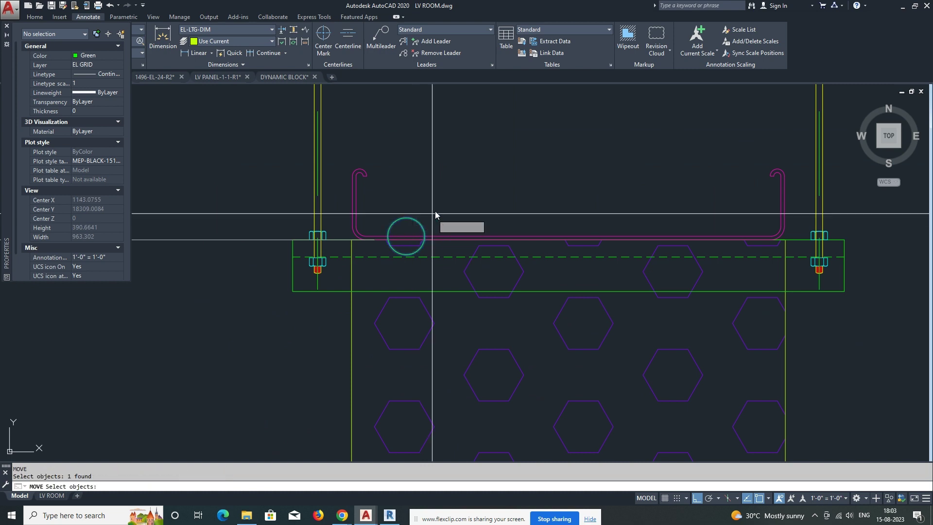
left_click(439, 195)
type("100")
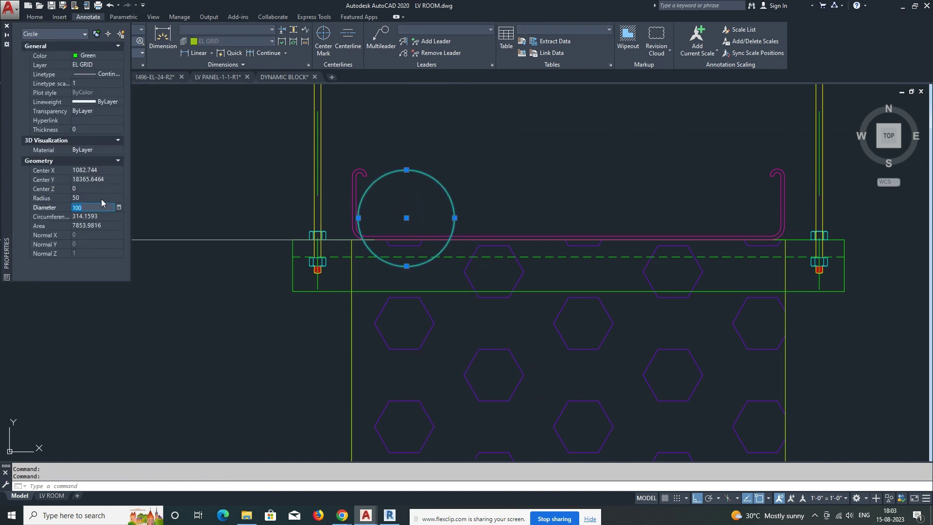
key("Return")
key("Return")
key("Escape")
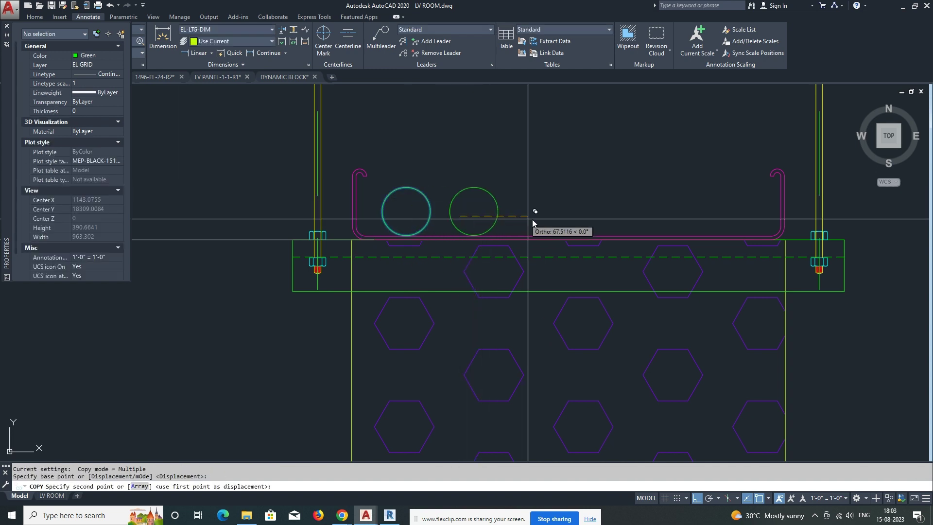
Copy the circle along the tray to make four evenly spaced cables.
left_click(547, 220)
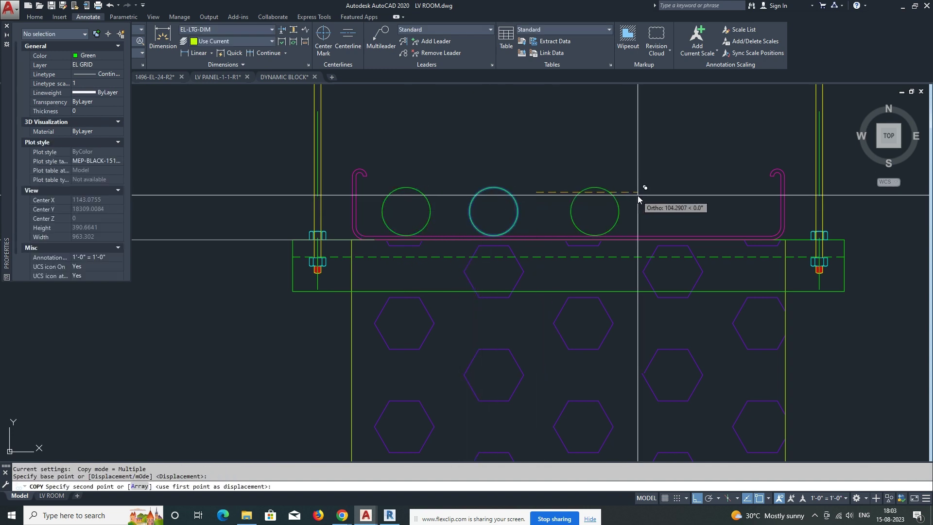
left_click(582, 211)
key("Return")
scroll(632, 195, "down", 1)
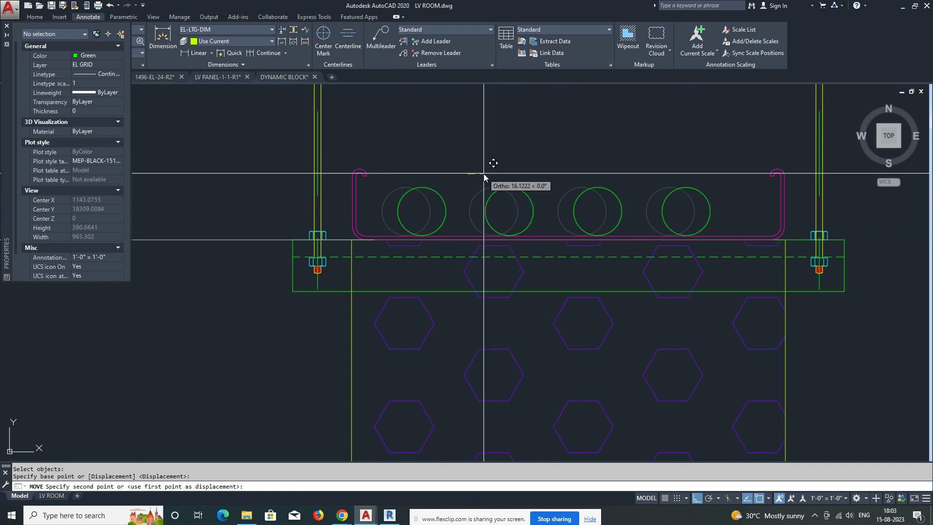
scroll(493, 160, "down", 3)
scroll(423, 193, "up", 3)
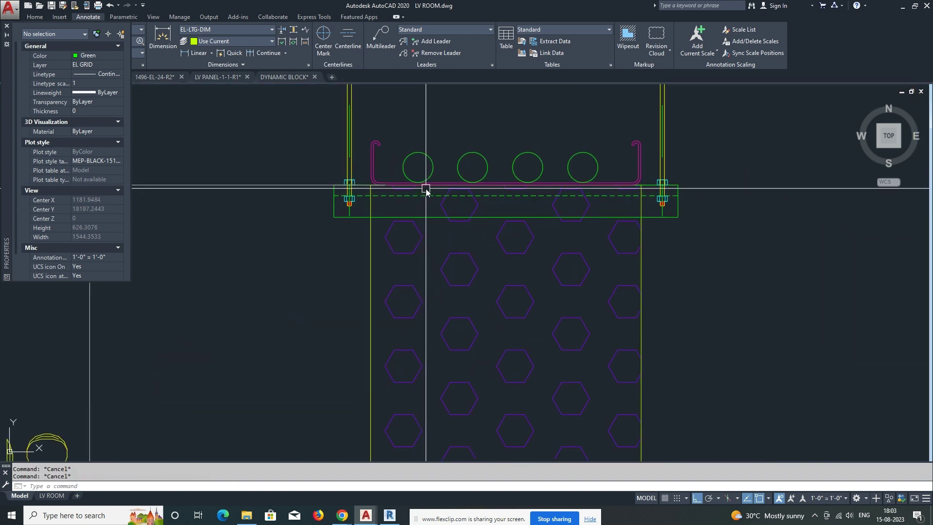
Try a cable-drop rectangle, stretch it toward the panel, then discard it.
left_click(403, 170)
scroll(432, 182, "up", 4)
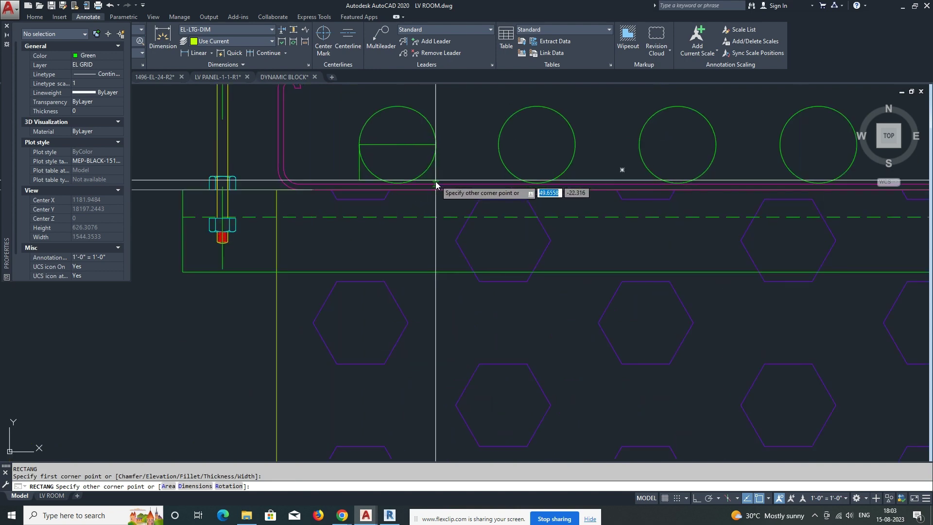
left_click(440, 172)
scroll(440, 172, "up", 3)
type("s")
key("Return")
left_click(446, 139)
left_click(437, 163)
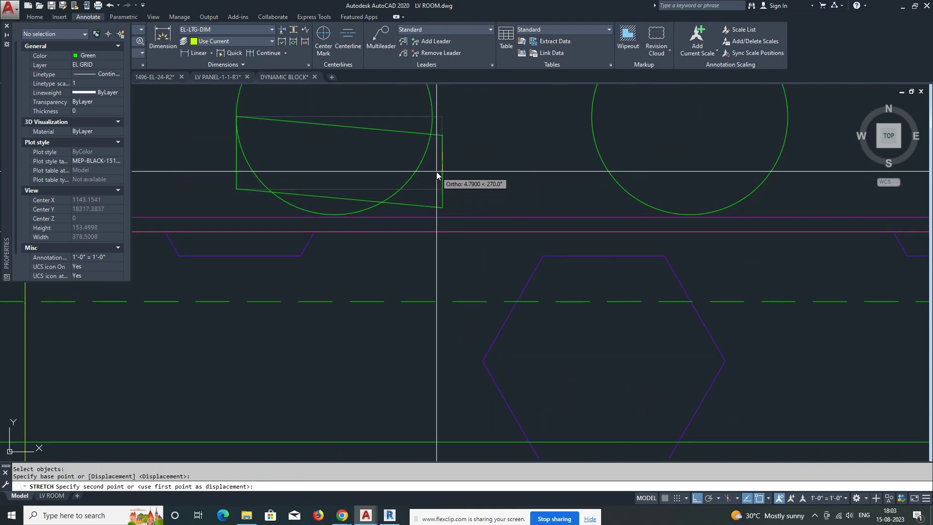
key("Escape")
scroll(380, 153, "down", 2)
Start a polyline near the tray drop.
type("pl")
key("Return")
left_click(342, 205)
Cancel the polyline and offset, and draw a cable-drop rectangle under the first cable.
scroll(342, 215, "down", 5)
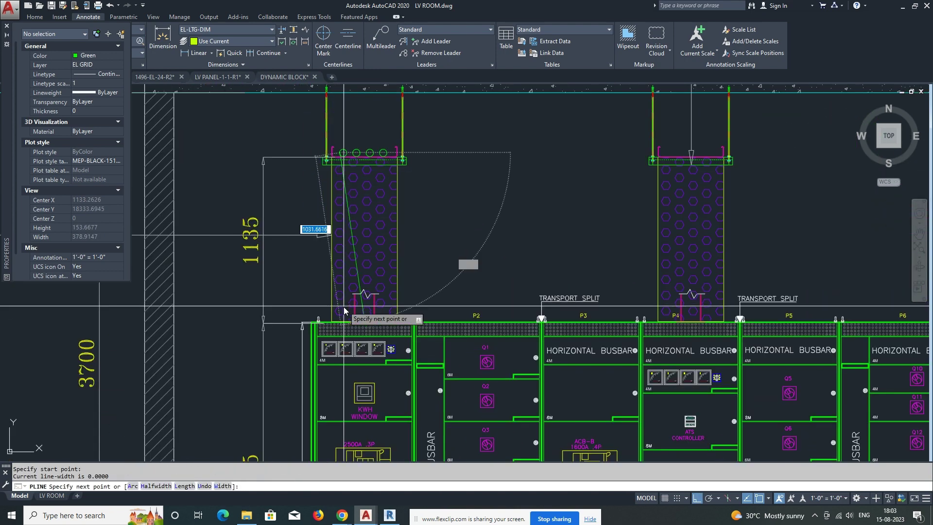
key("Escape")
scroll(350, 200, "up", 4)
key("Escape")
key("Escape")
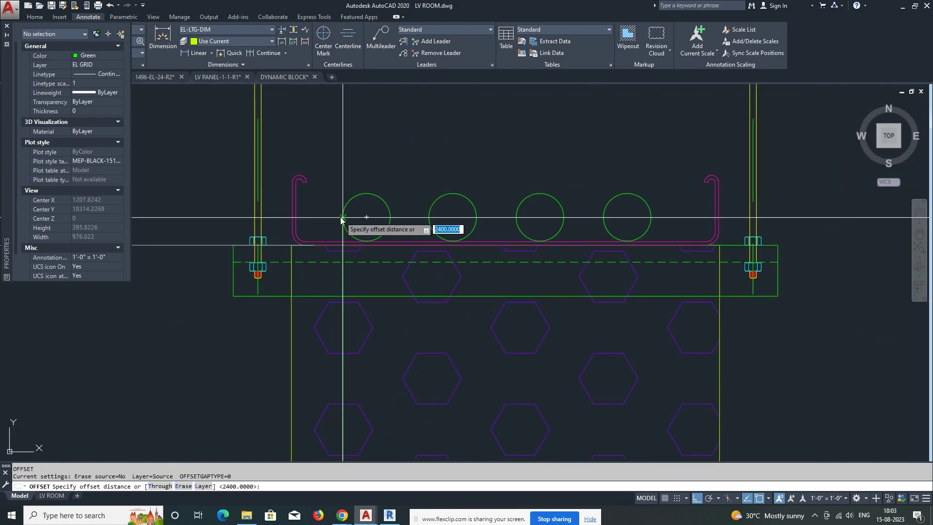
scroll(344, 228, "down", 3)
key("Escape")
type("rec")
key("Return")
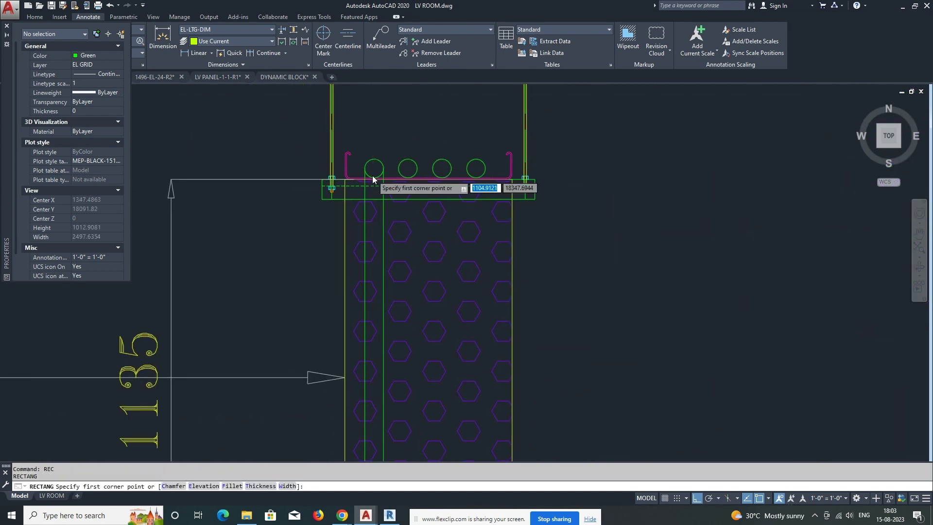
scroll(335, 165, "up", 4)
scroll(337, 150, "down", 5)
scroll(340, 160, "up", 4)
scroll(379, 204, "down", 4)
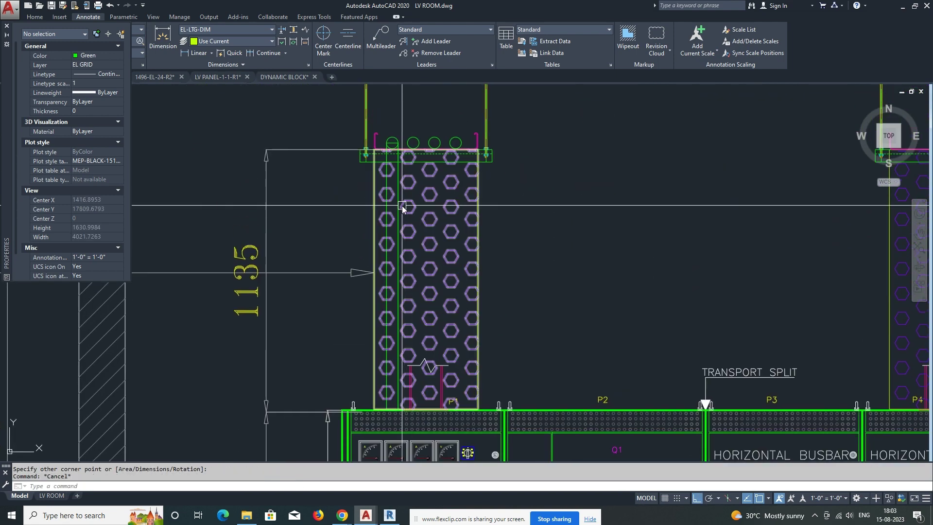
key("Escape")
key("Escape")
scroll(395, 223, "up", 2)
Fill the cable-drop rectangle with a solid green hatch.
left_click(555, 65)
type("H")
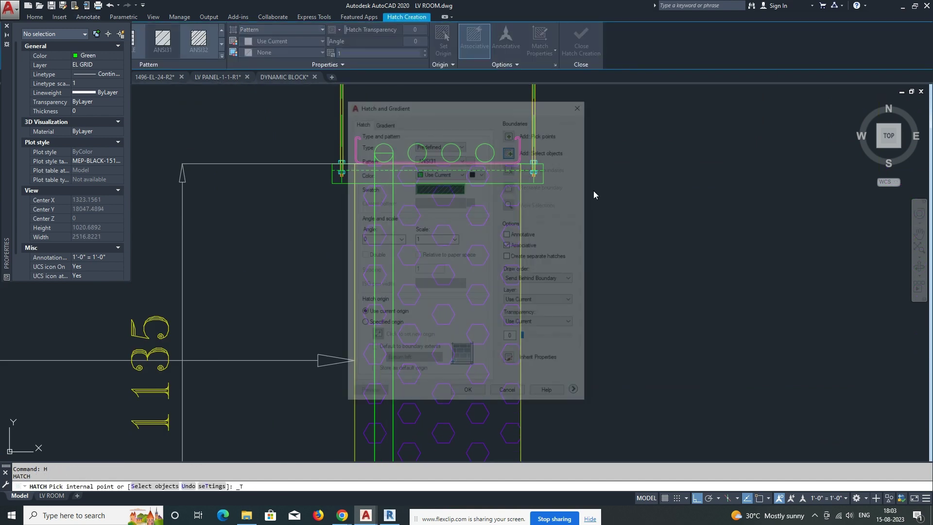
left_click(532, 154)
left_click(395, 212)
right_click(395, 212)
left_click(428, 208)
scroll(392, 157, "up", 4)
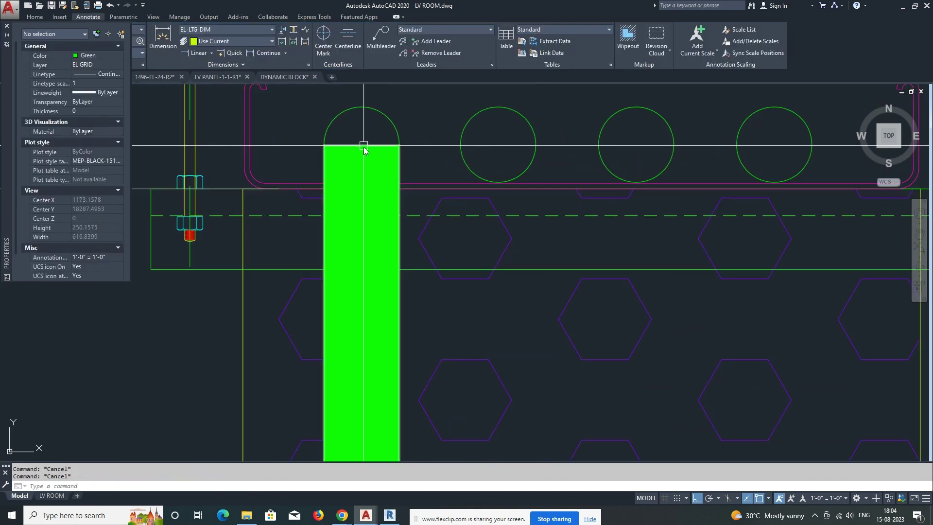
left_click(362, 145)
key("Escape")
key("Escape")
scroll(365, 183, "down", 4)
scroll(371, 189, "down", 2)
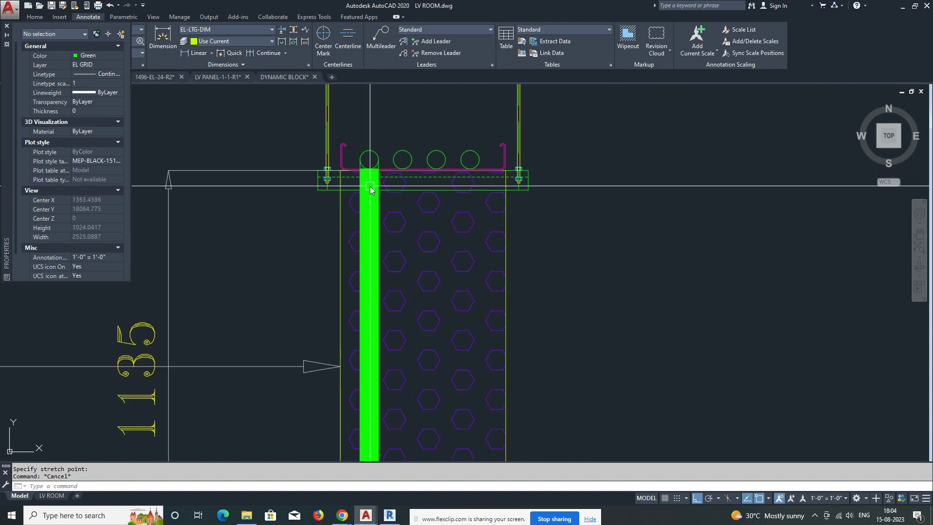
Copy the green bar under the second, third and fourth cable circles.
left_click(368, 186)
left_click(366, 156)
left_click(423, 156)
left_click(471, 156)
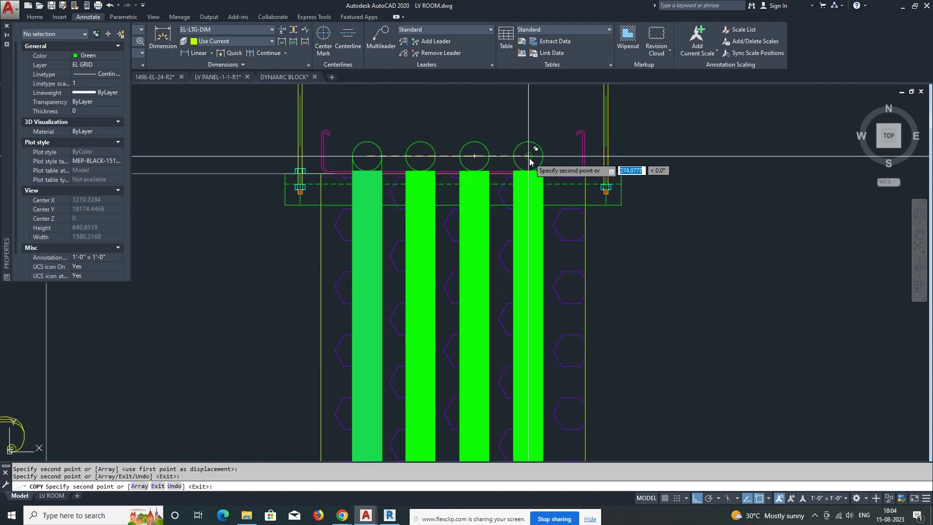
left_click(530, 156)
scroll(486, 195, "down", 5)
middle_click_drag(462, 213, 443, 206)
key("Escape")
key("Escape")
Copy the four cables and their green drops into another panel's tray.
scroll(413, 188, "up", 5)
left_click(472, 136)
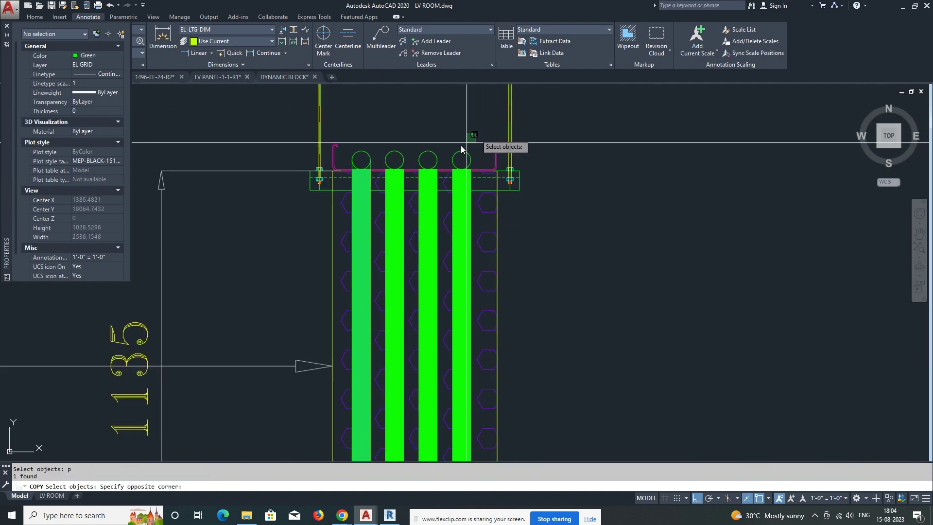
scroll(462, 167, "up", 4)
left_click(481, 185)
scroll(328, 190, "down", 3)
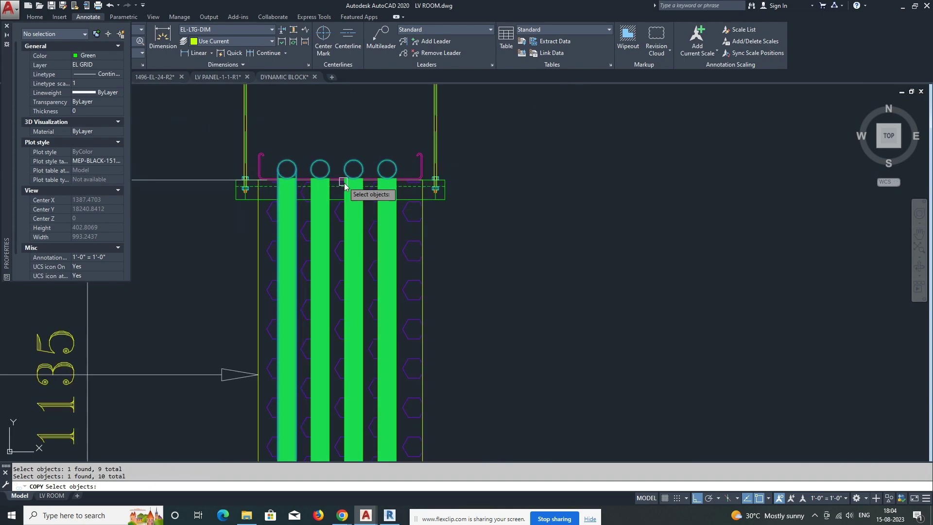
key("Return")
left_click(418, 205)
scroll(418, 204, "up", 2)
scroll(562, 230, "down", 3)
scroll(562, 229, "up", 3)
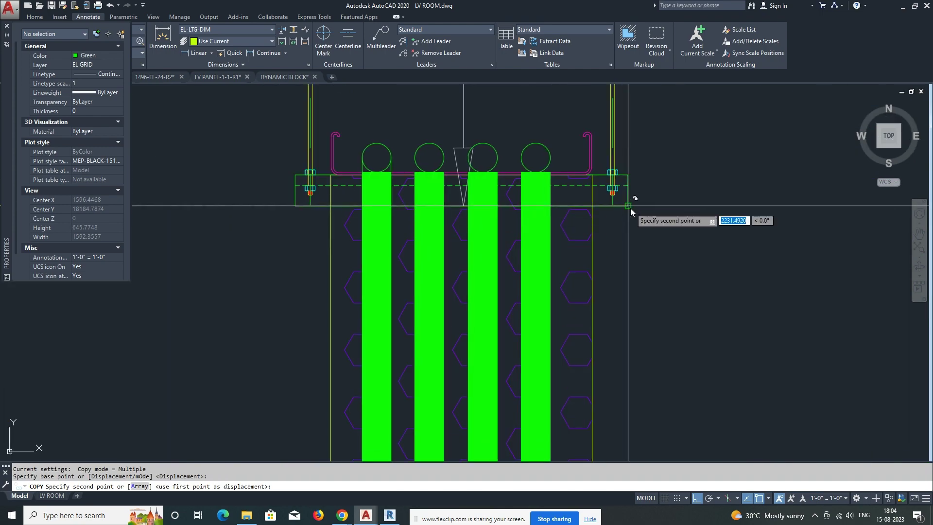
left_click(635, 202)
scroll(635, 202, "down", 3)
scroll(454, 219, "down", 2)
scroll(708, 202, "down", 2)
scroll(727, 220, "up", 3)
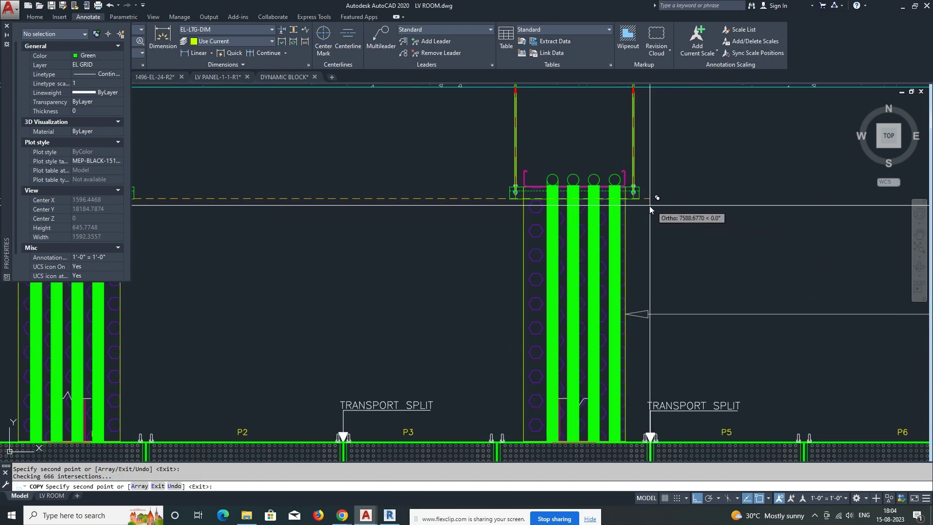
key("Escape")
scroll(637, 197, "down", 4)
scroll(481, 271, "up", 4)
Stretch the left 450mm cable-tray label and its leader higher.
scroll(480, 271, "down", 3)
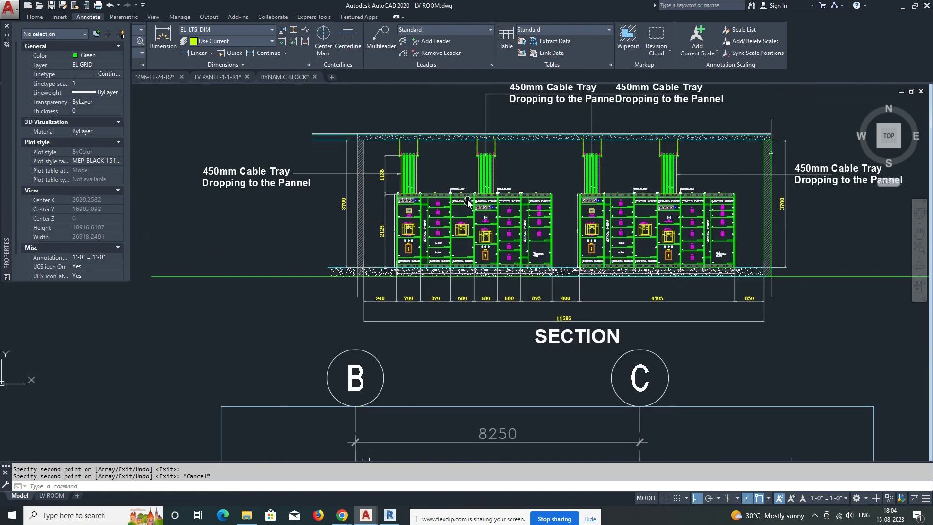
scroll(381, 187, "up", 4)
type("s")
key("Return")
left_click_drag(469, 136, 381, 188)
left_click_drag(574, 173, 812, 190, "shift")
key("Return")
left_click(812, 191)
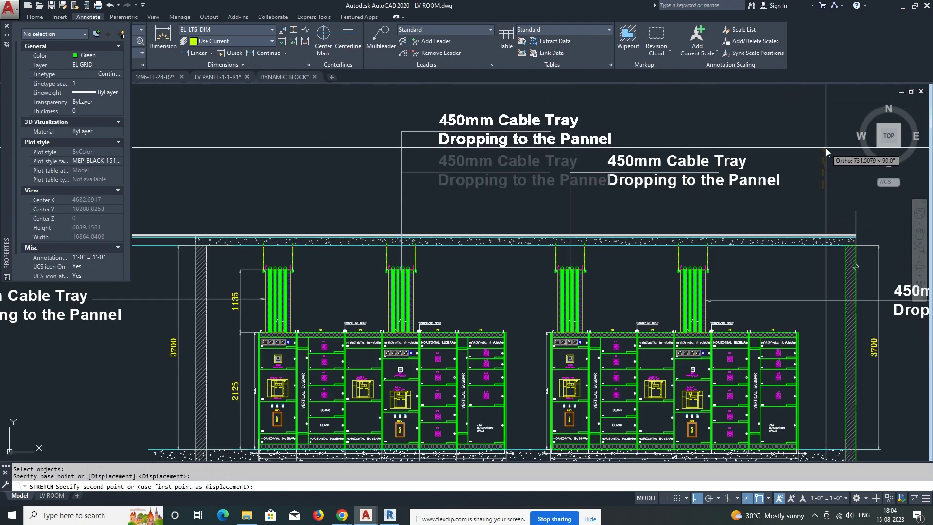
Stretch the remaining cable-tray labels up to the same new height.
left_click(812, 150)
scroll(811, 150, "down", 3)
scroll(589, 182, "up", 3)
left_click_drag(642, 146, 590, 183)
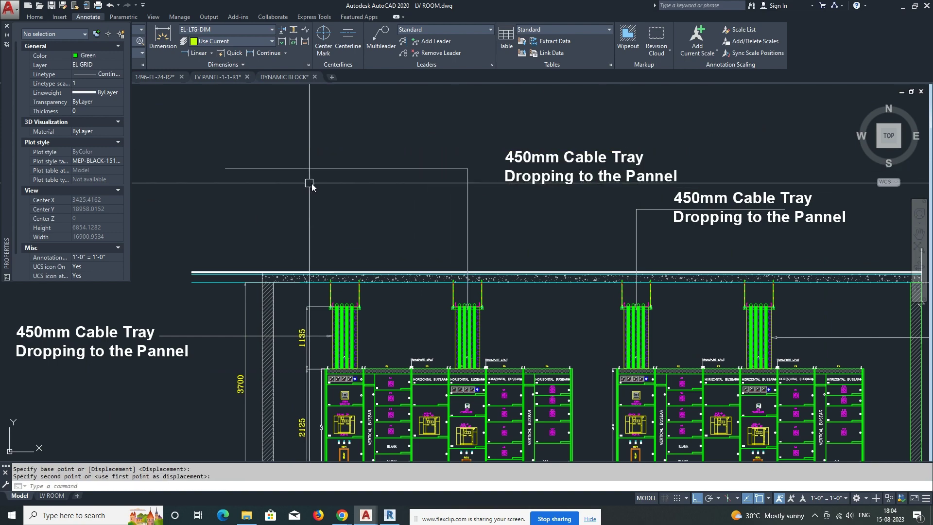
scroll(312, 219, "up", 3)
scroll(406, 256, "down", 5)
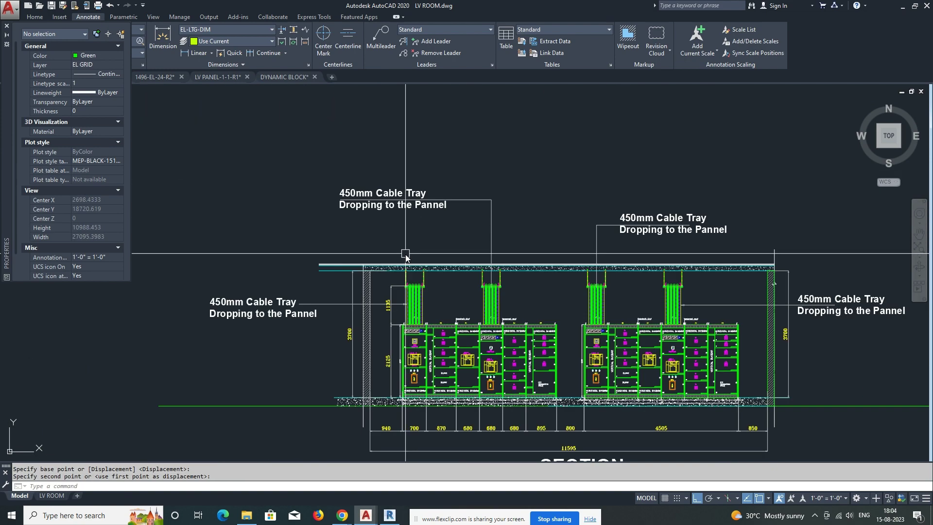
left_click(405, 256)
scroll(406, 292, "down", 3)
scroll(419, 284, "up", 3)
Copy the title text below the plan and retype it as 'thanks for watching'.
type("co")
key("Return")
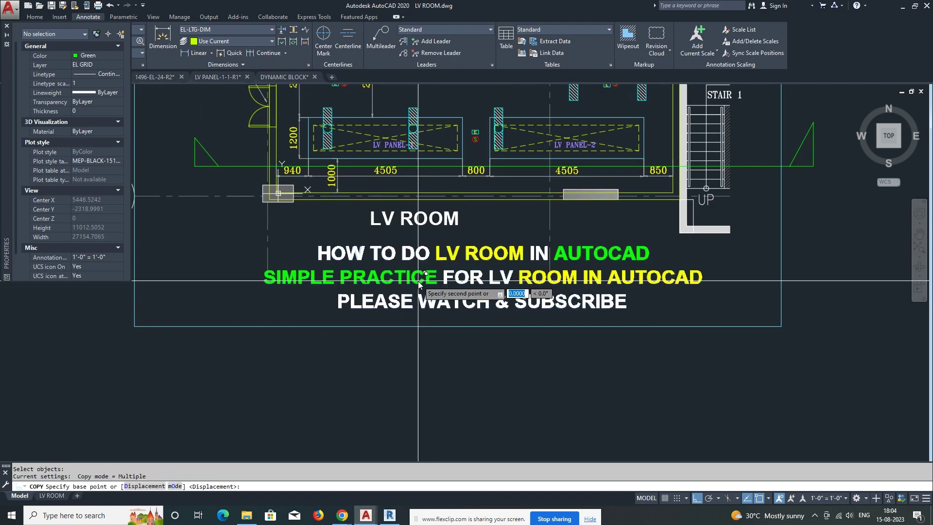
scroll(419, 284, "down", 3)
left_click(444, 291)
scroll(426, 330, "up", 3)
double_click(427, 321)
type("than")
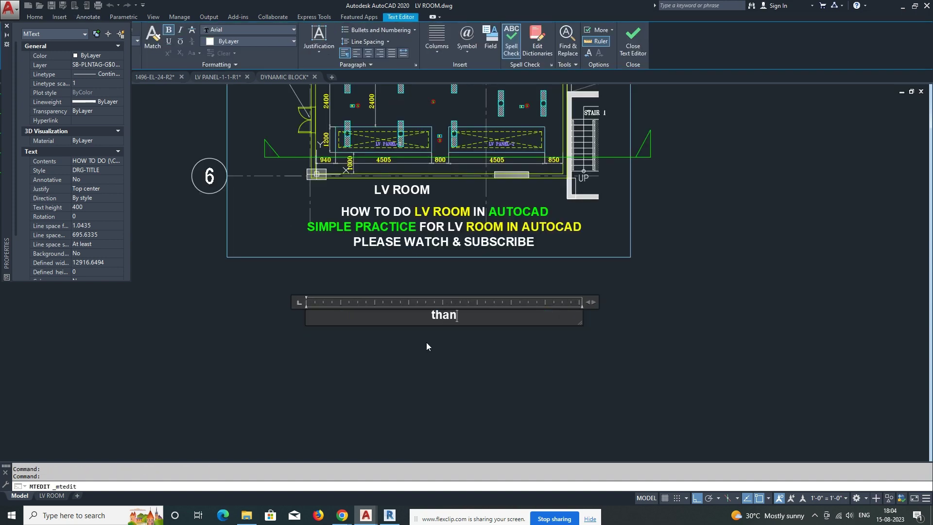
type("ks for watching")
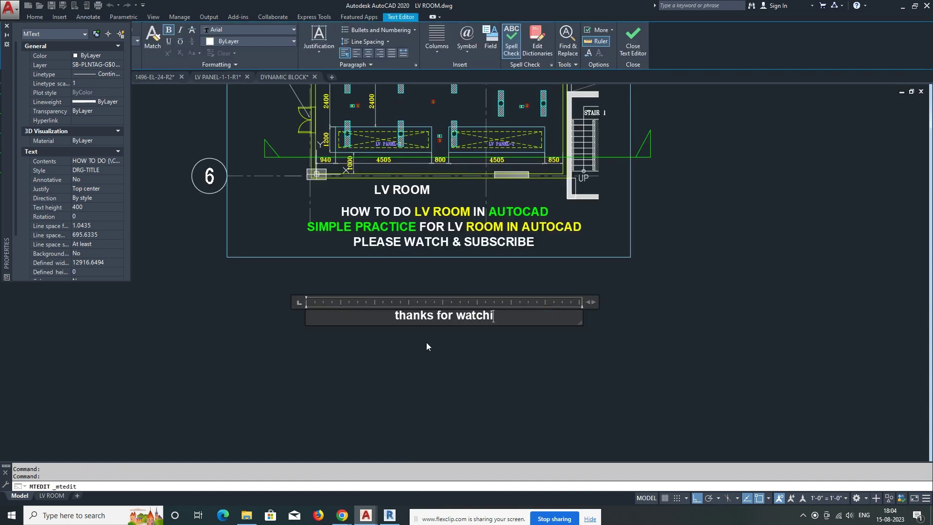